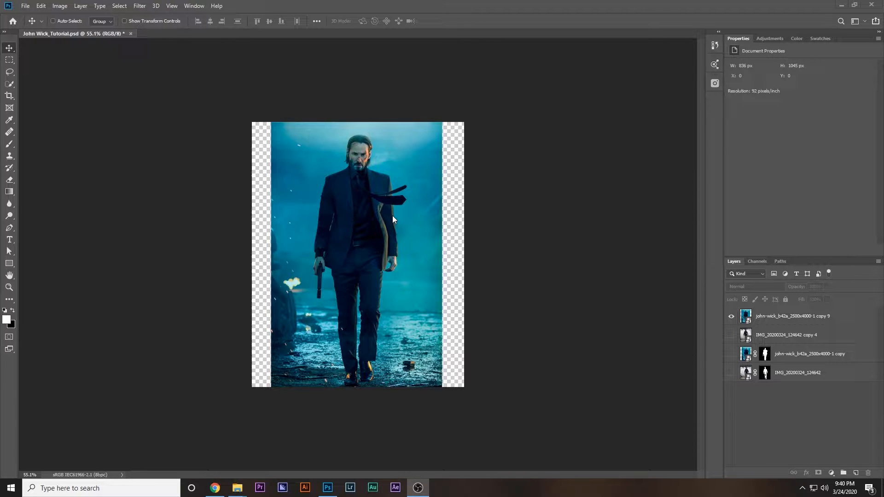
# Hide the john-wick_b42a_2500x4000-1 copy 9 poster layer and show the IMG_20200324_124642 copy 4 photo layer
pyautogui.click(731, 316)
pyautogui.click(731, 334)
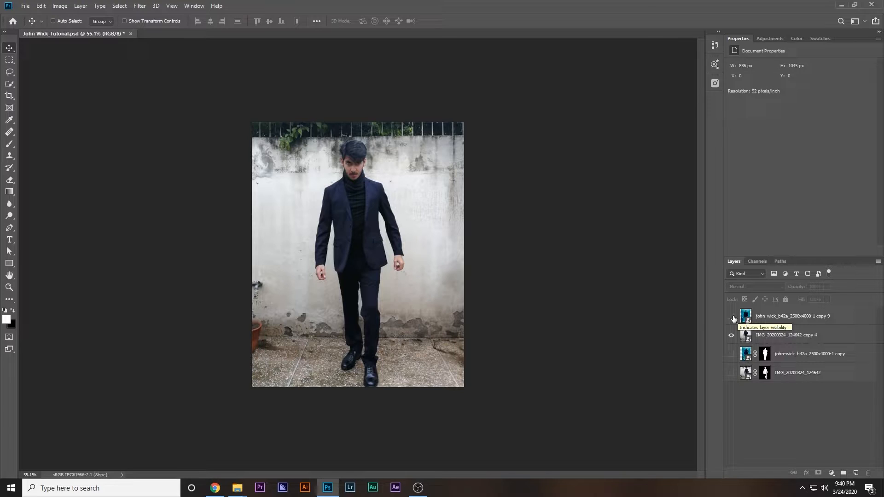
pyautogui.click(732, 317)
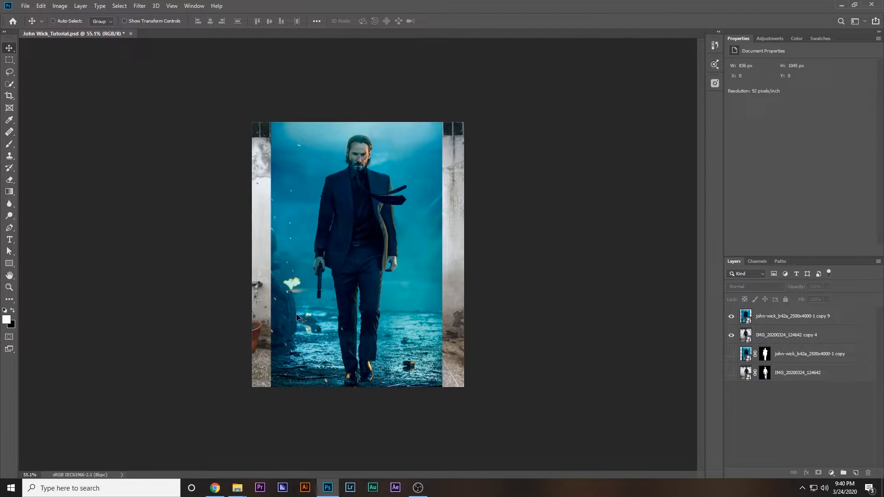
pyautogui.click(731, 316)
# Start Select and Mask on the visible photo layer and brush the man into the selection, using size 15 for both hands
pyautogui.click(776, 336)
pyautogui.click(119, 6)
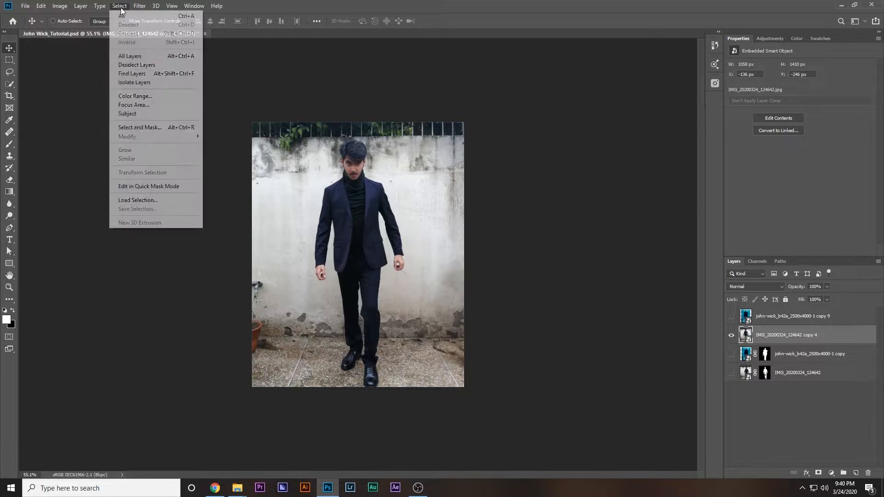
pyautogui.click(141, 128)
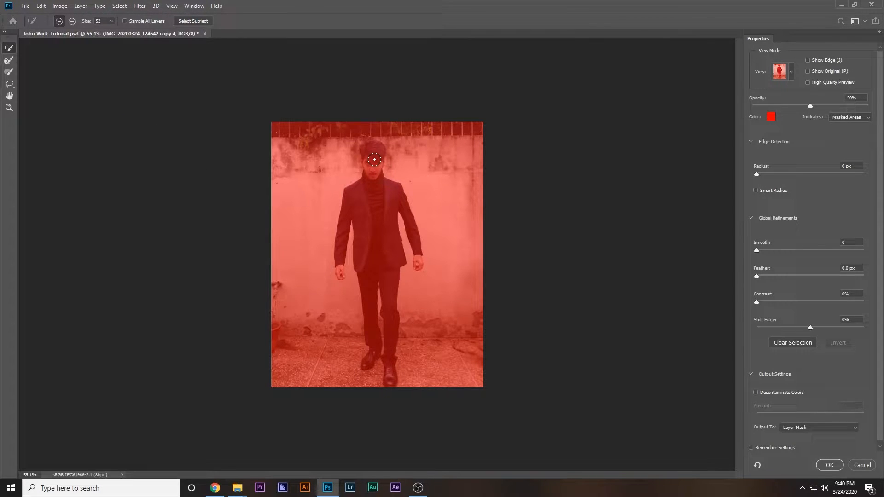
pyautogui.moveTo(374, 150)
pyautogui.mouseDown()
pyautogui.moveTo(374, 253)
pyautogui.moveTo(390, 323)
pyautogui.mouseUp()
pyautogui.keyDown('alt'); pyautogui.moveTo(347, 275); pyautogui.dragTo(307, 290); pyautogui.keyUp('alt')
pyautogui.scroll(5, 333, 274)
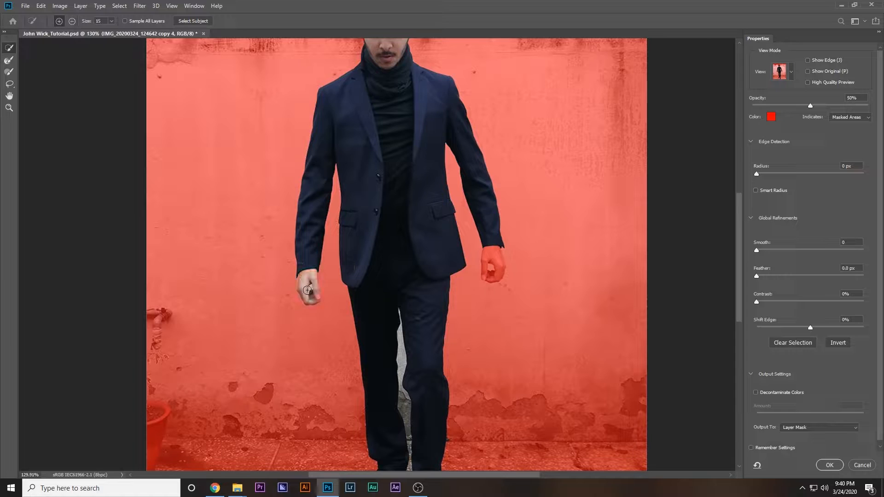
pyautogui.moveTo(494, 261); pyautogui.dragTo(497, 271)
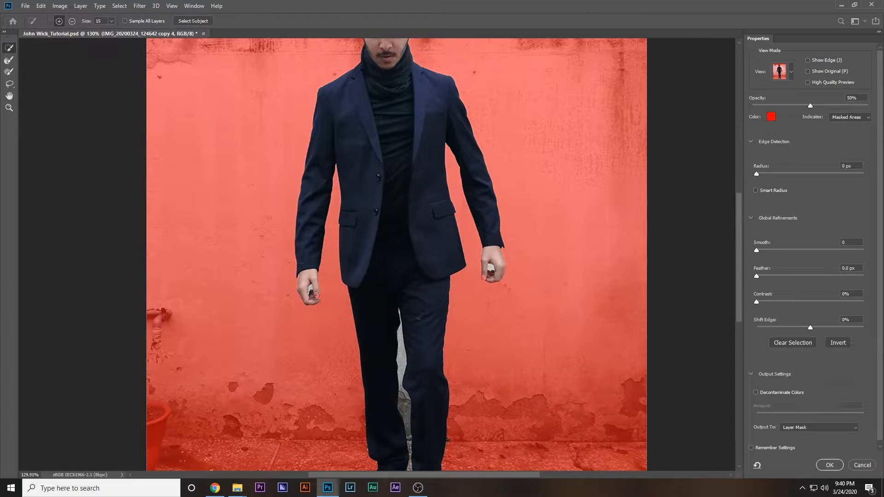
# Brush the ears into the selection and subtract the spill of wall beside the head
pyautogui.scroll(4, 385, 276)
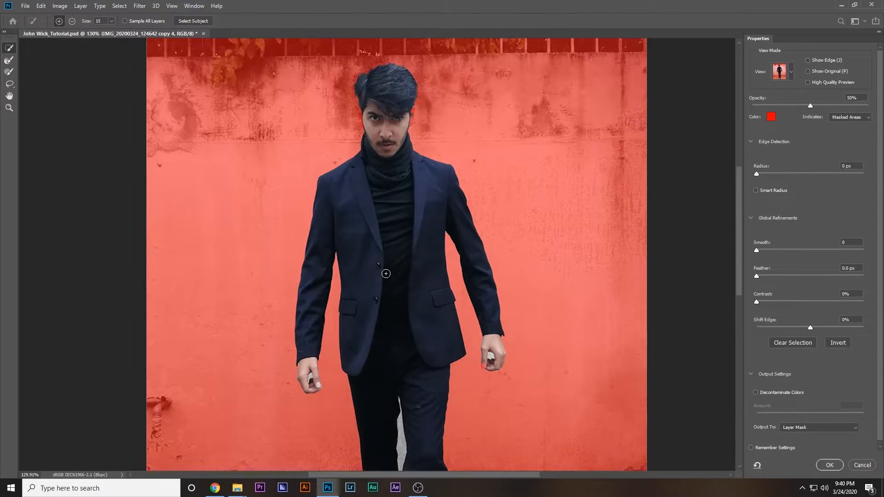
pyautogui.moveTo(362, 96)
pyautogui.mouseDown()
pyautogui.moveTo(361, 113)
pyautogui.moveTo(411, 112)
pyautogui.moveTo(414, 121)
pyautogui.mouseUp()
pyautogui.scroll(4, 418, 128)
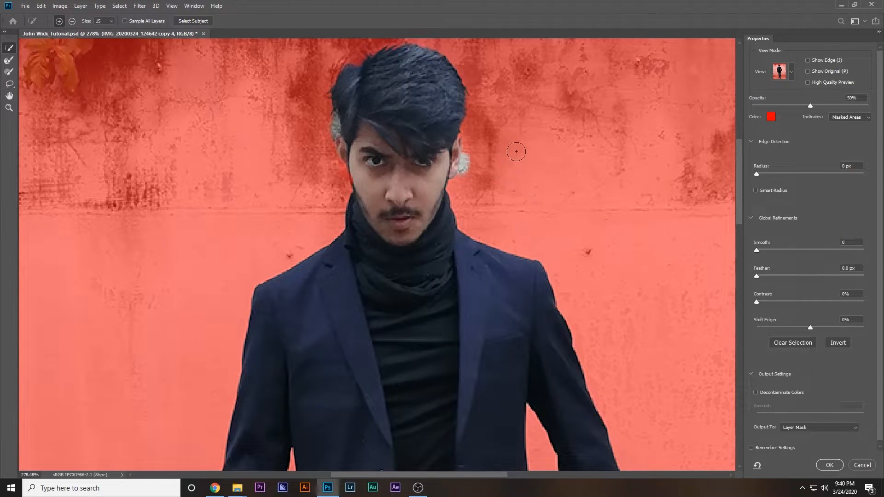
pyautogui.moveTo(466, 152); pyautogui.dragTo(467, 173)
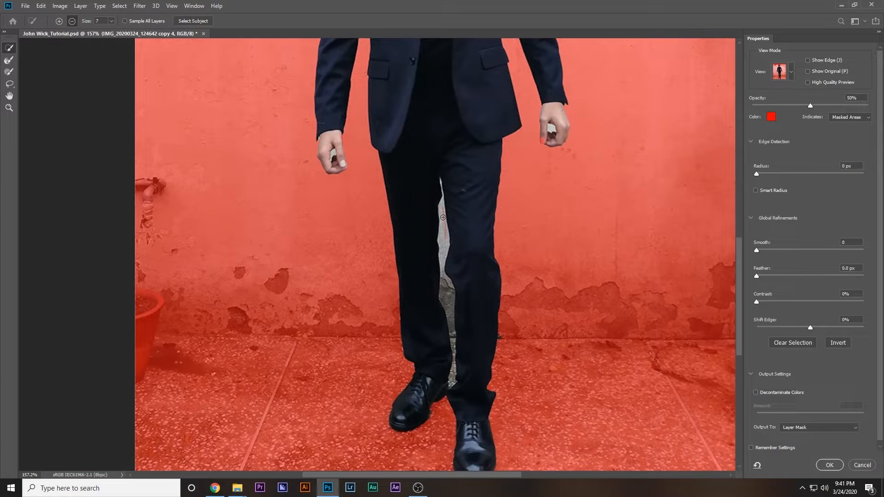
# Subtract the gap between the legs down to the shoes with a size 7 brush and output the selection as a layer mask
pyautogui.moveTo(442, 217); pyautogui.dragTo(443, 255)
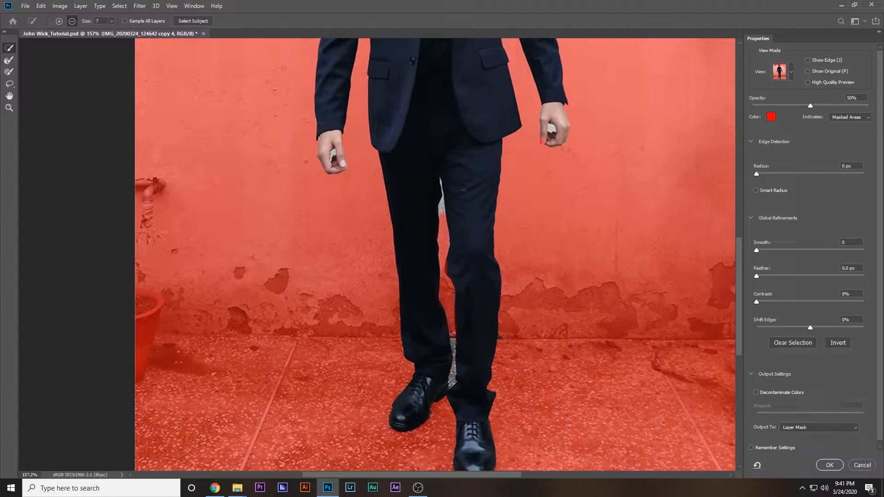
pyautogui.moveTo(452, 371)
pyautogui.mouseDown()
pyautogui.moveTo(452, 382)
pyautogui.moveTo(447, 271)
pyautogui.moveTo(473, 371)
pyautogui.moveTo(477, 426)
pyautogui.mouseUp()
pyautogui.click(829, 465)
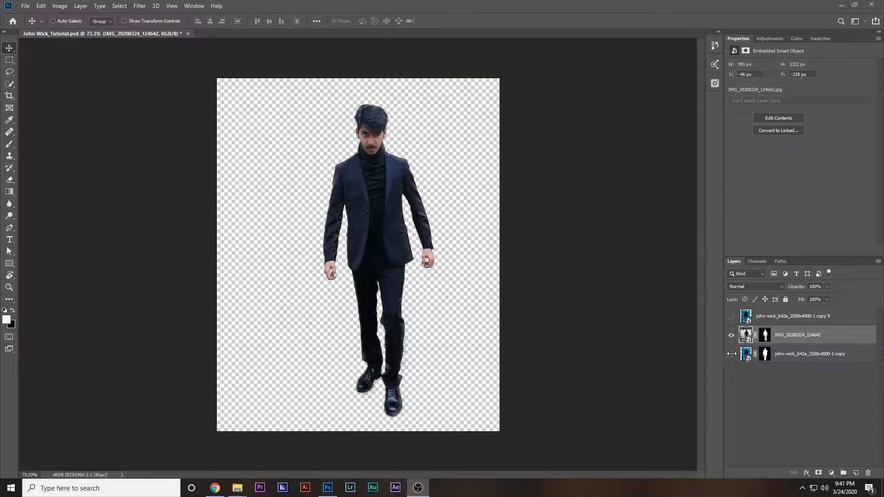
# Show the masked john-wick_b42a_2500x4000-1 copy layer and hide the masked IMG_20200324_124642 layer
pyautogui.click(731, 354)
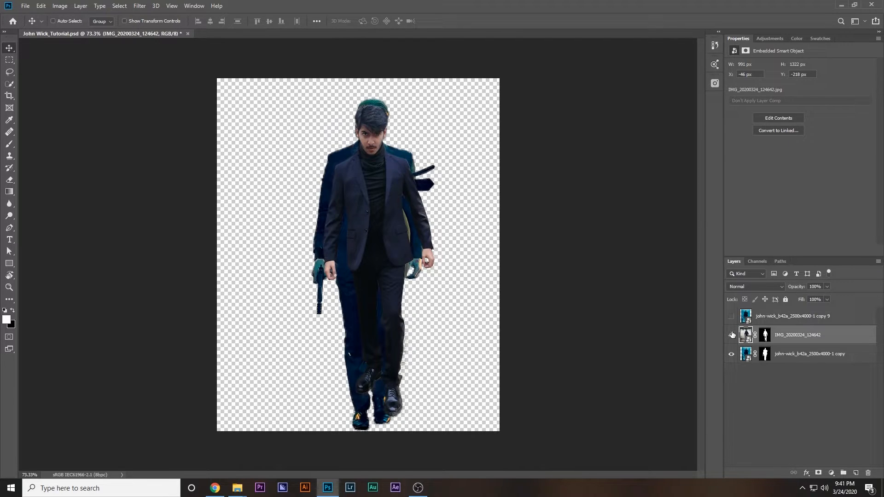
pyautogui.click(732, 335)
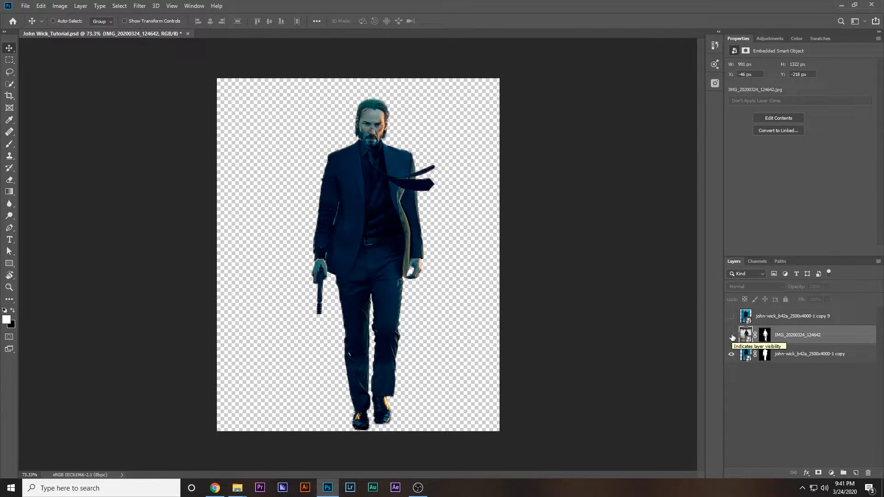
# Show the full poster layer john-wick_b42a_2500x4000-1 copy 9, duplicate it beneath itself and hide the duplicate
pyautogui.click(768, 321)
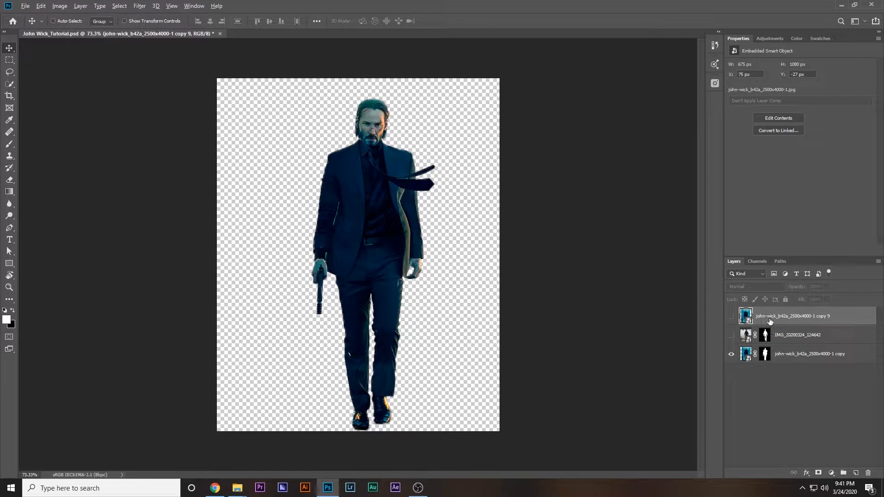
pyautogui.click(732, 316)
pyautogui.keyDown('alt'); pyautogui.moveTo(762, 322); pyautogui.dragTo(766, 328); pyautogui.keyUp('alt')
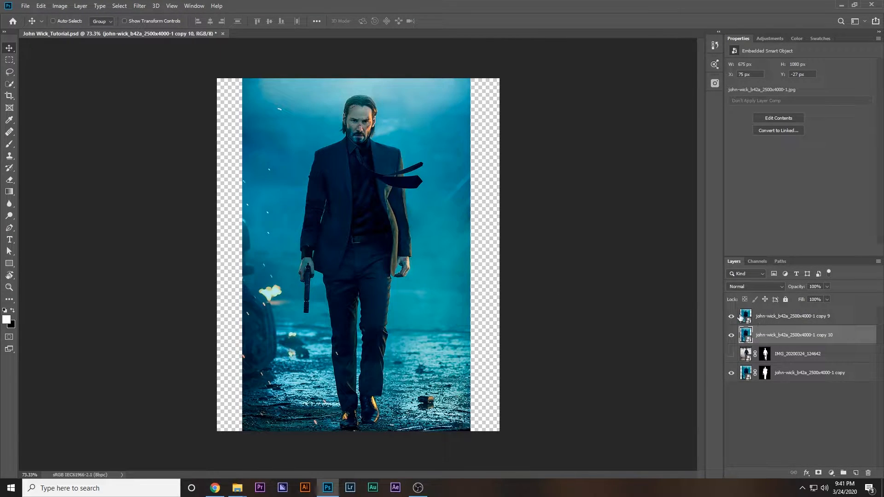
pyautogui.click(732, 335)
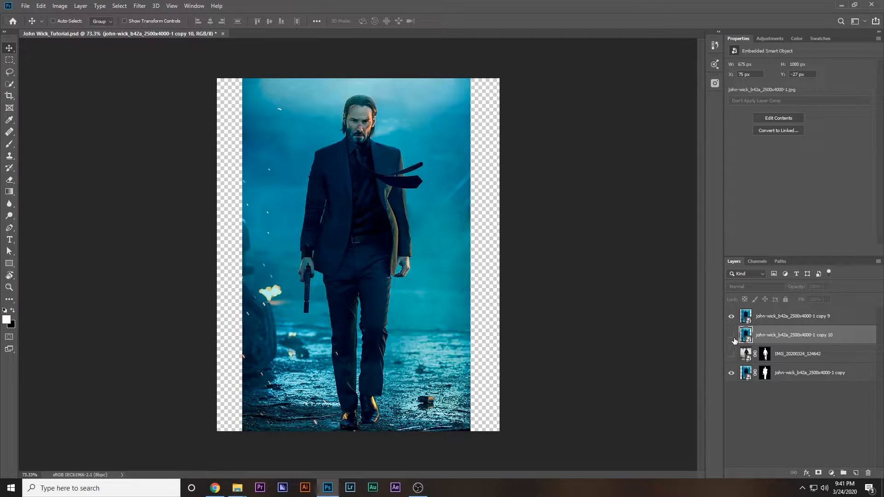
# On the visible full poster layer, draw a loose lasso selection around the whole man, including the gun and flying tie
pyautogui.click(778, 318)
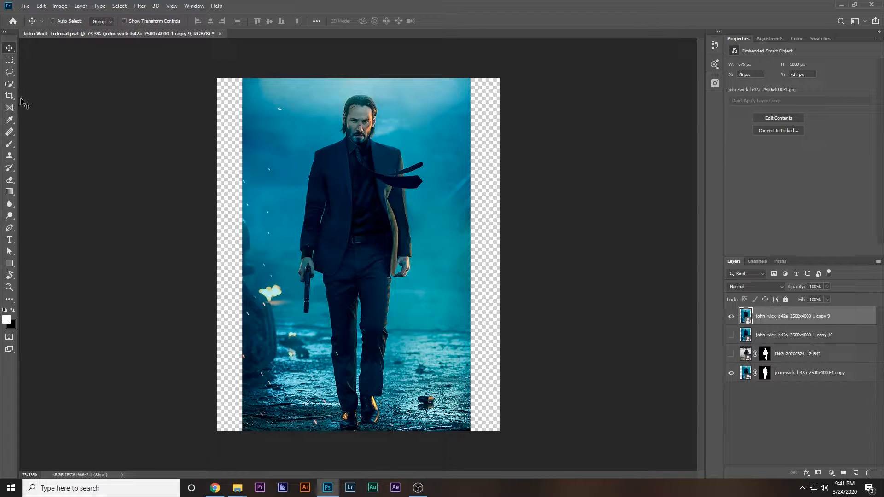
pyautogui.click(10, 73)
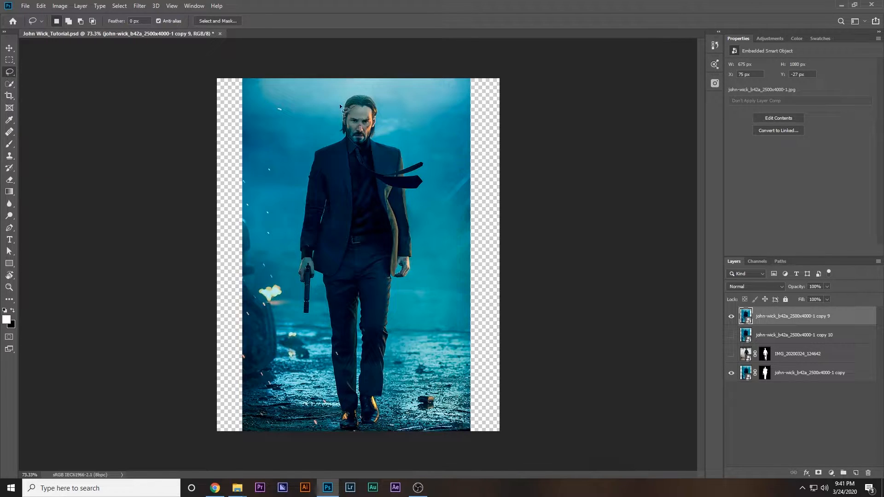
pyautogui.moveTo(353, 91)
pyautogui.mouseDown()
pyautogui.moveTo(339, 131)
pyautogui.moveTo(308, 168)
pyautogui.moveTo(301, 239)
pyautogui.mouseUp()
pyautogui.moveTo(308, 315)
pyautogui.mouseDown()
pyautogui.moveTo(315, 293)
pyautogui.moveTo(330, 400)
pyautogui.moveTo(350, 432)
pyautogui.moveTo(382, 425)
pyautogui.moveTo(393, 341)
pyautogui.mouseUp()
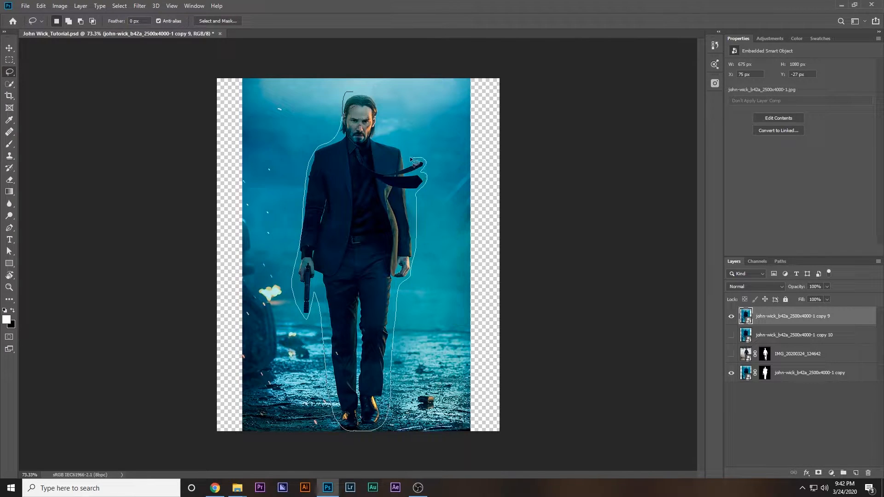
pyautogui.moveTo(398, 138); pyautogui.dragTo(351, 92)
# Try to delete the selected area of the poster smart object, and rasterize the layer
pyautogui.press('Delete')
pyautogui.press('Return')
pyautogui.rightClick(759, 317)
pyautogui.click(656, 251)
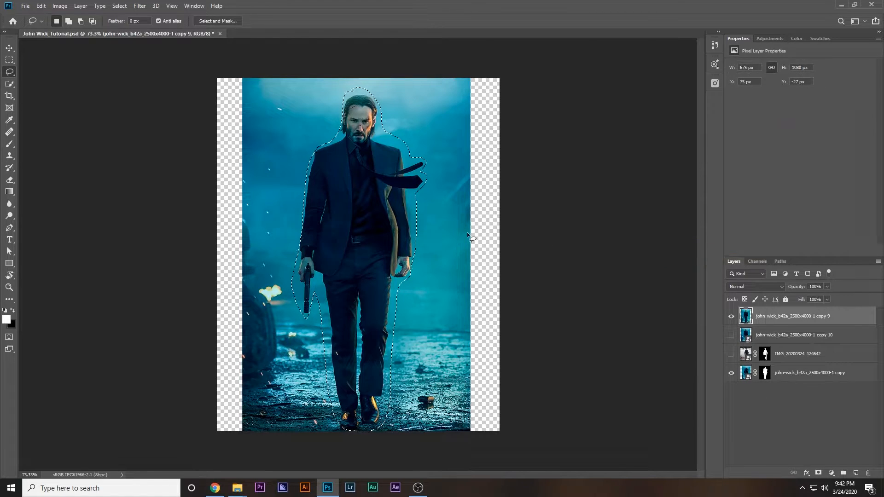
# Fill the selected man with Content-Aware at 100% opacity in Normal mode, and deselect
pyautogui.hotkey('shift', 'BackSpace')
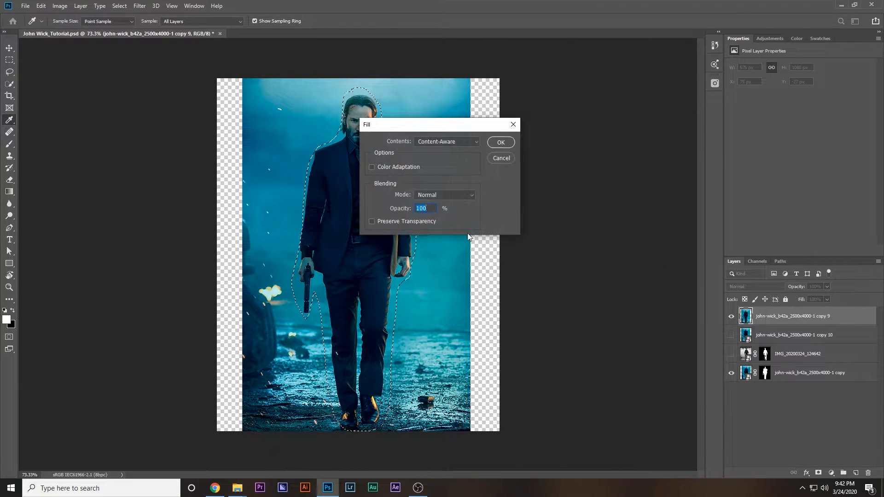
pyautogui.press('Return')
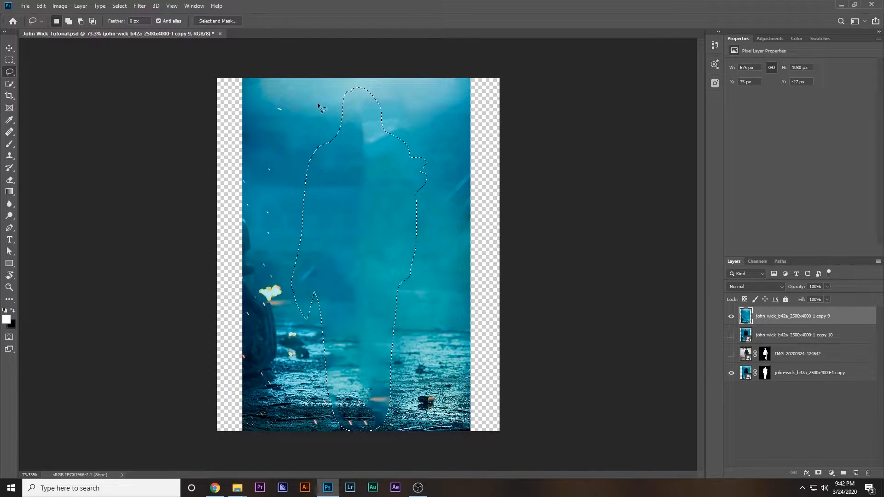
pyautogui.hotkey('ctrl', 'd')
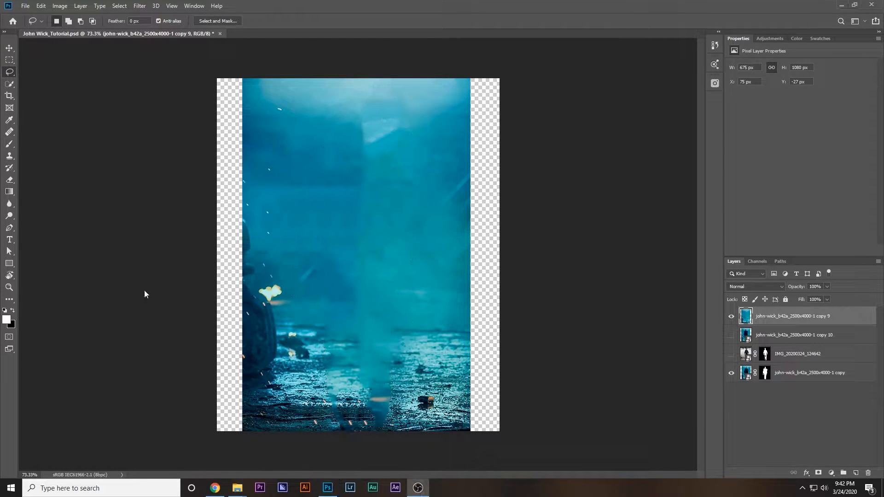
pyautogui.click(332, 234)
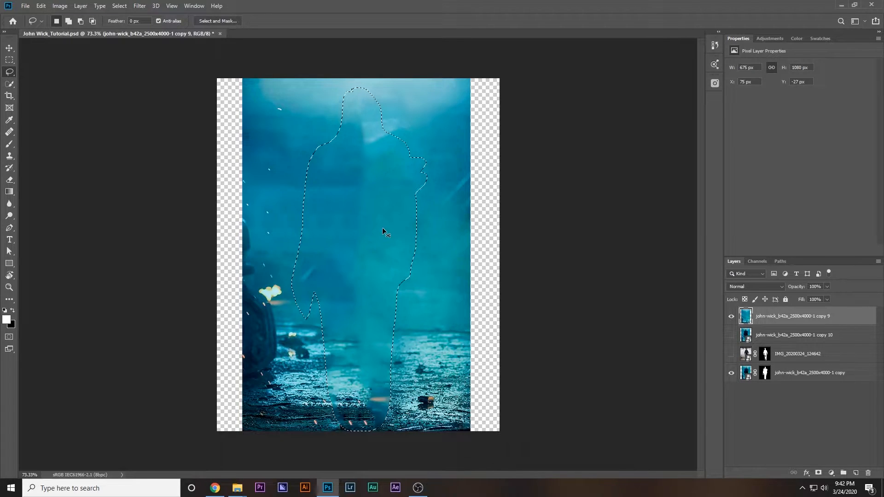
pyautogui.hotkey('ctrl', 'd')
# Smooth the visible seams in the upper blue background using the Healing Brush, sampling from the nearby clean haze
pyautogui.click(9, 131)
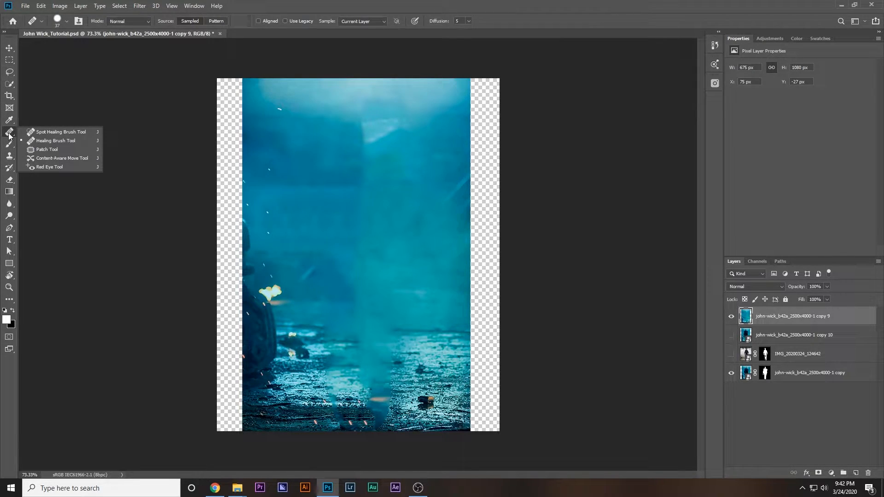
pyautogui.click(44, 141)
pyautogui.moveTo(299, 173); pyautogui.dragTo(327, 170)
pyautogui.keyDown('alt'); pyautogui.click(290, 176); pyautogui.keyUp('alt')
pyautogui.moveTo(381, 170)
pyautogui.mouseDown()
pyautogui.moveTo(375, 131)
pyautogui.moveTo(317, 129)
pyautogui.moveTo(380, 138)
pyautogui.mouseUp()
pyautogui.moveTo(428, 178); pyautogui.dragTo(436, 173)
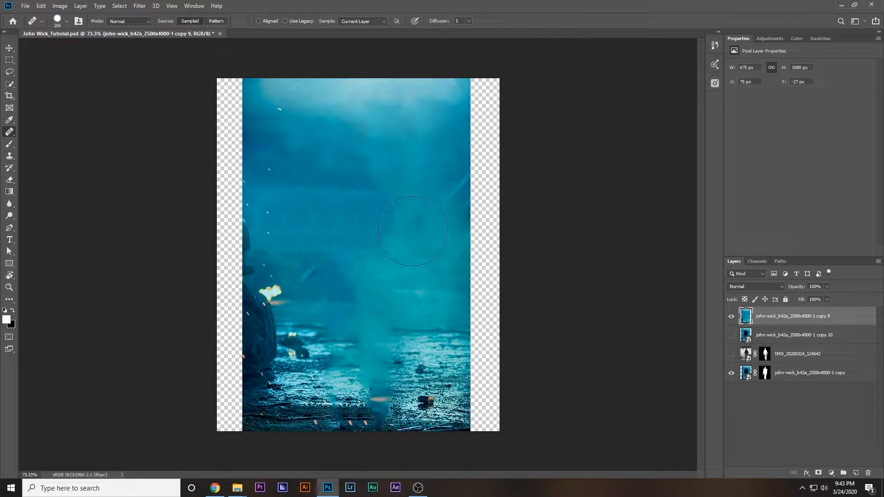
# Try healing across the middle of the blue background, and undo those strokes
pyautogui.moveTo(272, 201)
pyautogui.mouseDown()
pyautogui.moveTo(277, 212)
pyautogui.moveTo(345, 201)
pyautogui.moveTo(438, 216)
pyautogui.mouseUp()
pyautogui.click(273, 267)
pyautogui.hotkey('ctrl', 'z')
pyautogui.hotkey('ctrl', 'z')
pyautogui.hotkey('ctrl', 'z')
pyautogui.hotkey('ctrl', 'z')
# Sample fresh areas of haze and heal the seams across the middle and lower part of the blue background
pyautogui.keyDown('alt'); pyautogui.click(300, 132); pyautogui.keyUp('alt')
pyautogui.click(330, 211)
pyautogui.moveTo(429, 276)
pyautogui.mouseDown()
pyautogui.moveTo(432, 265)
pyautogui.moveTo(407, 238)
pyautogui.mouseUp()
pyautogui.keyDown('alt'); pyautogui.click(359, 217); pyautogui.keyUp('alt')
pyautogui.click(388, 245)
pyautogui.click(325, 314)
pyautogui.click(296, 328)
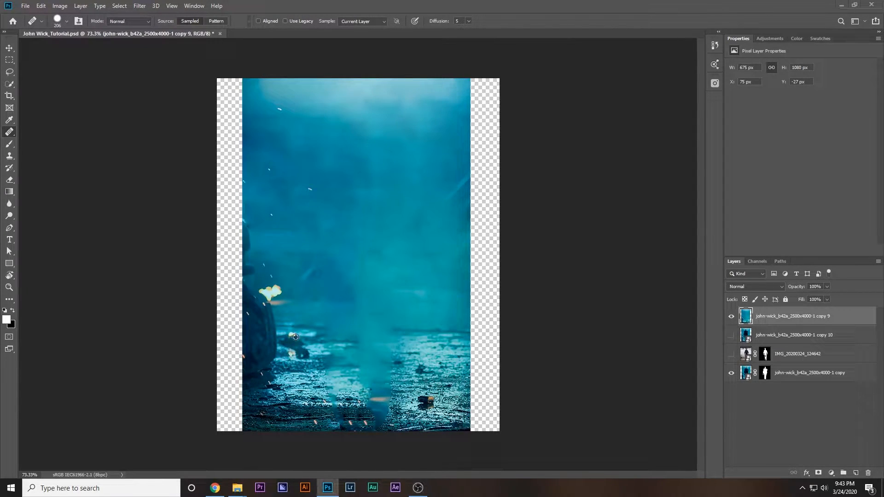
# Heal the blurred patch on the wet ground using sampled ground texture, and undo the last stray heal
pyautogui.keyDown('alt'); pyautogui.click(291, 368); pyautogui.keyUp('alt')
pyautogui.moveTo(346, 357); pyautogui.dragTo(352, 356)
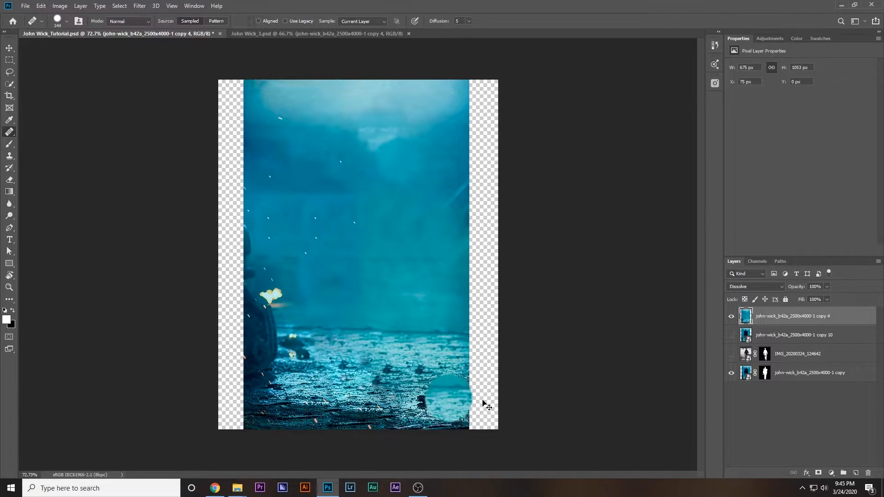
pyautogui.scroll(-3, 478, 396)
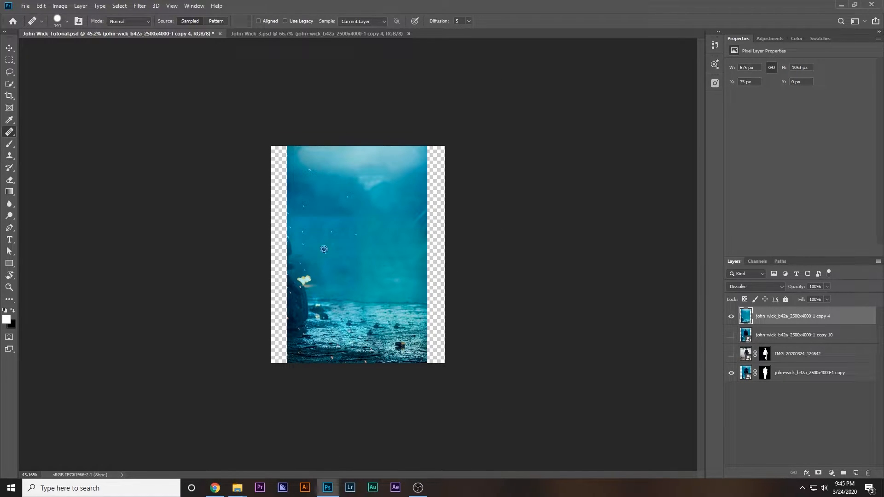
pyautogui.click(311, 277)
pyautogui.hotkey('ctrl', 'z')
# Move the cleaned backdrop layer to the bottom of the layer stack and rename it Background
pyautogui.click(9, 47)
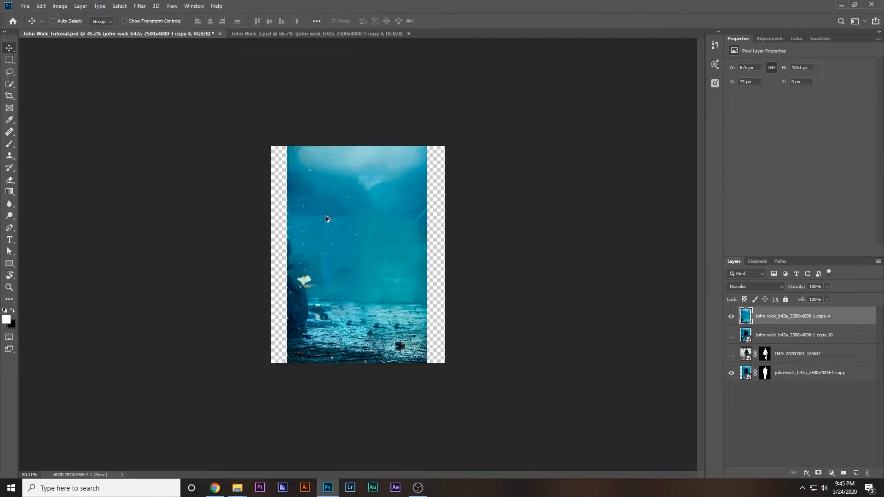
pyautogui.scroll(2, 325, 215)
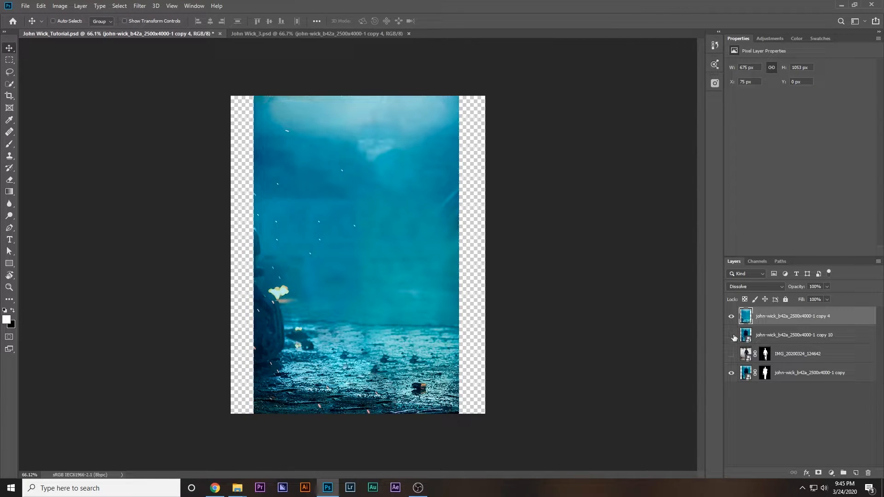
pyautogui.moveTo(782, 322); pyautogui.dragTo(769, 384)
pyautogui.doubleClick(775, 378)
pyautogui.write('Back')
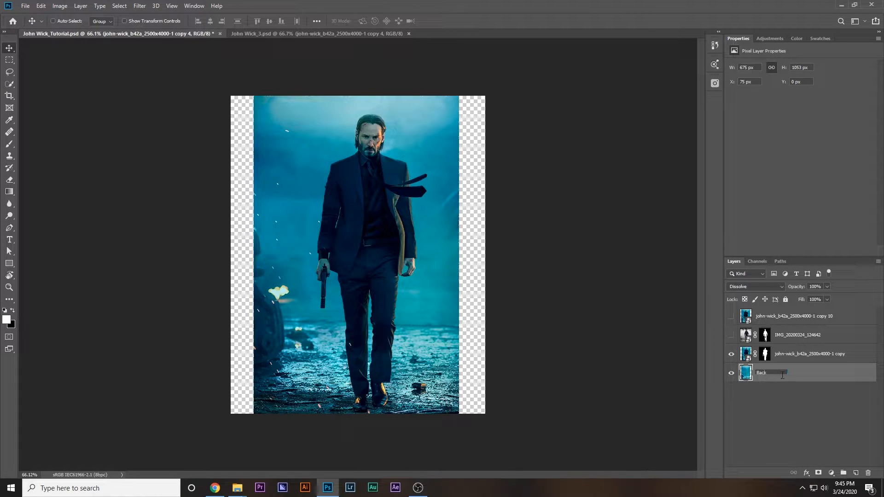
pyautogui.write('ground')
pyautogui.press('Return')
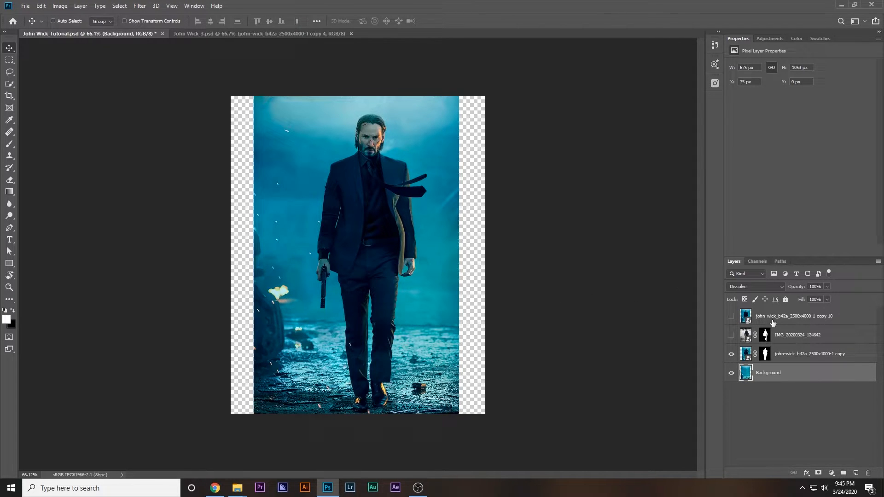
# Move the masked John Wick cutout to about X 57 px, Y -44 px, and show the masked IMG_20200324_124642 layer
pyautogui.click(773, 321)
pyautogui.click(767, 356)
pyautogui.moveTo(382, 244)
pyautogui.mouseDown()
pyautogui.moveTo(318, 246)
pyautogui.moveTo(402, 225)
pyautogui.moveTo(368, 236)
pyautogui.moveTo(399, 236)
pyautogui.moveTo(363, 236)
pyautogui.moveTo(372, 237)
pyautogui.mouseUp()
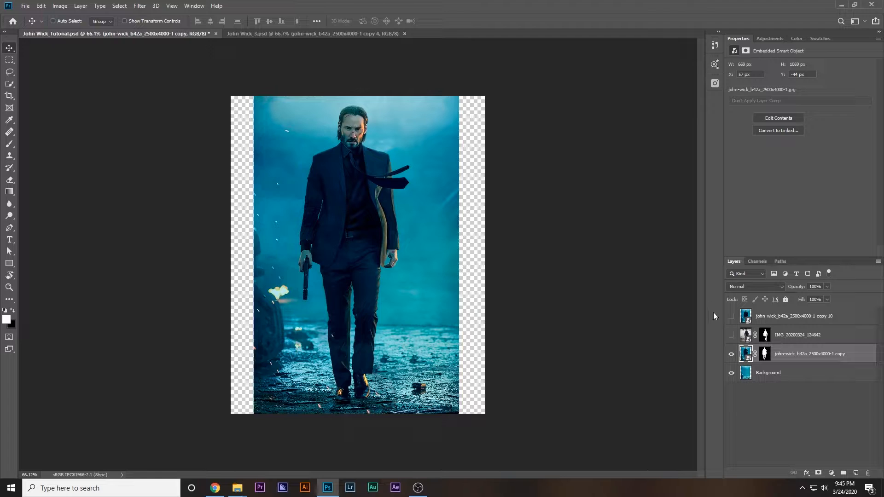
pyautogui.click(731, 336)
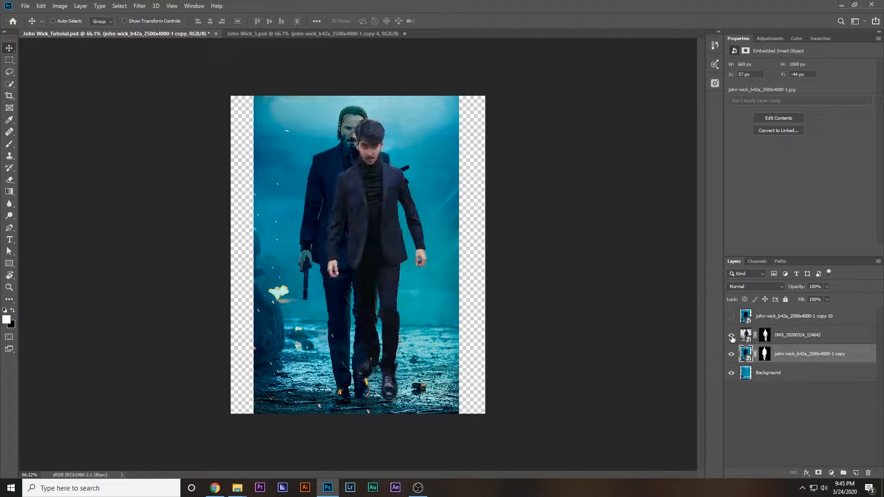
# Move the masked IMG_20200324_124642 cutout over John Wick's figure, to about X -83 px, Y -224 px
pyautogui.moveTo(396, 245); pyautogui.dragTo(425, 262)
pyautogui.click(781, 337)
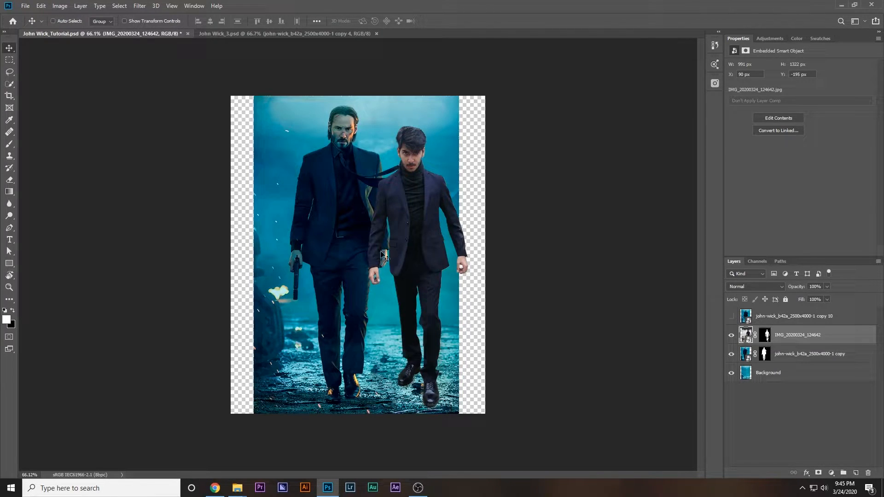
pyautogui.moveTo(420, 242); pyautogui.dragTo(365, 230)
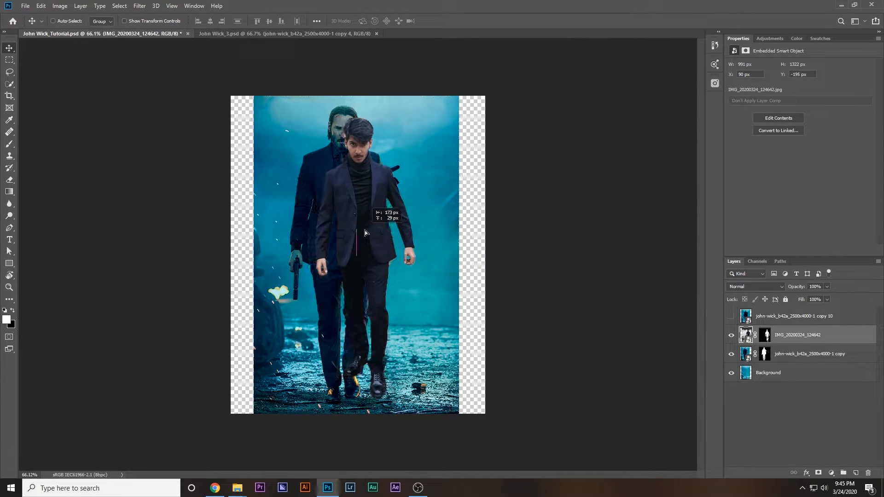
# Scale the john-wick_b42a_2500x4000-1 copy cutout to about 93.39% and position it behind the man at X 125 px, Y 0 px
pyautogui.click(788, 355)
pyautogui.hotkey('ctrl', 't')
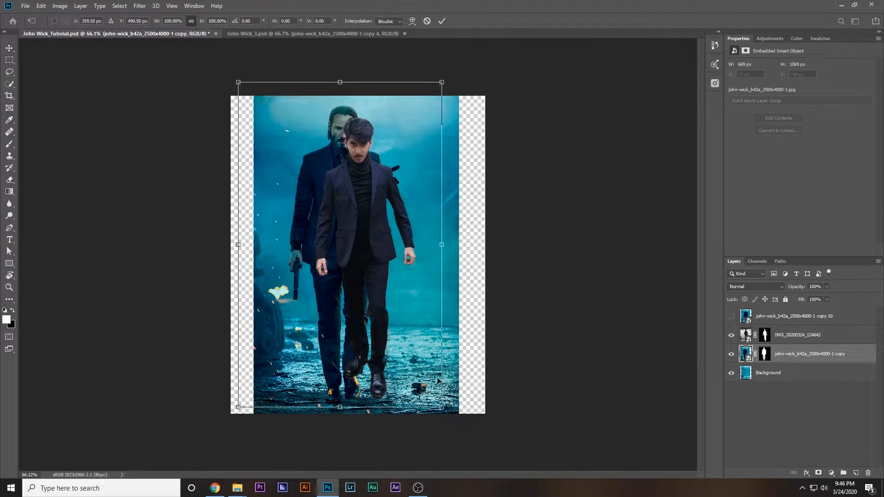
pyautogui.moveTo(442, 406); pyautogui.dragTo(432, 391)
pyautogui.moveTo(332, 326); pyautogui.dragTo(353, 320)
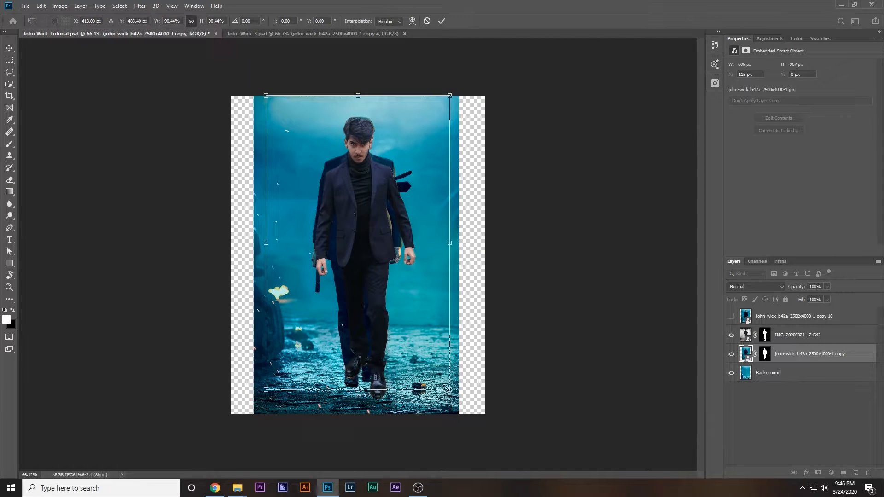
pyautogui.moveTo(449, 389); pyautogui.dragTo(452, 394)
pyautogui.moveTo(340, 317); pyautogui.dragTo(346, 322)
pyautogui.press('Return')
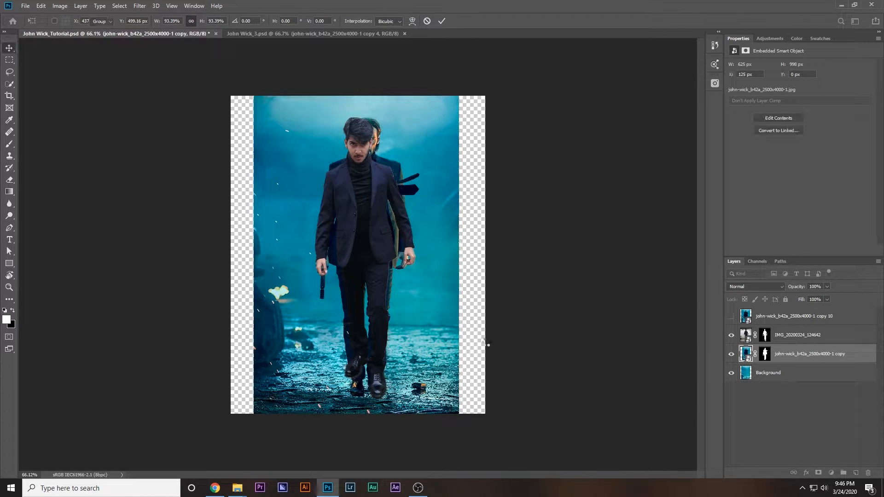
# Place the john-wick_b42a_2500x4000-1 copy layer above IMG_20200324_124642, then duplicate it and hide the duplicate
pyautogui.moveTo(804, 355); pyautogui.dragTo(736, 332)
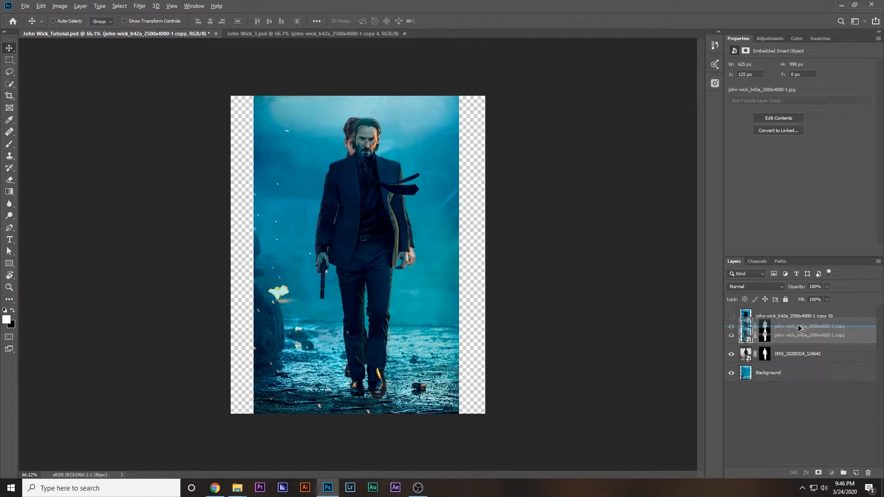
pyautogui.hotkey('ctrl', 'j')
pyautogui.click(732, 335)
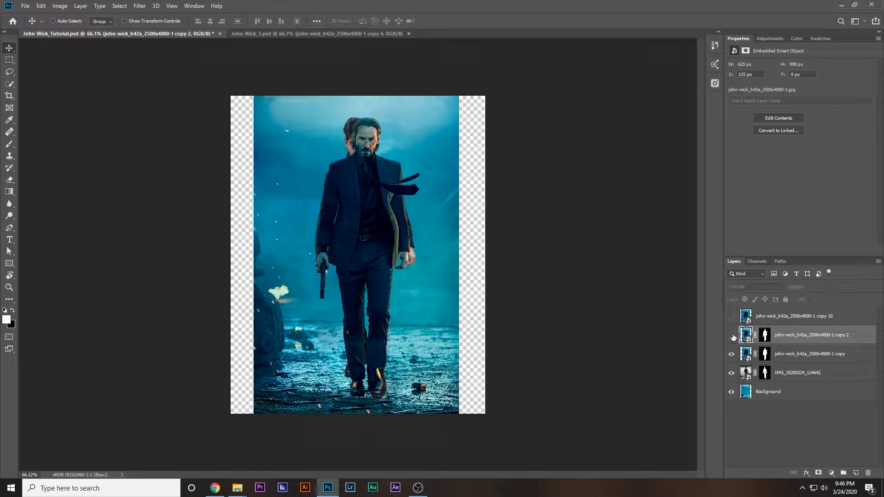
# Target the john-wick_b42a_2500x4000-1 copy layer's mask and set up a black brush of about 183 px at 100% flow
pyautogui.click(808, 357)
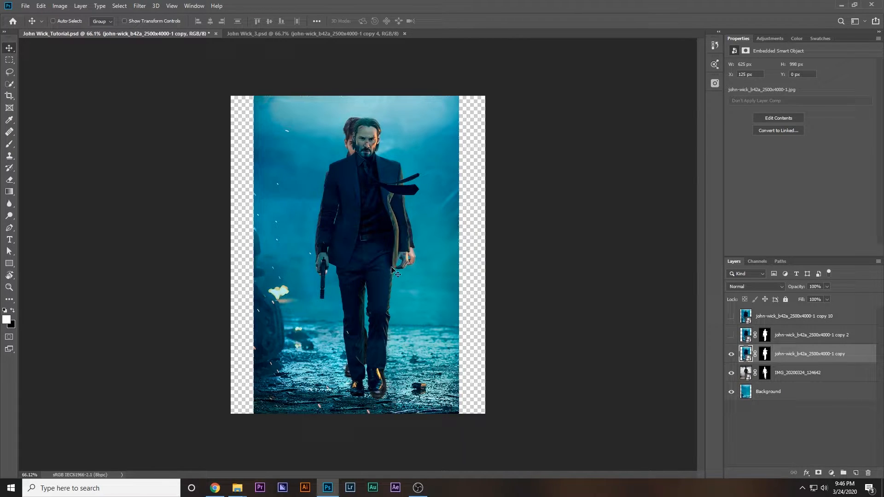
pyautogui.click(765, 354)
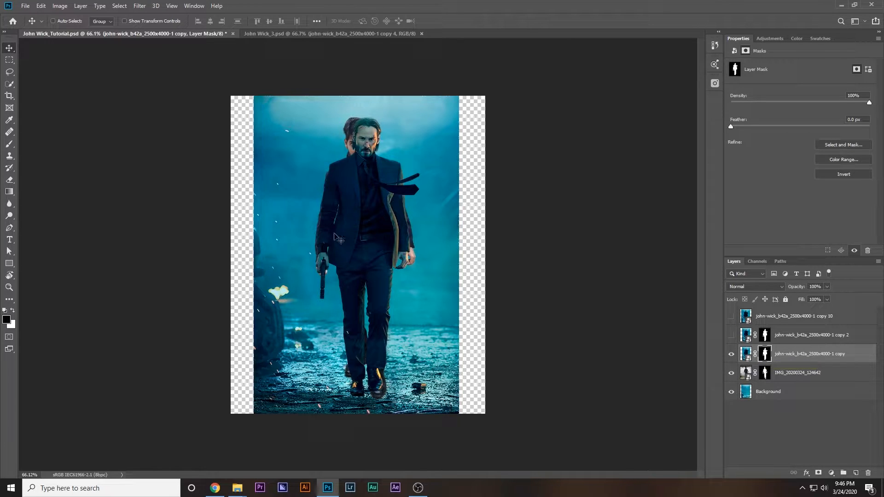
pyautogui.press('b')
pyautogui.moveTo(345, 269); pyautogui.dragTo(382, 259)
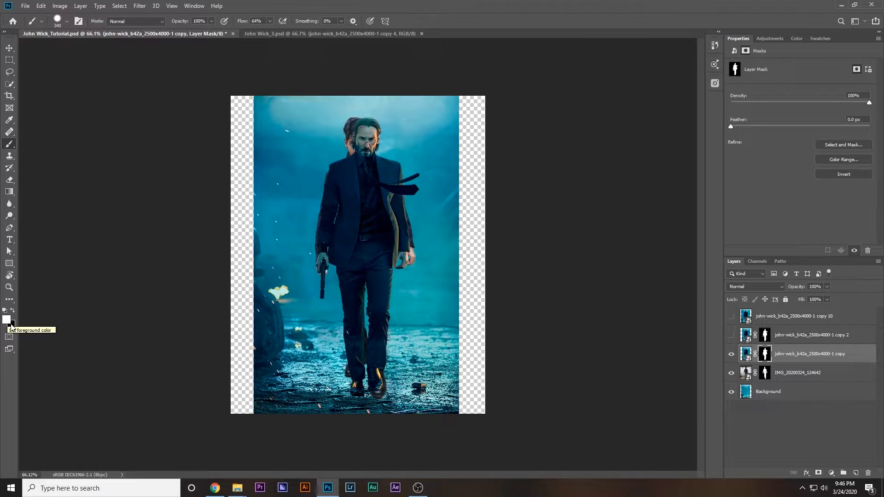
pyautogui.press('x')
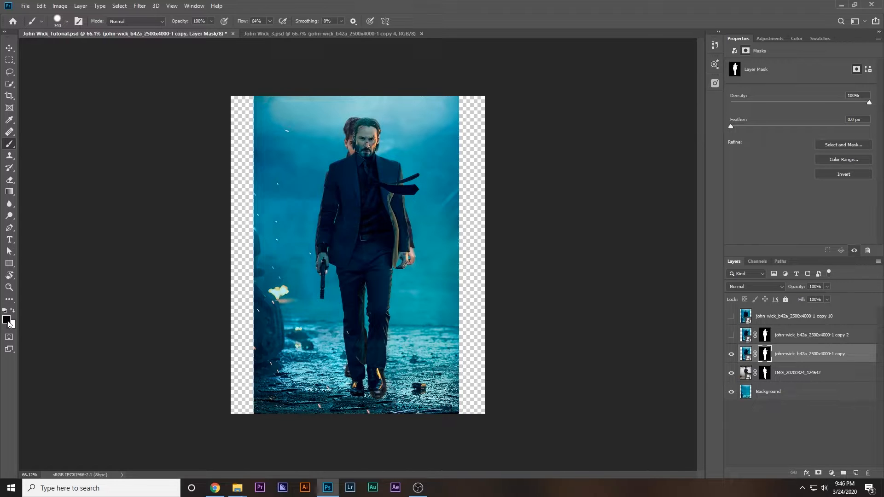
pyautogui.moveTo(304, 141)
pyautogui.mouseDown()
pyautogui.moveTo(493, 148)
pyautogui.moveTo(314, 149)
pyautogui.moveTo(402, 162)
pyautogui.moveTo(425, 151)
pyautogui.moveTo(332, 150)
pyautogui.moveTo(382, 145)
pyautogui.moveTo(399, 162)
pyautogui.moveTo(310, 172)
pyautogui.moveTo(466, 168)
pyautogui.moveTo(352, 160)
pyautogui.moveTo(291, 118)
pyautogui.moveTo(266, 128)
pyautogui.moveTo(402, 167)
pyautogui.moveTo(372, 177)
pyautogui.mouseUp()
pyautogui.press('x')
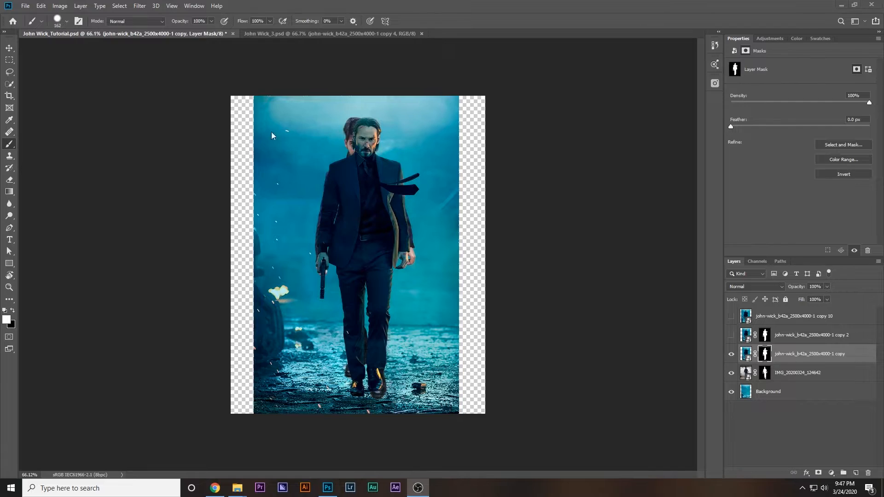
pyautogui.click(766, 360)
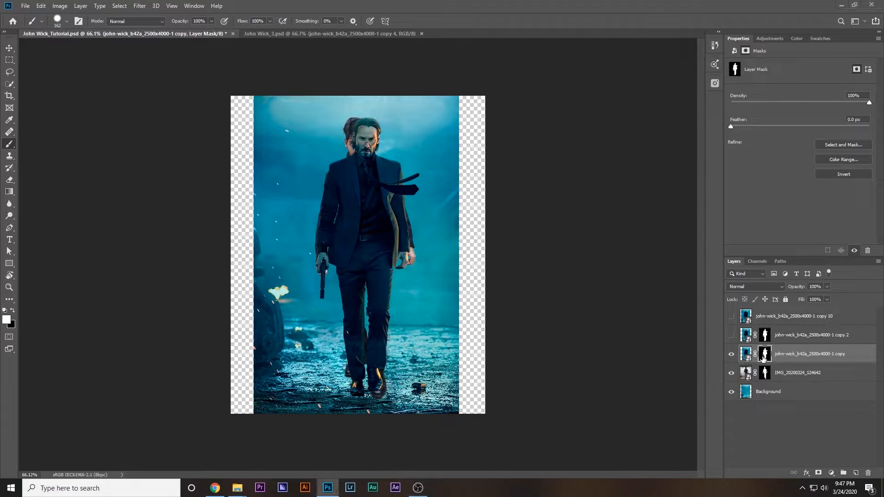
pyautogui.keyDown('alt'); pyautogui.rightClick(375, 213); pyautogui.keyUp('alt')
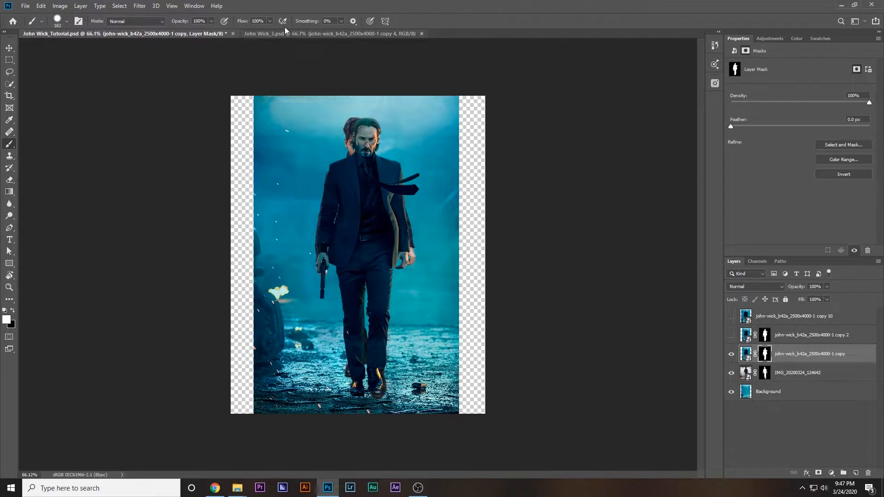
pyautogui.click(270, 21)
pyautogui.click(12, 311)
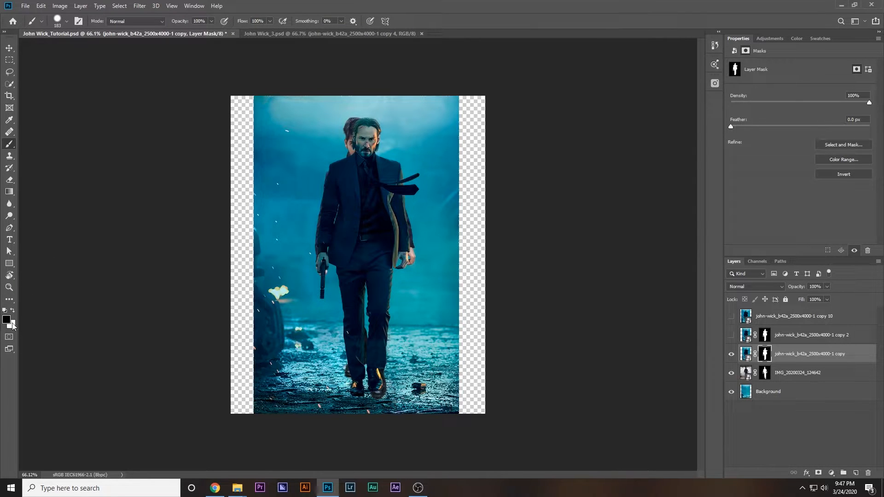
# Paint John Wick's head, torso and arms out of the mask to reveal the man's upper body
pyautogui.moveTo(350, 152)
pyautogui.mouseDown()
pyautogui.moveTo(366, 137)
pyautogui.moveTo(400, 138)
pyautogui.moveTo(327, 146)
pyautogui.moveTo(419, 162)
pyautogui.moveTo(319, 173)
pyautogui.moveTo(299, 186)
pyautogui.moveTo(410, 192)
pyautogui.moveTo(274, 214)
pyautogui.moveTo(260, 324)
pyautogui.moveTo(264, 360)
pyautogui.moveTo(275, 289)
pyautogui.moveTo(307, 225)
pyautogui.moveTo(435, 208)
pyautogui.moveTo(450, 260)
pyautogui.moveTo(445, 306)
pyautogui.moveTo(435, 218)
pyautogui.moveTo(276, 214)
pyautogui.moveTo(270, 275)
pyautogui.mouseUp()
pyautogui.scroll(7, 382, 205)
pyautogui.scroll(-5, 274, 300)
pyautogui.scroll(9, 332, 257)
# Mask out the remains of John Wick's jacket around the belt and hips with a brush of about 23 px
pyautogui.moveTo(333, 257); pyautogui.dragTo(301, 258)
pyautogui.moveTo(377, 154)
pyautogui.mouseDown()
pyautogui.moveTo(353, 236)
pyautogui.moveTo(303, 284)
pyautogui.moveTo(361, 177)
pyautogui.mouseUp()
pyautogui.moveTo(314, 270)
pyautogui.mouseDown()
pyautogui.moveTo(301, 281)
pyautogui.moveTo(341, 286)
pyautogui.mouseUp()
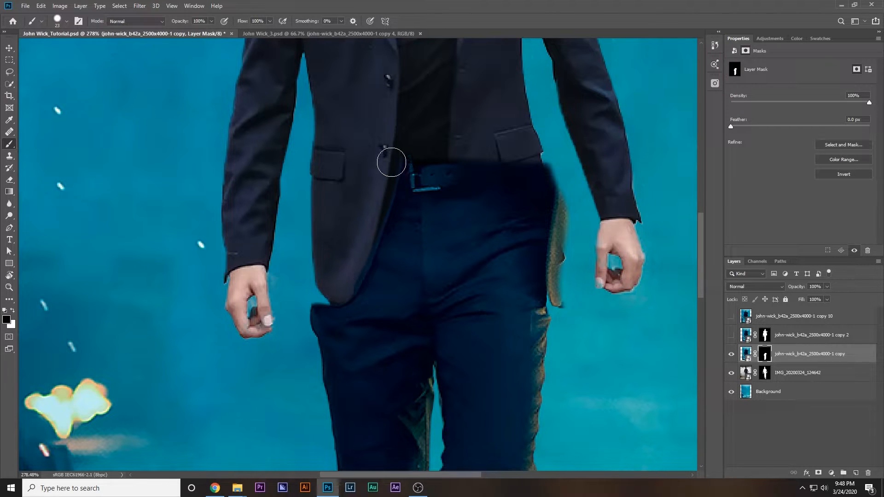
pyautogui.moveTo(564, 174)
pyautogui.mouseDown()
pyautogui.moveTo(573, 199)
pyautogui.moveTo(562, 257)
pyautogui.moveTo(568, 303)
pyautogui.mouseUp()
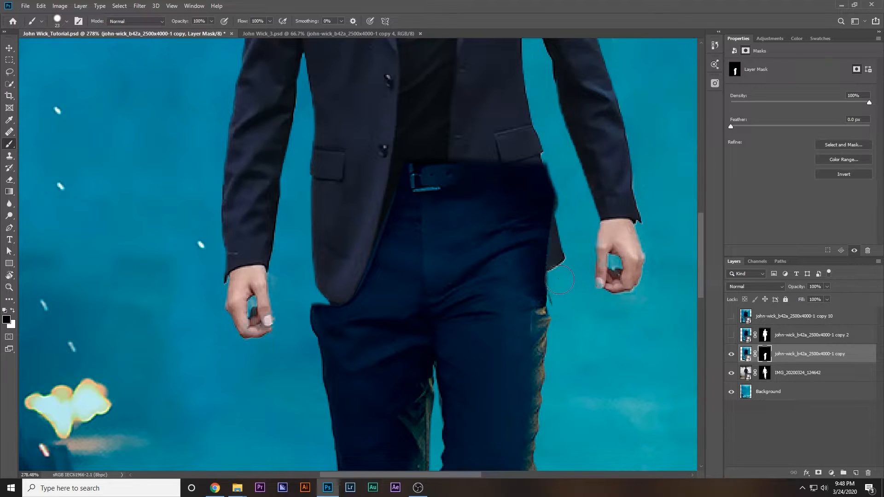
pyautogui.scroll(-5, 545, 142)
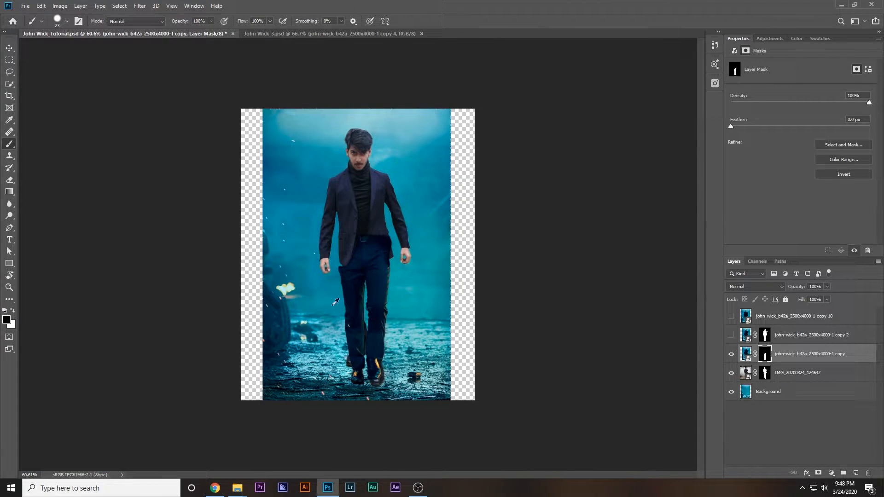
pyautogui.hotkey('alt', 'Tab')
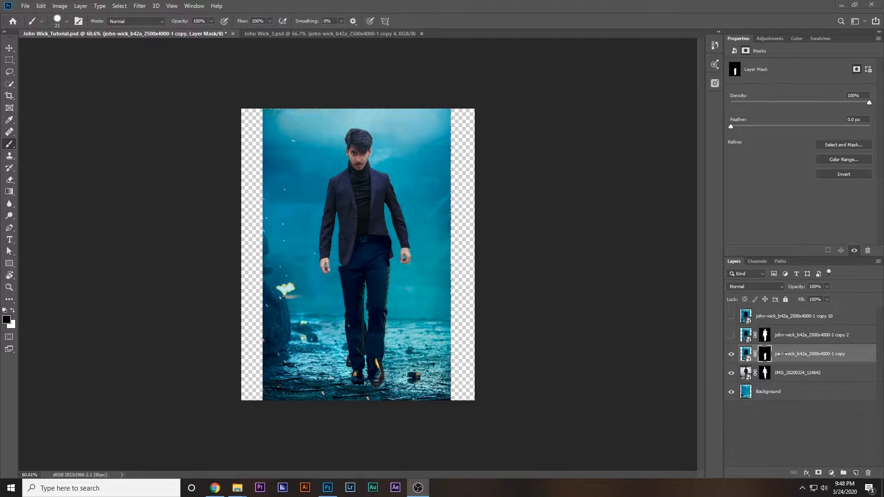
# Duplicate the IMG_20200324_124642 layer, keep the copy beneath it, and hide both that copy and the john-wick_b42a_2500x4000-1 copy layer
pyautogui.click(757, 374)
pyautogui.moveTo(779, 374); pyautogui.dragTo(779, 392)
pyautogui.click(730, 354)
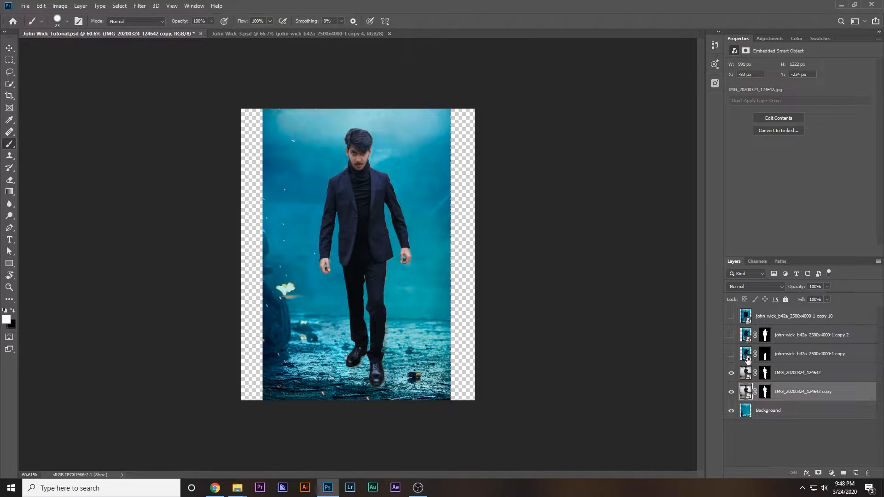
pyautogui.click(731, 392)
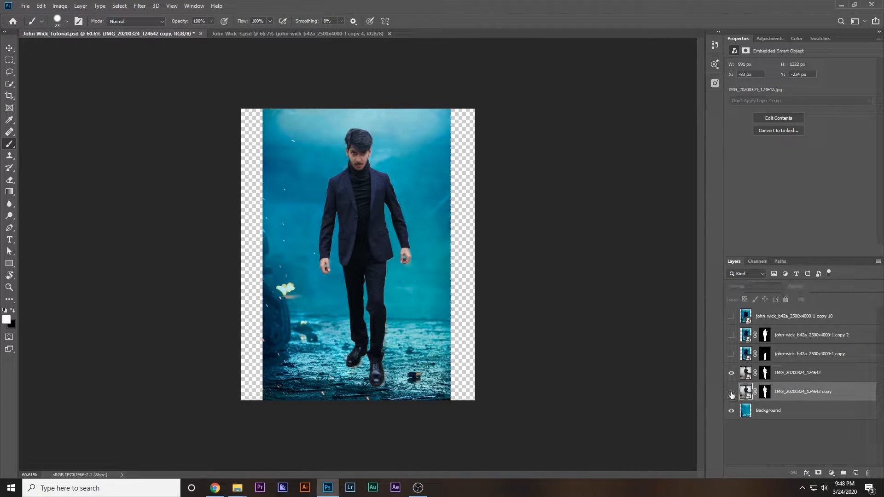
# Paint the man's legs out of the IMG_20200324_124642 mask with a 176 px black brush, and show the John Wick legs layer
pyautogui.click(767, 374)
pyautogui.scroll(3, 362, 295)
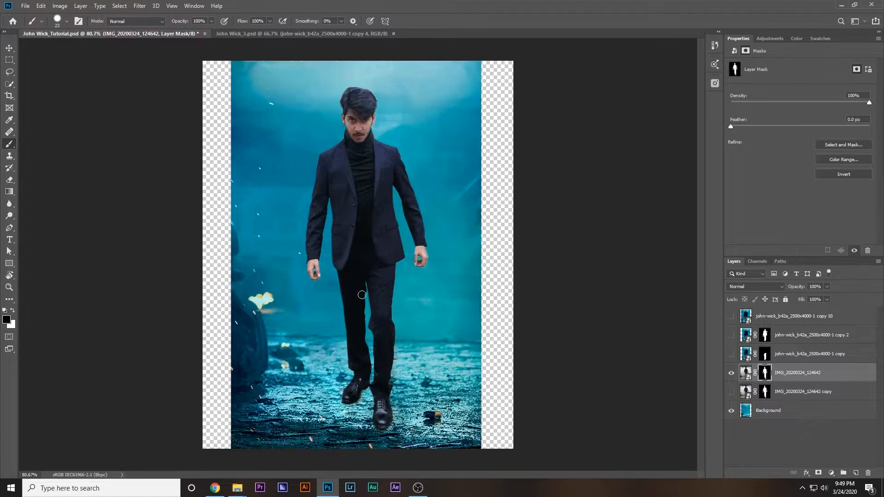
pyautogui.keyDown('alt'); pyautogui.rightClick(369, 297); pyautogui.keyUp('alt')
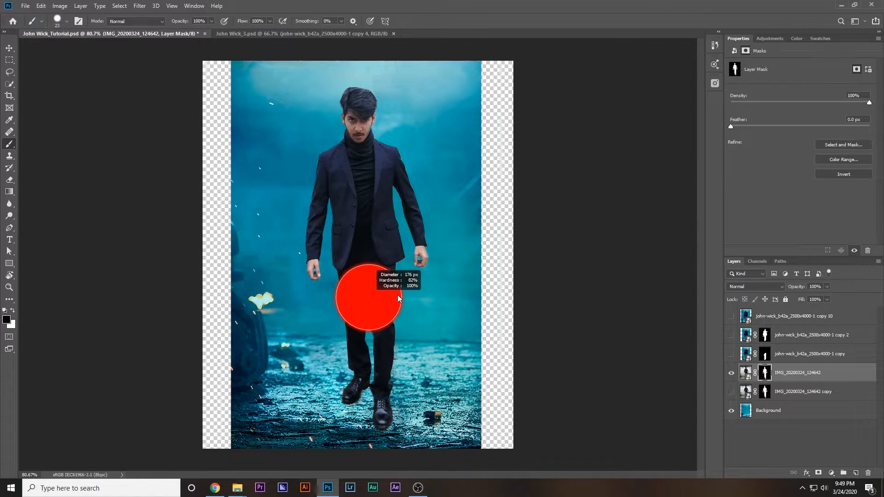
pyautogui.moveTo(384, 309)
pyautogui.mouseDown()
pyautogui.moveTo(355, 308)
pyautogui.moveTo(388, 300)
pyautogui.moveTo(356, 306)
pyautogui.moveTo(343, 348)
pyautogui.moveTo(352, 406)
pyautogui.moveTo(367, 333)
pyautogui.moveTo(399, 364)
pyautogui.moveTo(382, 328)
pyautogui.moveTo(341, 306)
pyautogui.moveTo(387, 303)
pyautogui.mouseUp()
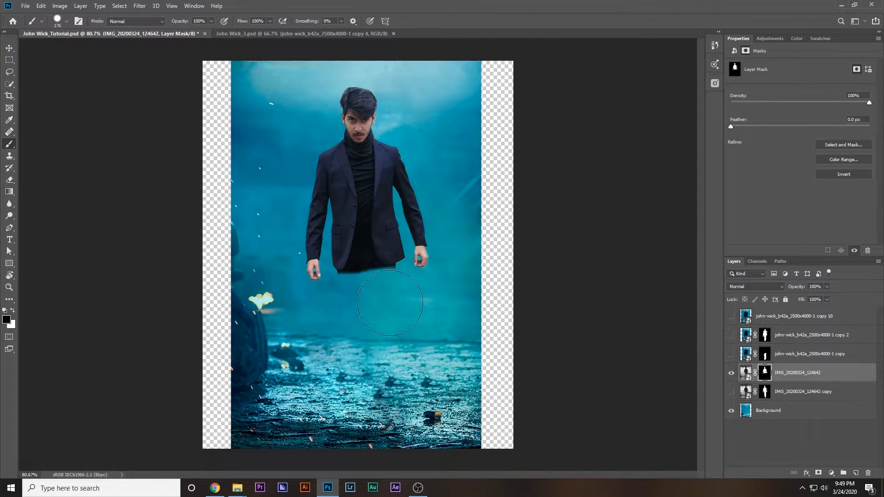
pyautogui.click(733, 354)
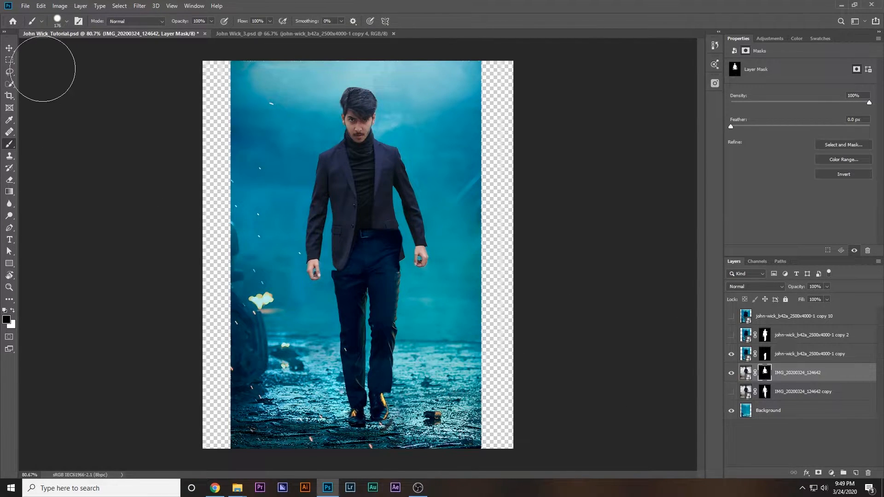
# Nudge the John Wick legs layer to X 124 px, Y -11 px and place it beneath the IMG_20200324_124642 layer
pyautogui.click(14, 48)
pyautogui.moveTo(379, 275); pyautogui.dragTo(390, 303)
pyautogui.hotkey('ctrl', 'z')
pyautogui.click(787, 355)
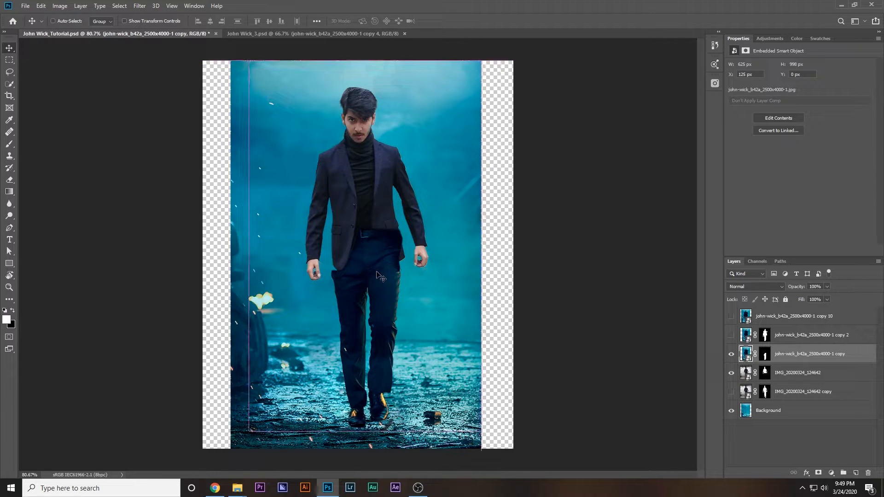
pyautogui.press('Left')
pyautogui.press('Left')
pyautogui.press('Left')
pyautogui.press('Left')
pyautogui.press('Down')
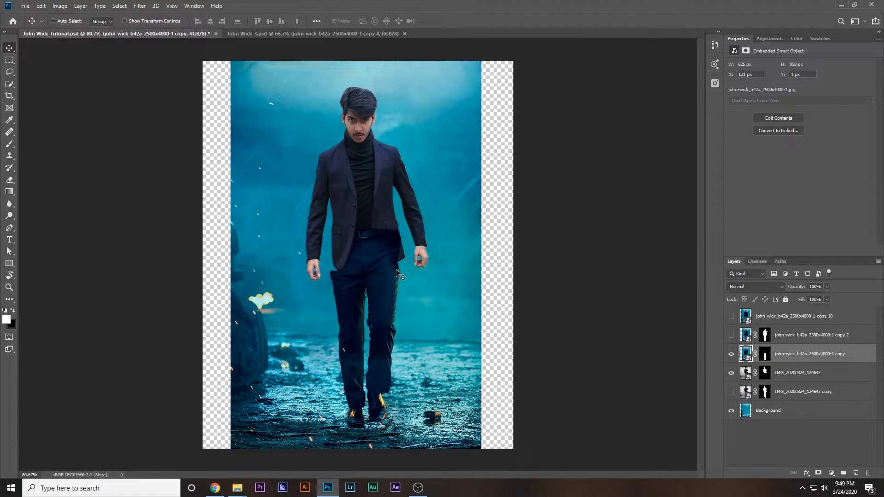
pyautogui.press('Left')
pyautogui.press('Up')
pyautogui.press('Up')
pyautogui.press('Right')
pyautogui.press('Up')
pyautogui.press('Up')
pyautogui.press('Up')
pyautogui.press('Up')
pyautogui.press('Up')
pyautogui.press('Up')
pyautogui.press('Up')
pyautogui.press('Up')
pyautogui.press('Right')
pyautogui.press('Right')
pyautogui.press('Right')
pyautogui.press('Down')
pyautogui.press('Up')
pyautogui.press('Up')
pyautogui.press('Up')
pyautogui.press('Up')
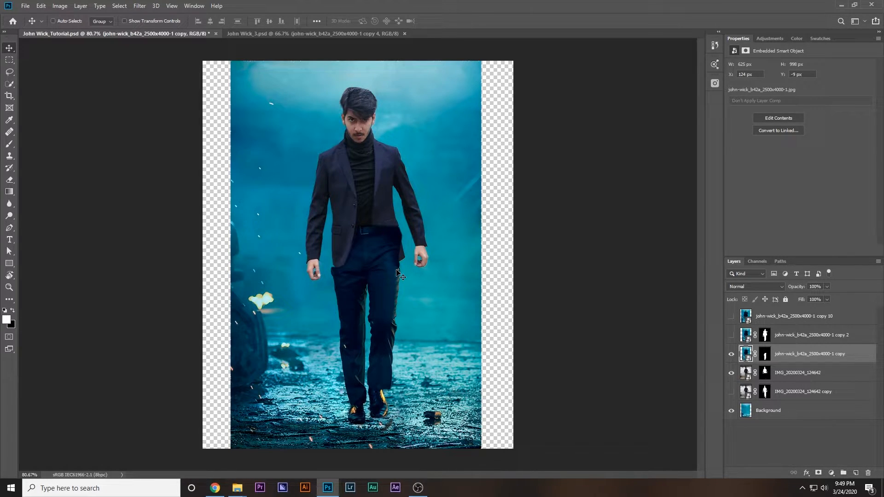
pyautogui.moveTo(786, 355); pyautogui.dragTo(786, 381)
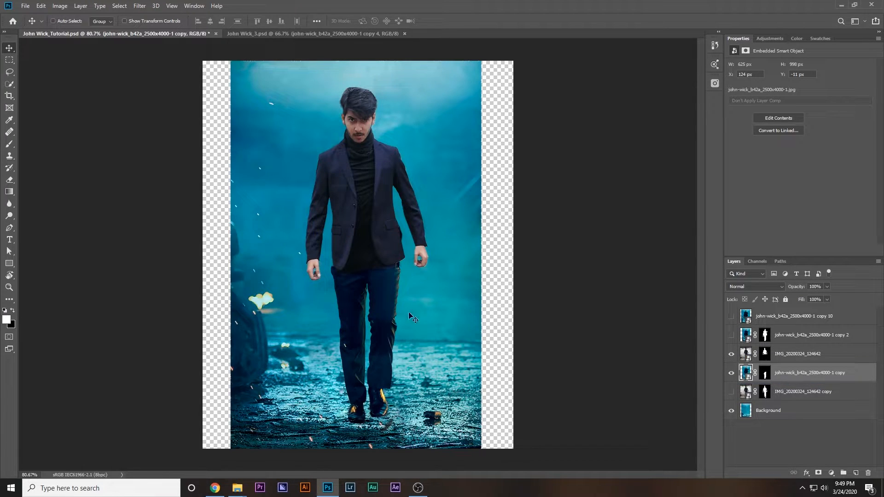
# On the John Wick legs layer's mask, trim the trouser edge protruding at the image-left hip with a black brush of about 19 px
pyautogui.scroll(4, 404, 286)
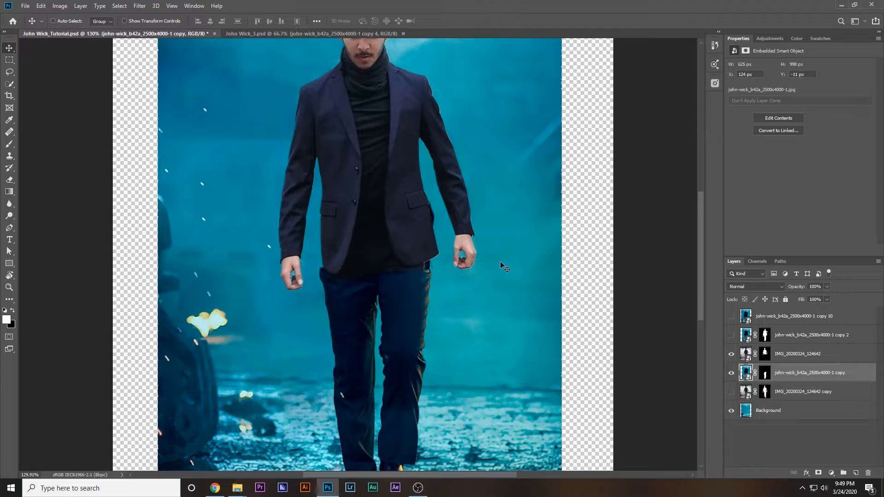
pyautogui.click(764, 372)
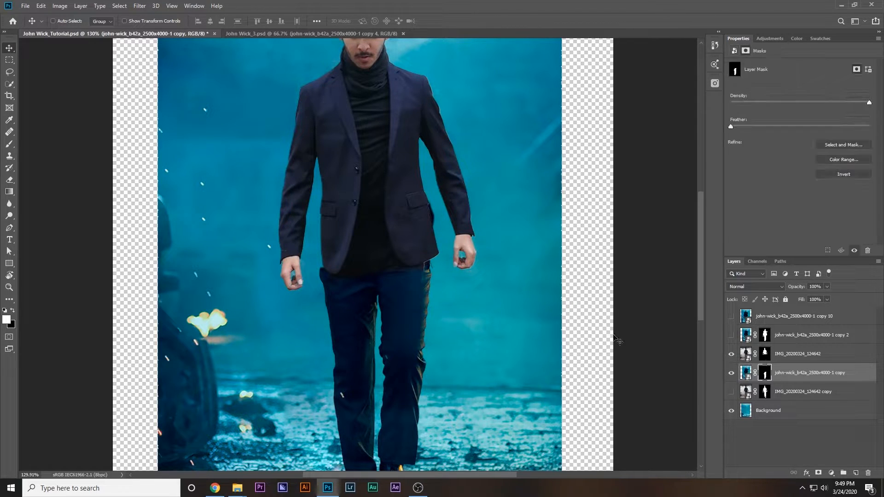
pyautogui.press('x')
pyautogui.press('b')
pyautogui.moveTo(330, 282); pyautogui.dragTo(302, 281)
pyautogui.scroll(2, 315, 286)
pyautogui.scroll(4, 316, 330)
pyautogui.scroll(2, 355, 236)
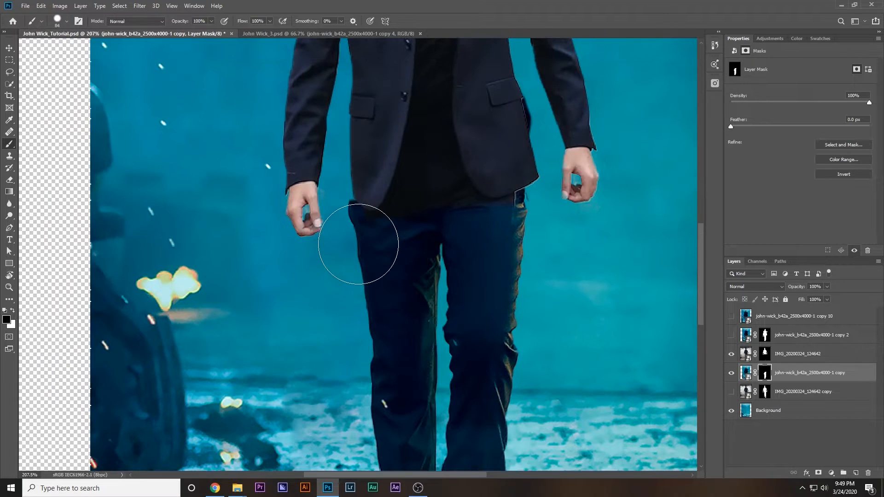
pyautogui.scroll(3, 294, 241)
pyautogui.moveTo(272, 231); pyautogui.dragTo(222, 231)
pyautogui.moveTo(278, 186)
pyautogui.mouseDown()
pyautogui.moveTo(272, 241)
pyautogui.moveTo(280, 194)
pyautogui.moveTo(276, 230)
pyautogui.moveTo(288, 271)
pyautogui.mouseUp()
pyautogui.scroll(-6, 289, 271)
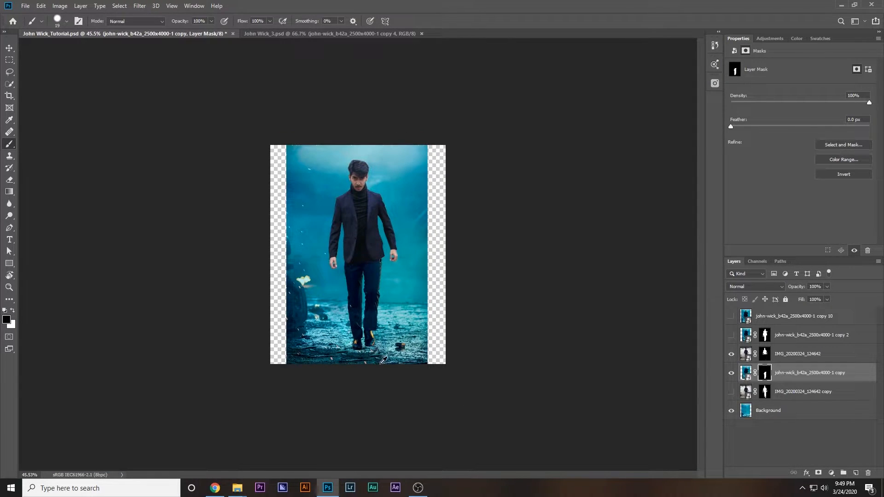
# Fade the shirt hem into the trousers on the IMG_20200324_124642 mask with a black brush of about 79 px at 6% flow
pyautogui.scroll(5, 379, 247)
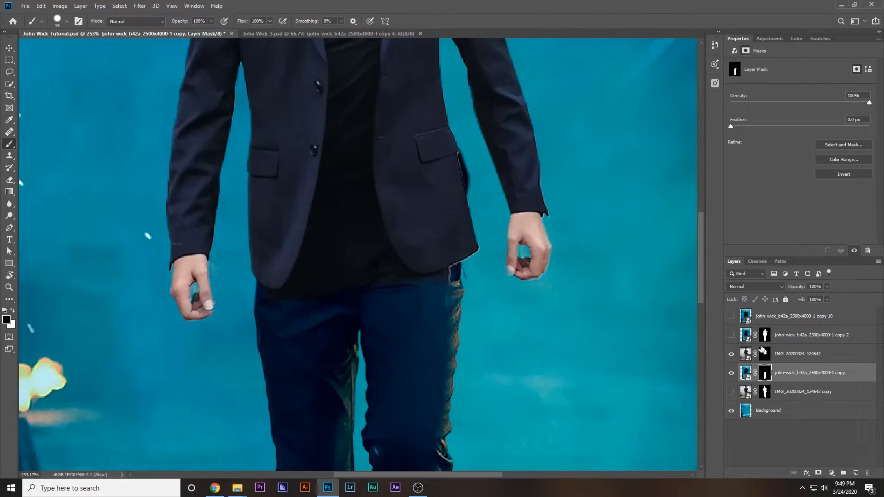
pyautogui.click(764, 353)
pyautogui.moveTo(363, 276); pyautogui.dragTo(395, 277)
pyautogui.moveTo(269, 32); pyautogui.dragTo(263, 31)
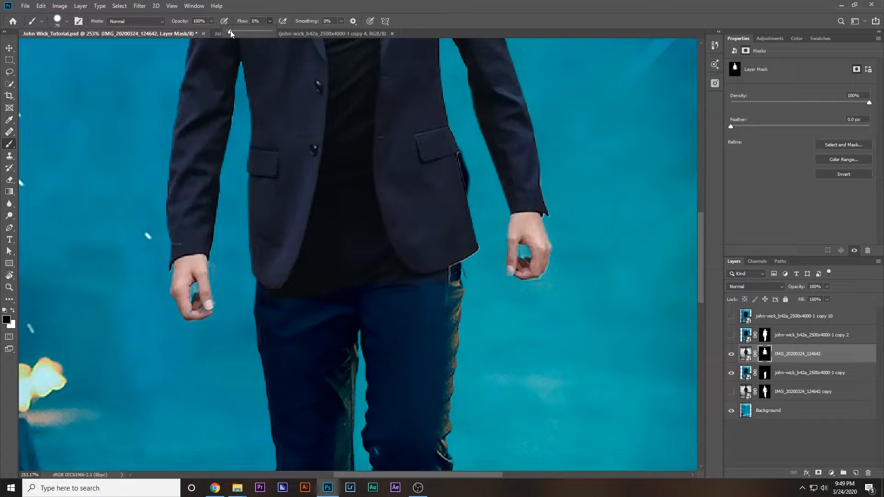
pyautogui.click(763, 356)
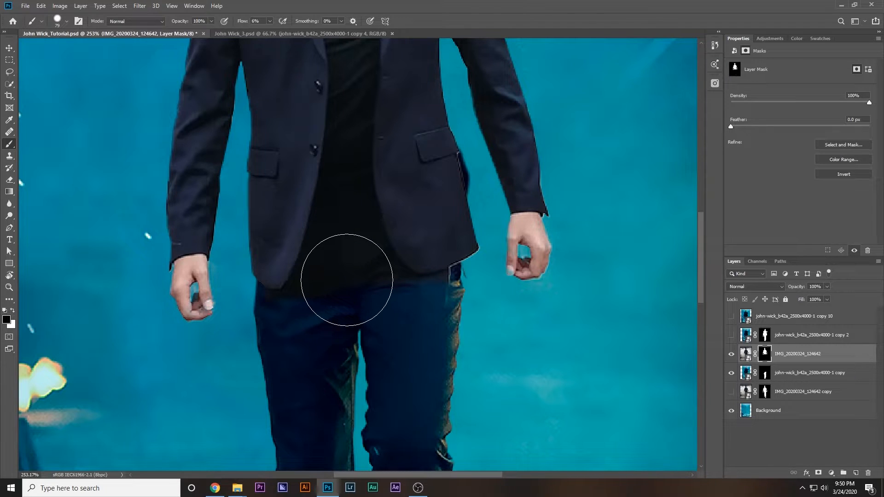
pyautogui.moveTo(348, 279); pyautogui.dragTo(301, 286)
pyautogui.moveTo(329, 253)
pyautogui.mouseDown()
pyautogui.moveTo(312, 283)
pyautogui.moveTo(337, 228)
pyautogui.moveTo(371, 242)
pyautogui.moveTo(352, 195)
pyautogui.moveTo(332, 199)
pyautogui.moveTo(351, 189)
pyautogui.moveTo(364, 196)
pyautogui.moveTo(340, 214)
pyautogui.moveTo(342, 201)
pyautogui.moveTo(344, 228)
pyautogui.moveTo(353, 224)
pyautogui.moveTo(352, 202)
pyautogui.moveTo(355, 230)
pyautogui.moveTo(348, 211)
pyautogui.moveTo(336, 223)
pyautogui.moveTo(354, 202)
pyautogui.moveTo(356, 222)
pyautogui.moveTo(336, 234)
pyautogui.moveTo(351, 235)
pyautogui.moveTo(351, 193)
pyautogui.moveTo(375, 227)
pyautogui.moveTo(371, 210)
pyautogui.moveTo(376, 227)
pyautogui.moveTo(368, 206)
pyautogui.moveTo(359, 239)
pyautogui.mouseUp()
# Restore part of the shirt above the waist on the IMG_20200324_124642 mask with a white brush of about 46 px
pyautogui.press('x')
pyautogui.keyDown('alt'); pyautogui.click(351, 195); pyautogui.keyUp('alt')
pyautogui.scroll(-11, 361, 264)
pyautogui.scroll(10, 361, 272)
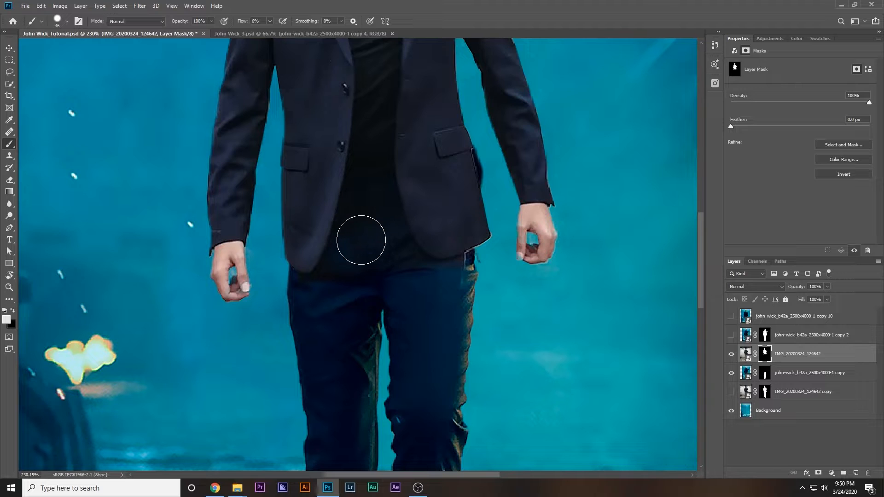
pyautogui.scroll(-9, 359, 238)
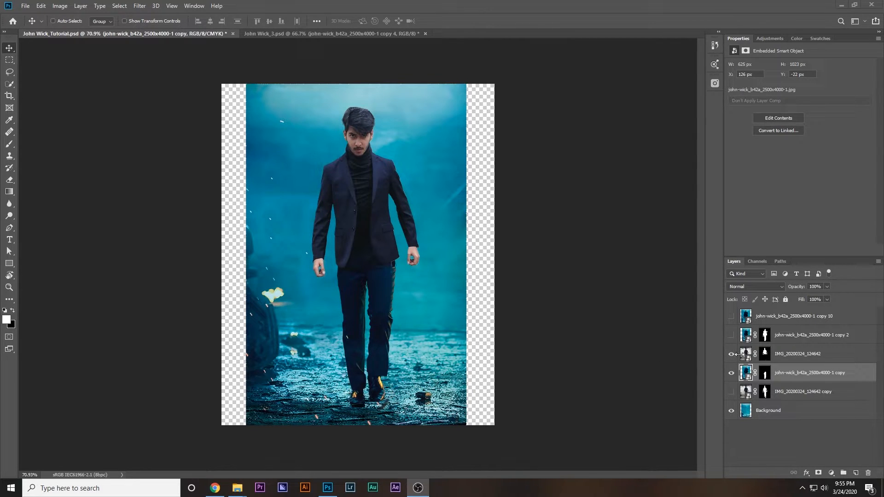
# Scale the IMG_20200324_124642 layer up to a width of about 1046 px with Free Transform
pyautogui.click(786, 358)
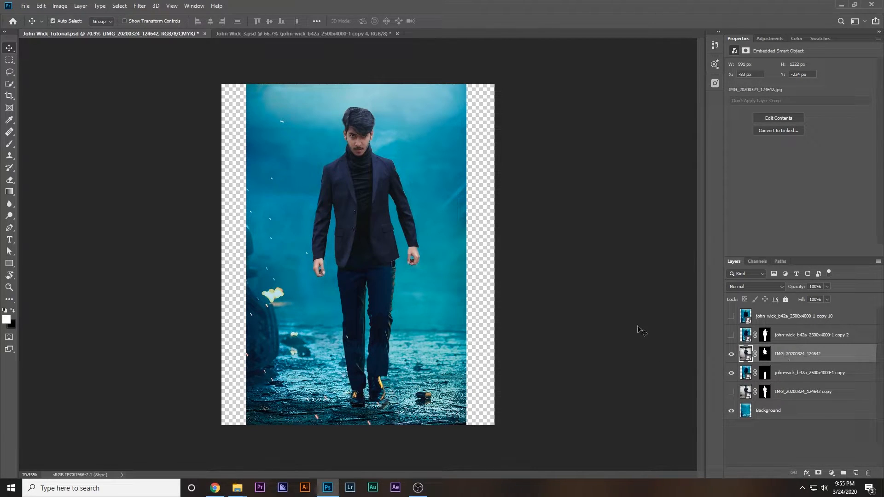
pyautogui.hotkey('ctrl', 't')
pyautogui.moveTo(527, 441); pyautogui.dragTo(513, 442)
pyautogui.moveTo(513, 442); pyautogui.dragTo(516, 443)
pyautogui.press('Return')
pyautogui.scroll(-5, 389, 313)
pyautogui.scroll(5, 384, 330)
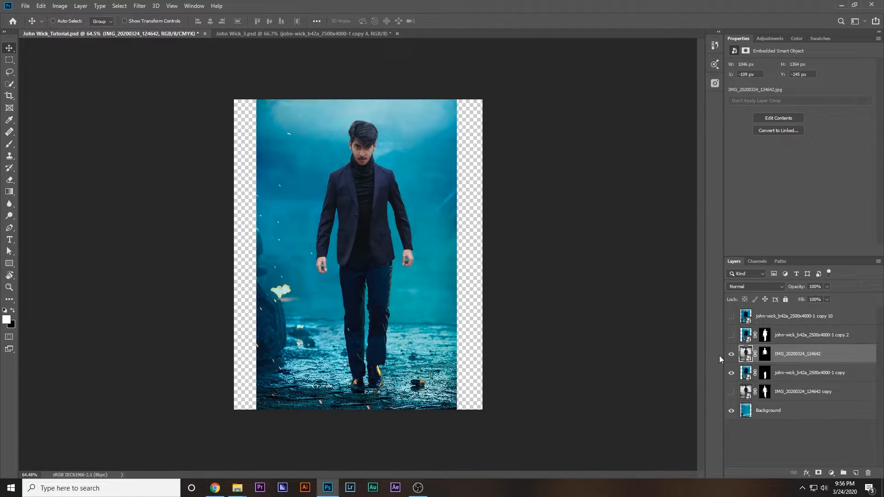
# Duplicate the Background layer above IMG_20200324_124642 and apply a 29.1 px Gaussian Blur to the copy
pyautogui.click(778, 414)
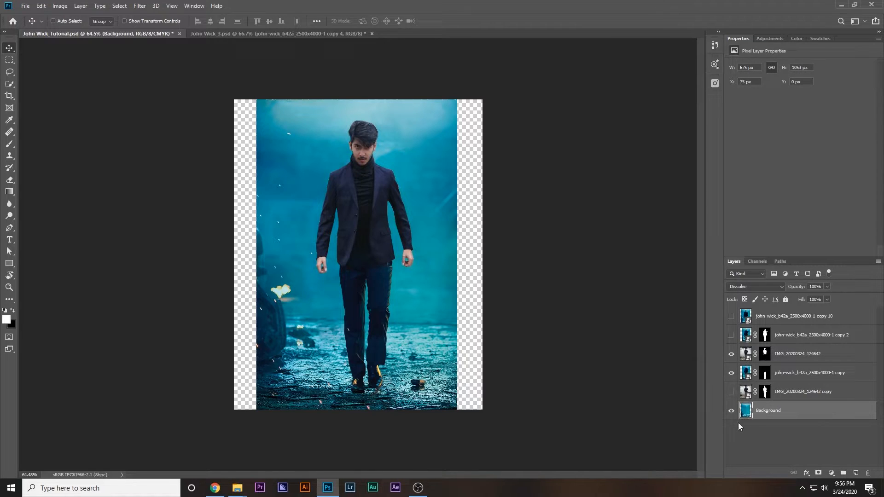
pyautogui.moveTo(763, 415); pyautogui.dragTo(763, 352)
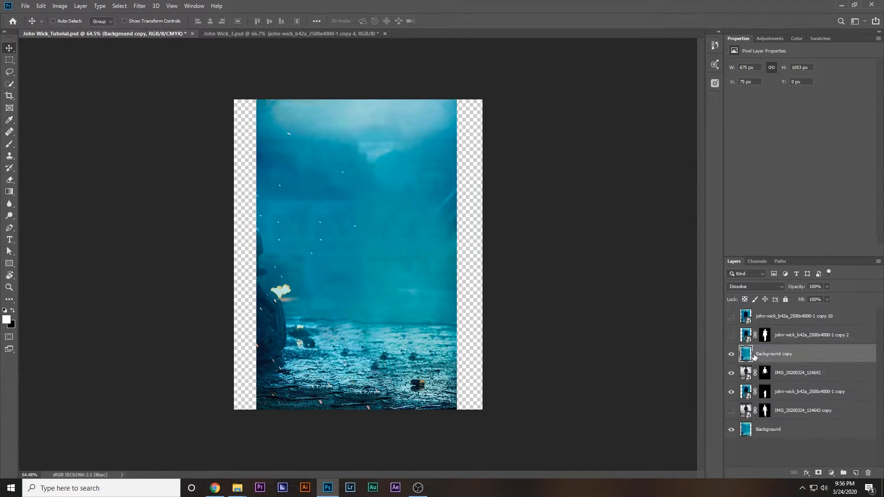
pyautogui.click(142, 7)
pyautogui.moveTo(217, 111)
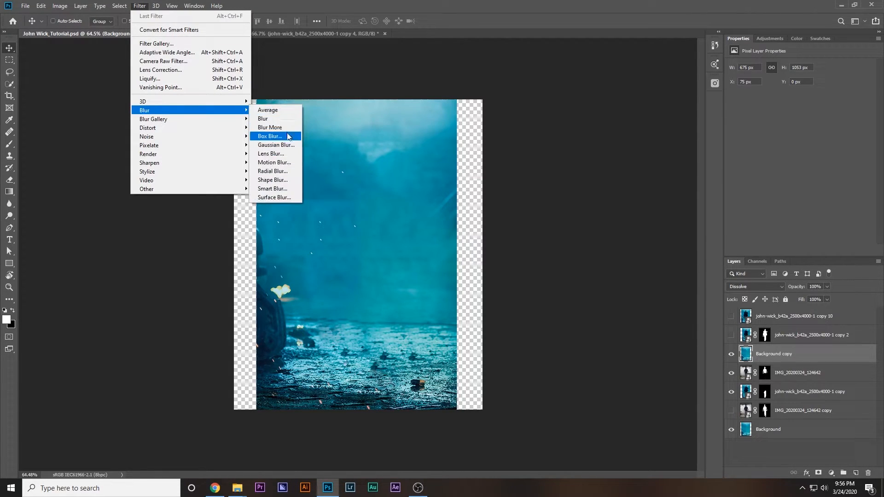
pyautogui.click(276, 145)
pyautogui.moveTo(636, 282)
pyautogui.mouseDown()
pyautogui.moveTo(606, 284)
pyautogui.moveTo(621, 281)
pyautogui.mouseUp()
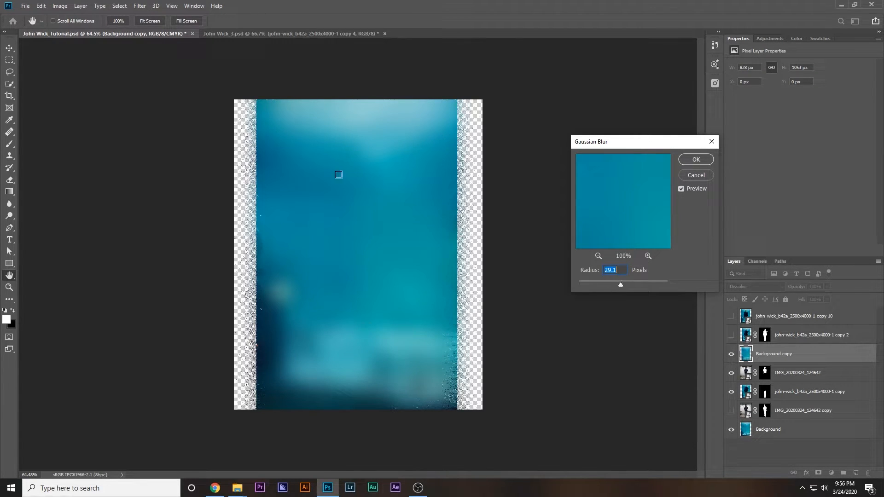
pyautogui.click(696, 159)
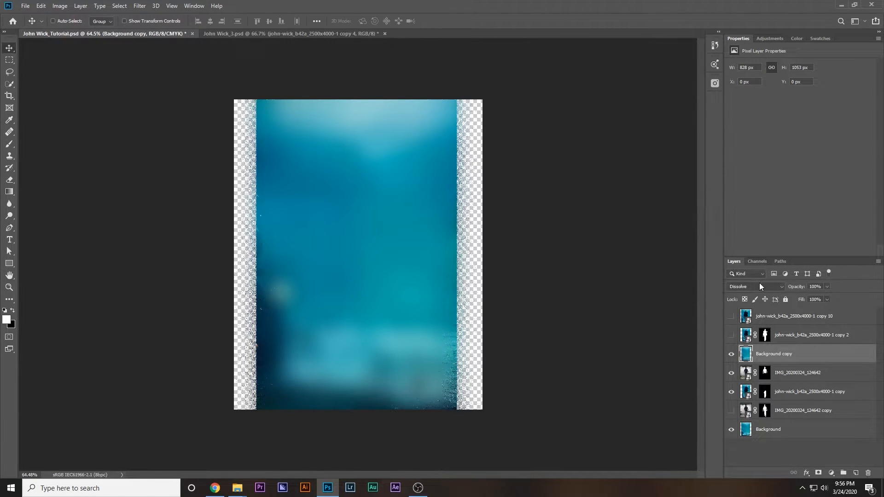
# Set the Background copy layer's blend mode to Overlay and clip it to the IMG_20200324_124642 layer
pyautogui.click(751, 287)
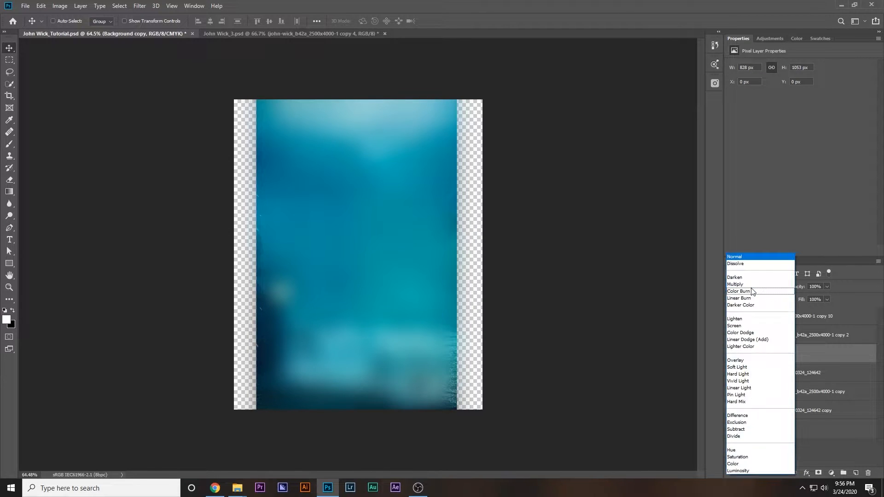
pyautogui.click(751, 360)
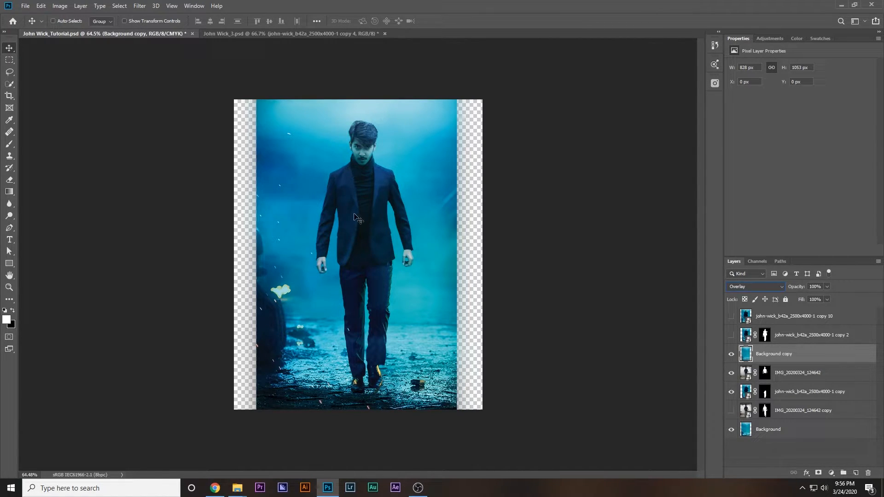
pyautogui.keyDown('alt'); pyautogui.click(766, 362); pyautogui.keyUp('alt')
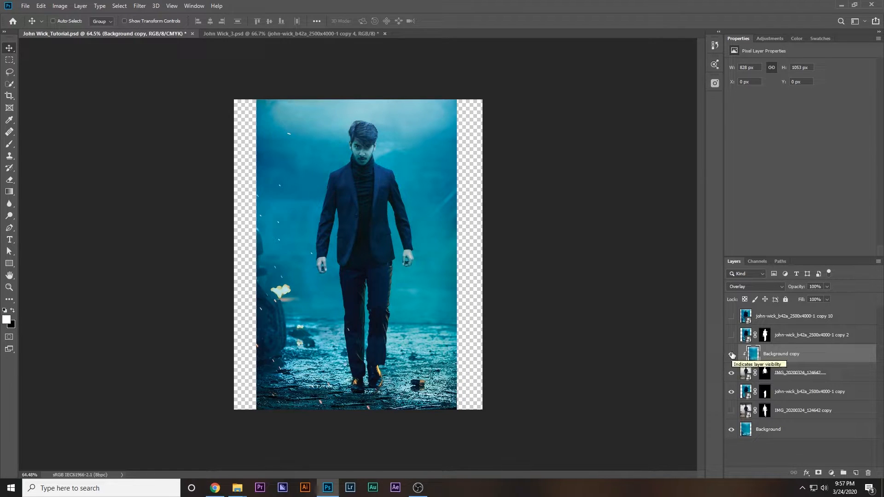
# Try a lower opacity on the Background copy layer and return it to 100%
pyautogui.scroll(-7, 375, 316)
pyautogui.scroll(10, 375, 315)
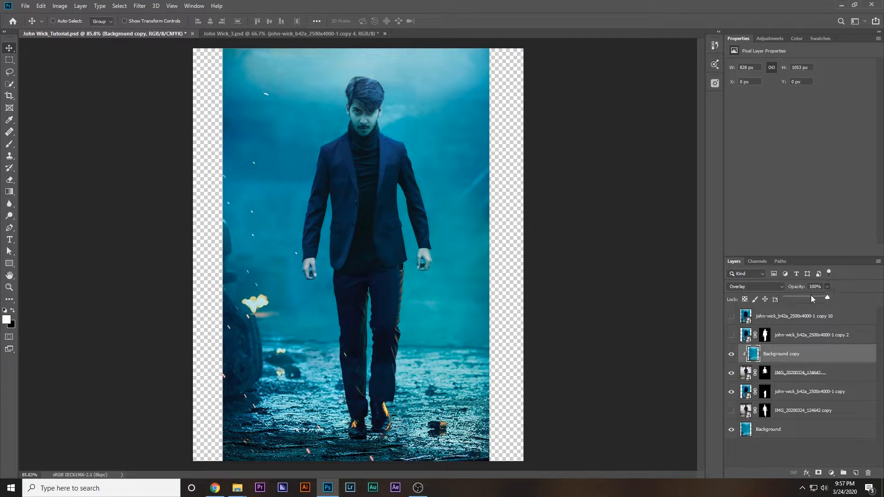
pyautogui.moveTo(806, 296); pyautogui.dragTo(799, 297)
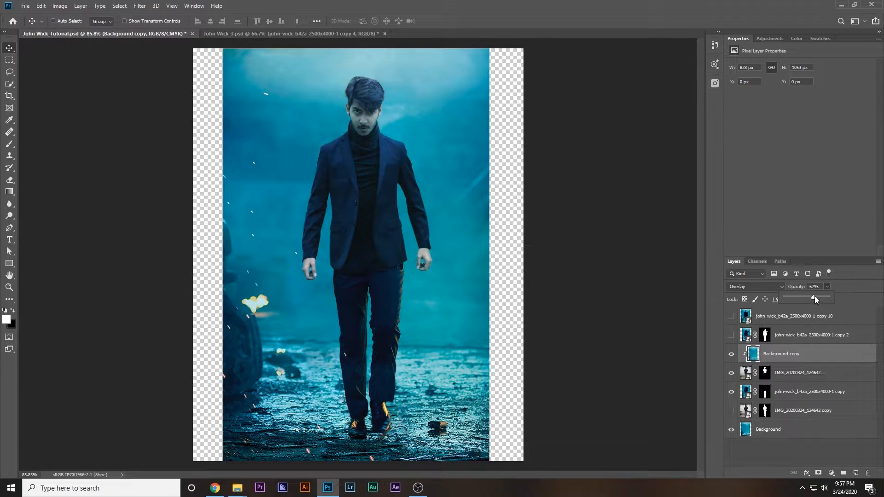
pyautogui.moveTo(816, 296); pyautogui.dragTo(831, 297)
# Add a mask to the Background copy layer and reduce the tint on the man's hands and face with a black brush at 17% flow
pyautogui.click(779, 354)
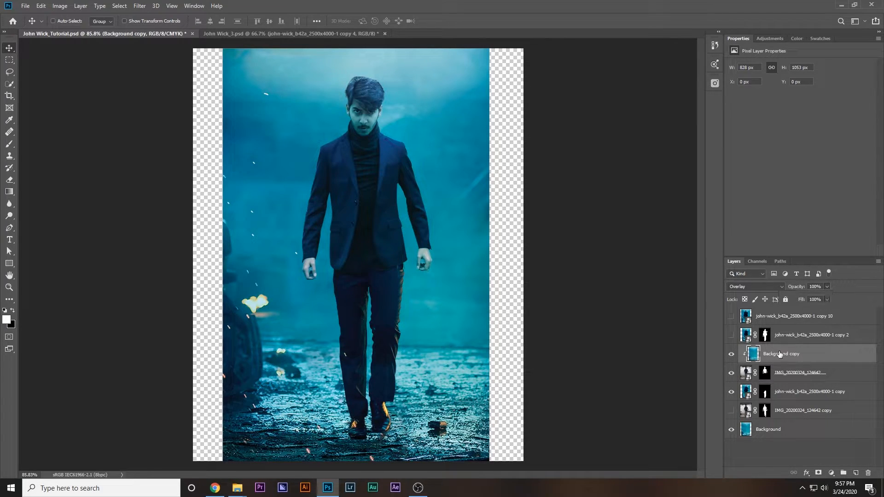
pyautogui.click(818, 472)
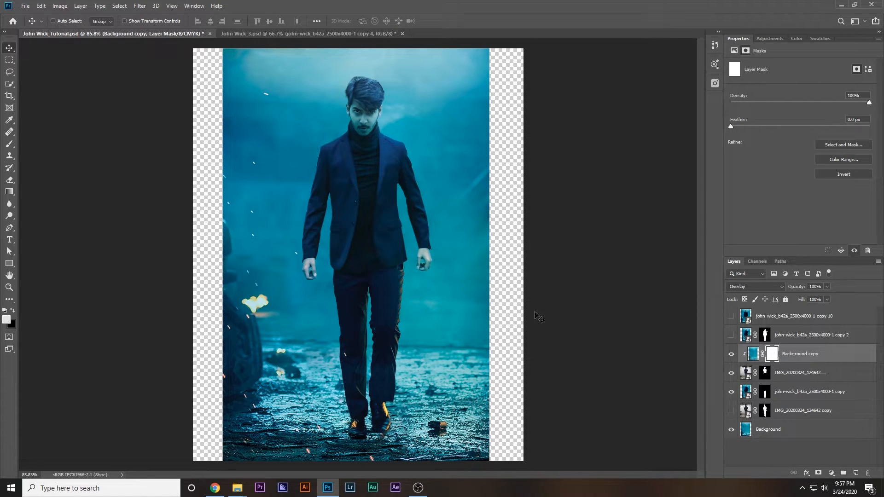
pyautogui.press('b')
pyautogui.rightClick(381, 208)
pyautogui.moveTo(340, 209); pyautogui.dragTo(349, 209)
pyautogui.press('x')
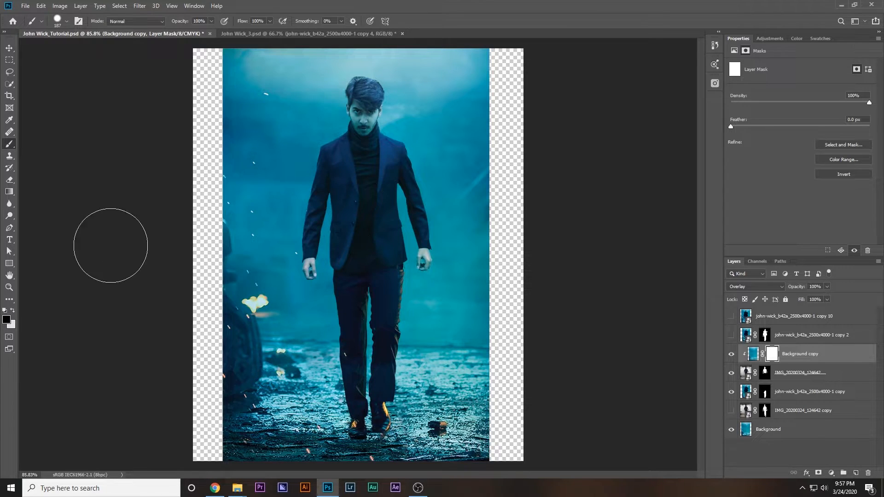
pyautogui.click(270, 22)
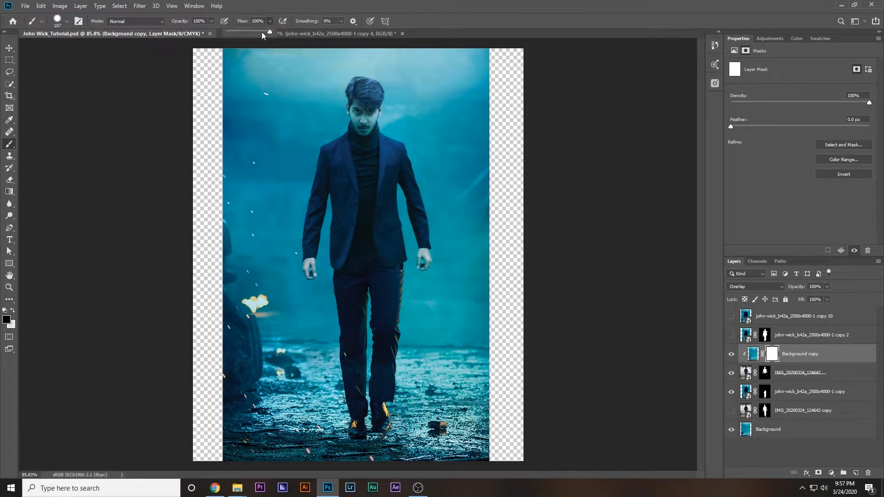
pyautogui.moveTo(236, 32); pyautogui.dragTo(235, 31)
pyautogui.keyDown('alt'); pyautogui.rightClick(308, 279); pyautogui.keyUp('alt')
pyautogui.moveTo(309, 279); pyautogui.dragTo(296, 268)
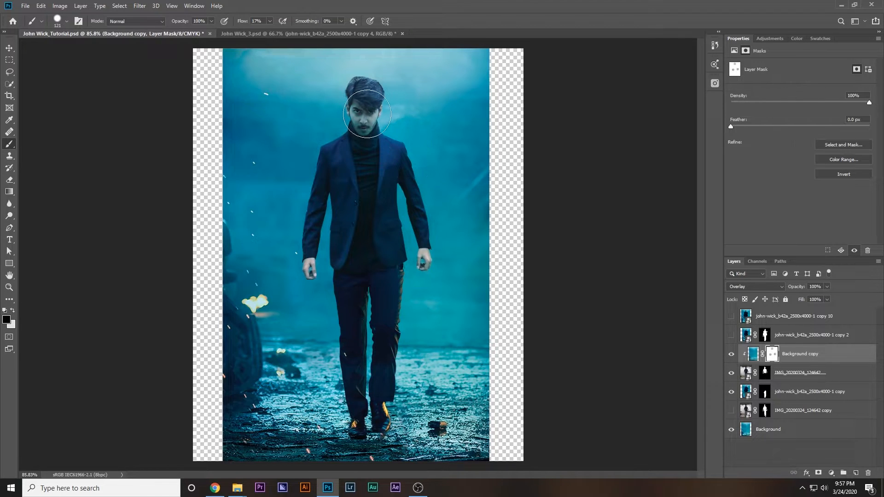
# Touch up the Background copy mask over the man's face with a black brush of about 52 px
pyautogui.keyDown('alt'); pyautogui.scroll(5, 373, 118); pyautogui.keyUp('alt')
pyautogui.press('[')
pyautogui.press('[')
pyautogui.press('[')
pyautogui.press('[')
pyautogui.press('[')
pyautogui.press('[')
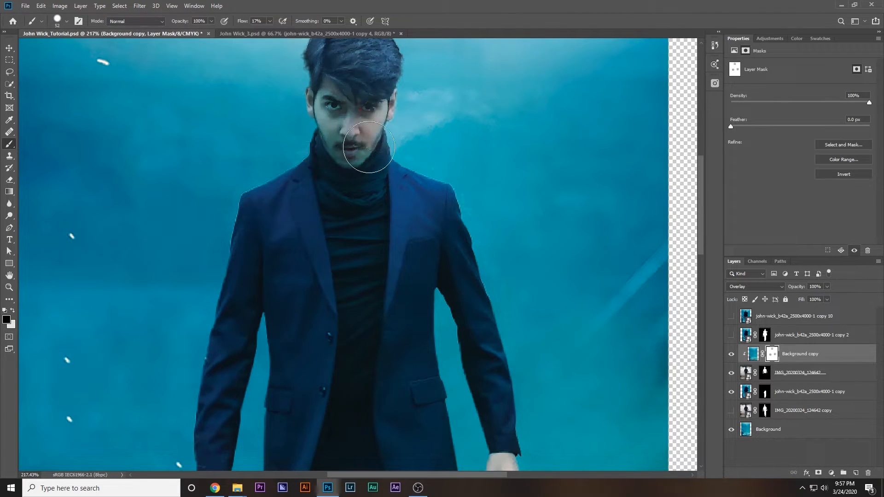
pyautogui.keyDown('alt'); pyautogui.scroll(-5, 357, 157); pyautogui.keyUp('alt')
pyautogui.keyDown('alt'); pyautogui.scroll(4, 350, 152); pyautogui.keyUp('alt')
# Partly restore the overlay over the hands and upper body on the Background copy mask with a white brush, about 112 px and 284 px
pyautogui.press('x')
pyautogui.moveTo(247, 388); pyautogui.dragTo(277, 361)
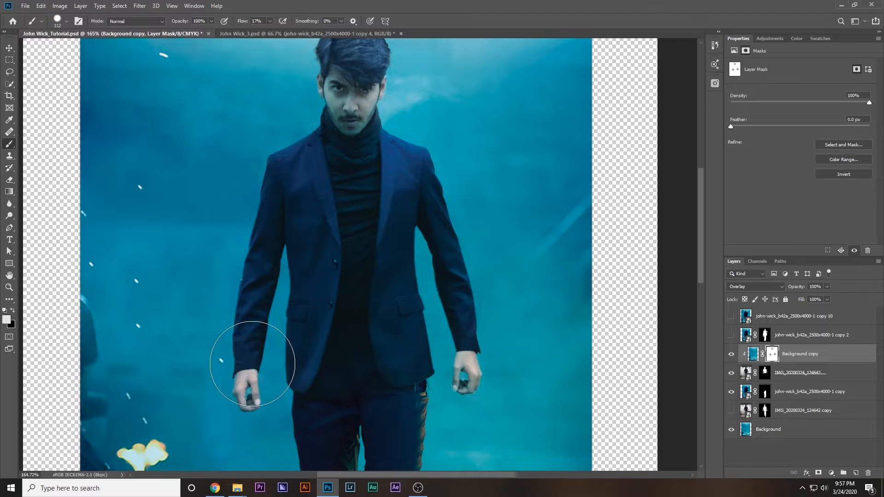
pyautogui.keyDown('alt'); pyautogui.scroll(-5, 413, 374); pyautogui.keyUp('alt')
pyautogui.keyDown('alt'); pyautogui.scroll(-2, 413, 374); pyautogui.keyUp('alt')
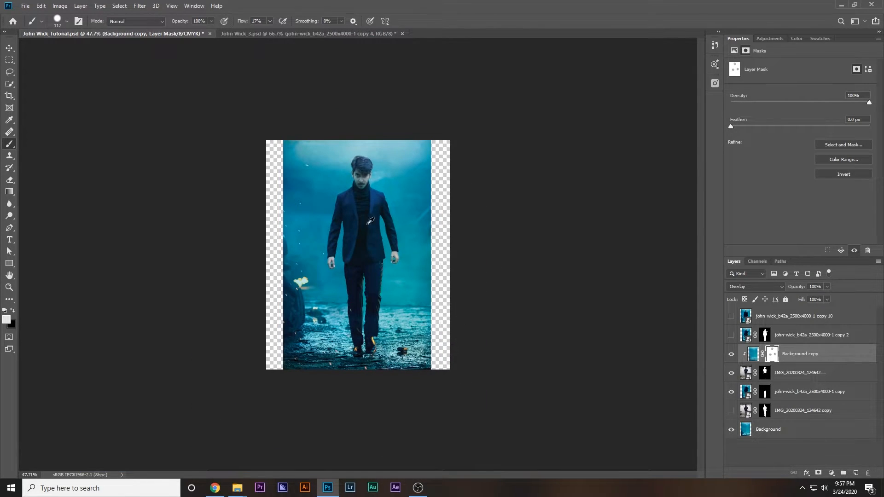
pyautogui.rightClick(368, 168)
pyautogui.moveTo(358, 167); pyautogui.dragTo(395, 167)
pyautogui.keyDown('alt'); pyautogui.scroll(4, 374, 209); pyautogui.keyUp('alt')
pyautogui.keyDown('alt'); pyautogui.scroll(-2, 355, 210); pyautogui.keyUp('alt')
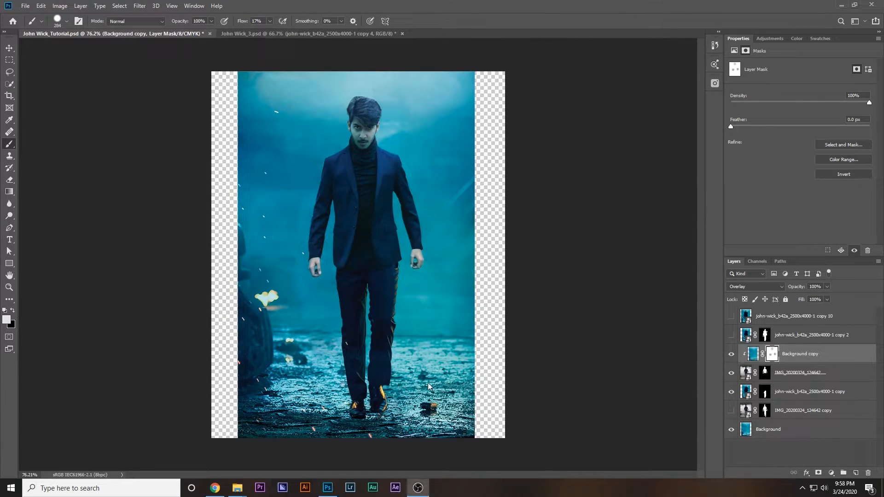
# Compare the composite with the original poster by showing and hiding the john-wick_b42a_2500x4000-1 copy 10 layer
pyautogui.click(731, 316)
pyautogui.press('v')
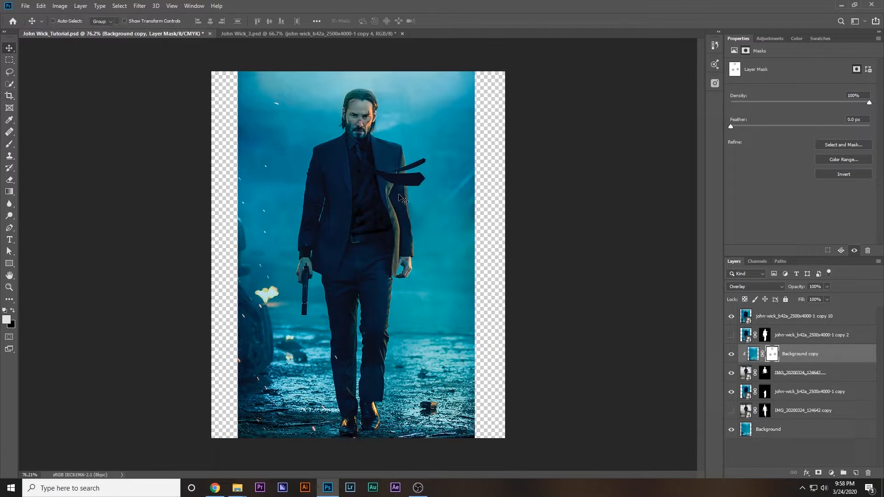
pyautogui.click(730, 317)
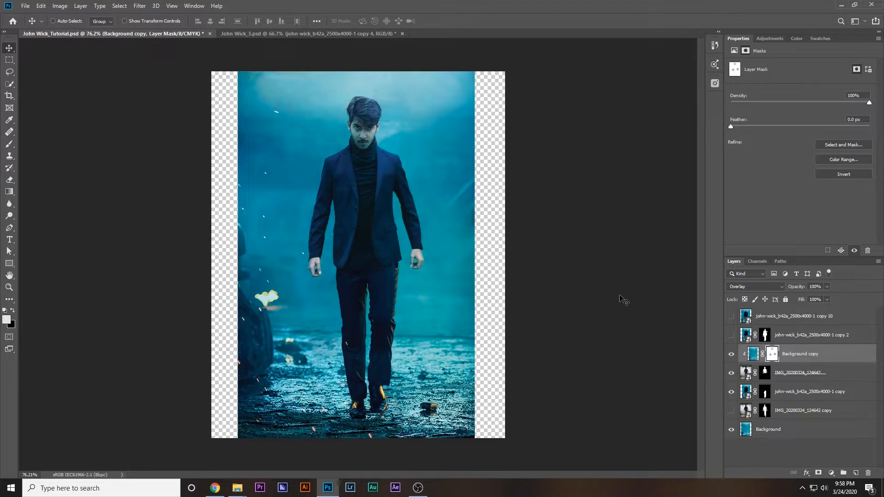
pyautogui.click(731, 316)
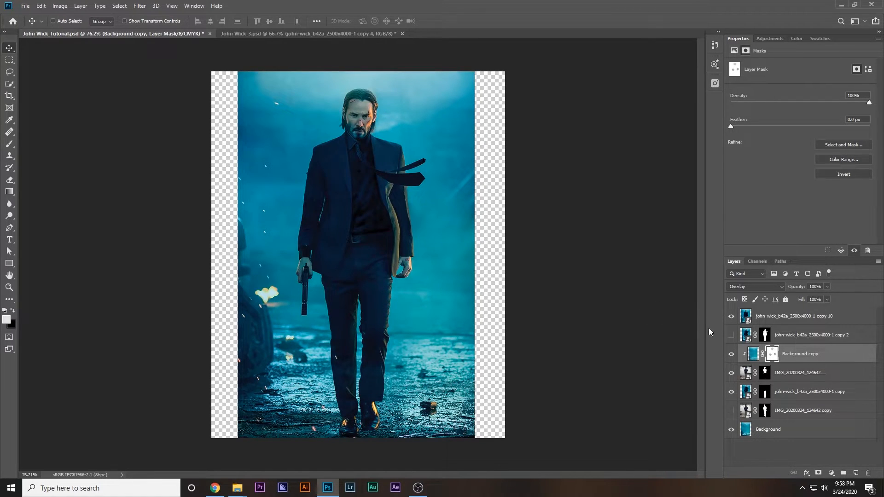
pyautogui.click(731, 316)
# Duplicate the IMG_20200324_124642 layer above the Background copy layer and target the duplicate's mask
pyautogui.click(784, 374)
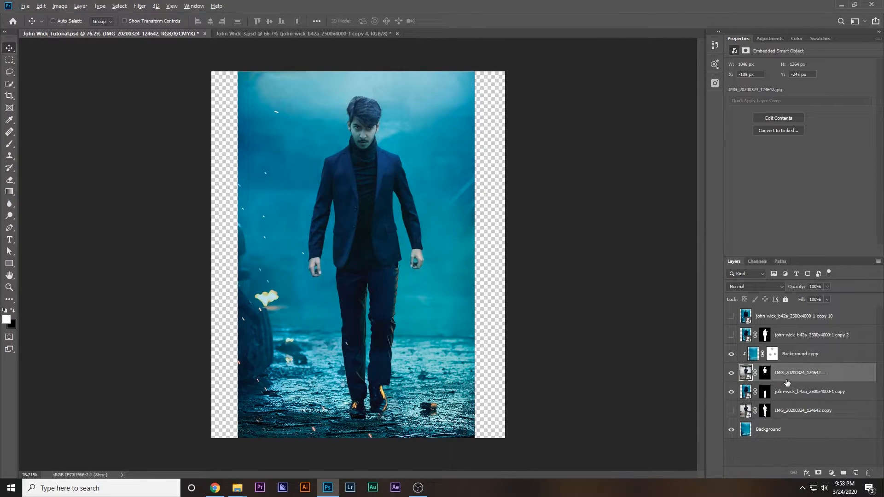
pyautogui.moveTo(786, 382); pyautogui.dragTo(783, 355)
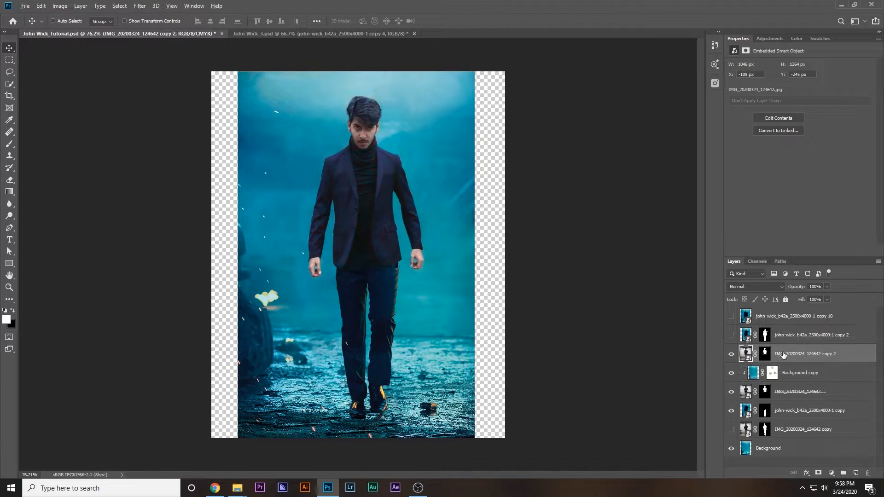
pyautogui.click(765, 357)
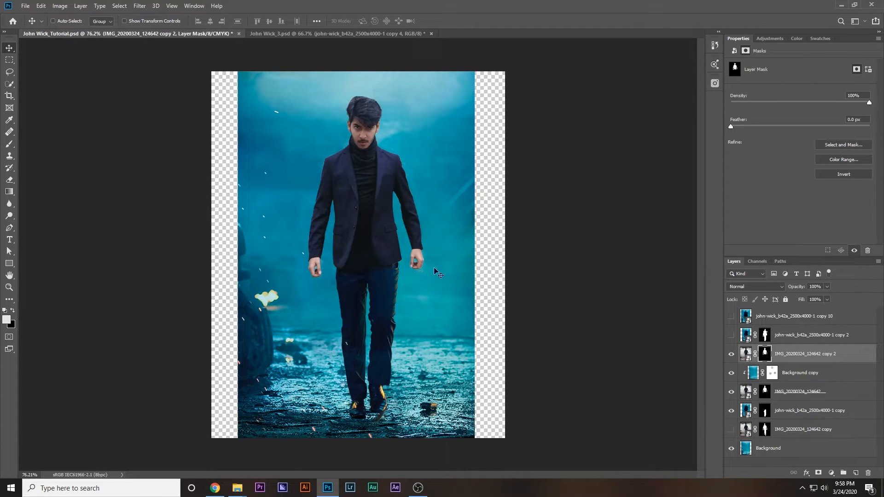
# Mask out the head, torso and other arm on the IMG_20200324_124642 copy 2 mask with a 323 px black brush at 100% flow, hiding the original photo layer
pyautogui.press('b')
pyautogui.moveTo(361, 257); pyautogui.dragTo(368, 258)
pyautogui.press('x')
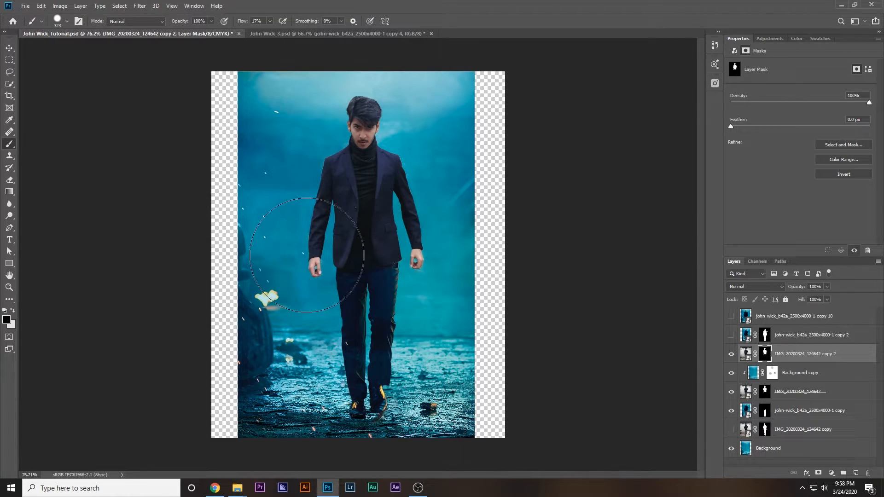
pyautogui.click(269, 21)
pyautogui.moveTo(271, 31)
pyautogui.mouseDown()
pyautogui.moveTo(324, 236)
pyautogui.moveTo(317, 133)
pyautogui.moveTo(337, 104)
pyautogui.moveTo(334, 186)
pyautogui.mouseUp()
pyautogui.click(732, 391)
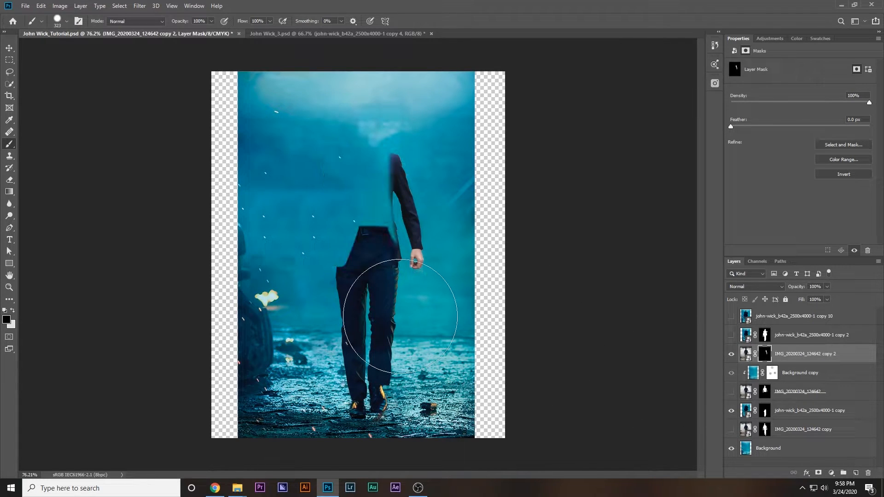
# Clean away the leftover jacket strip beside the isolated arm on the copy 2 mask with a black brush of about 114 px
pyautogui.keyDown('alt'); pyautogui.rightClick(316, 232); pyautogui.keyUp('alt')
pyautogui.scroll(5, 369, 224)
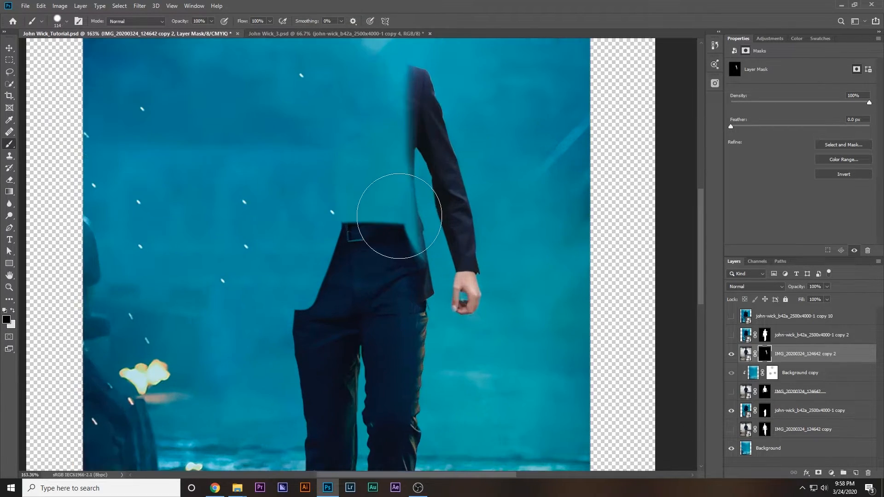
pyautogui.moveTo(384, 217)
pyautogui.mouseDown()
pyautogui.moveTo(394, 274)
pyautogui.moveTo(386, 294)
pyautogui.moveTo(369, 175)
pyautogui.mouseUp()
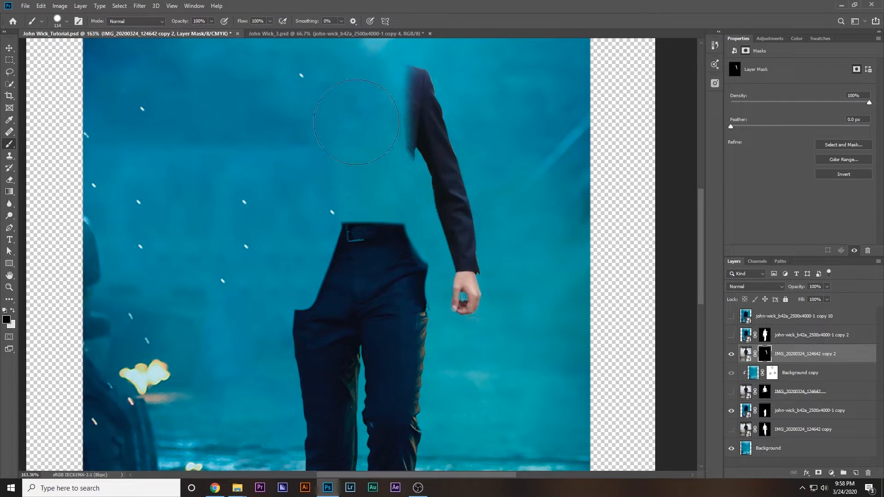
pyautogui.scroll(3, 382, 230)
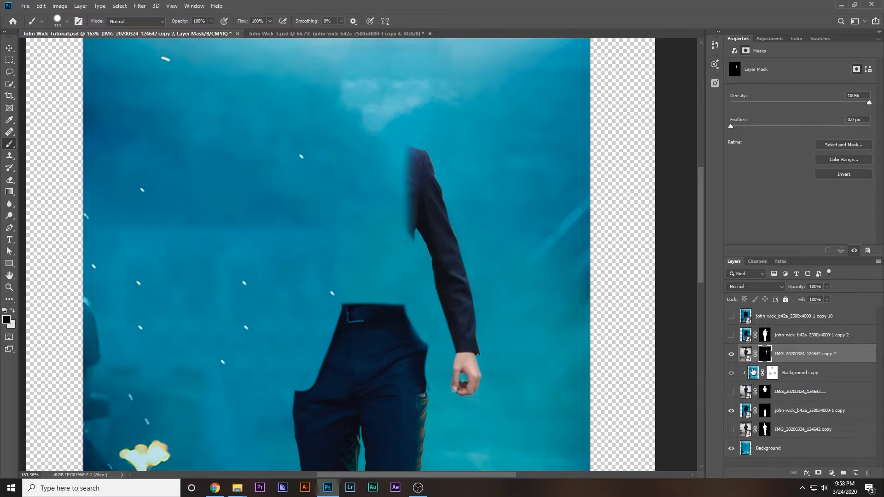
# Hide the copy 2 layer, show the original IMG_20200324_124642 layer, and paint its matching arm and hand out of the mask in black
pyautogui.click(731, 354)
pyautogui.click(731, 391)
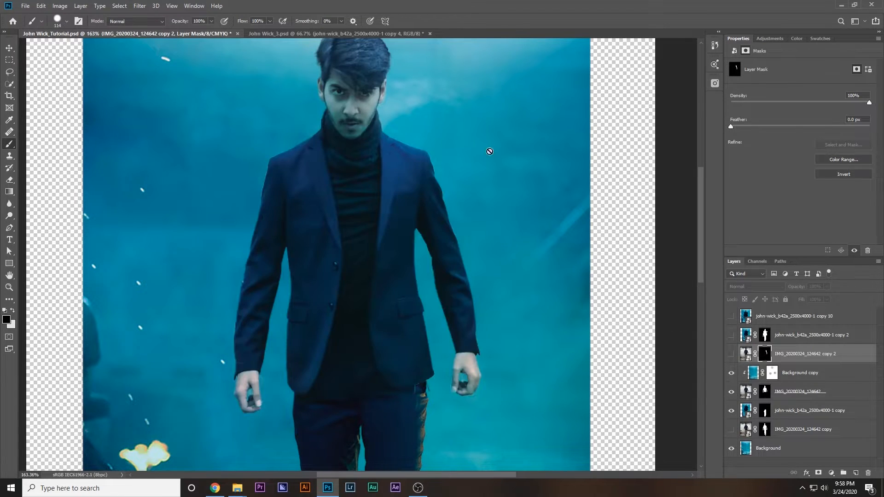
pyautogui.click(765, 392)
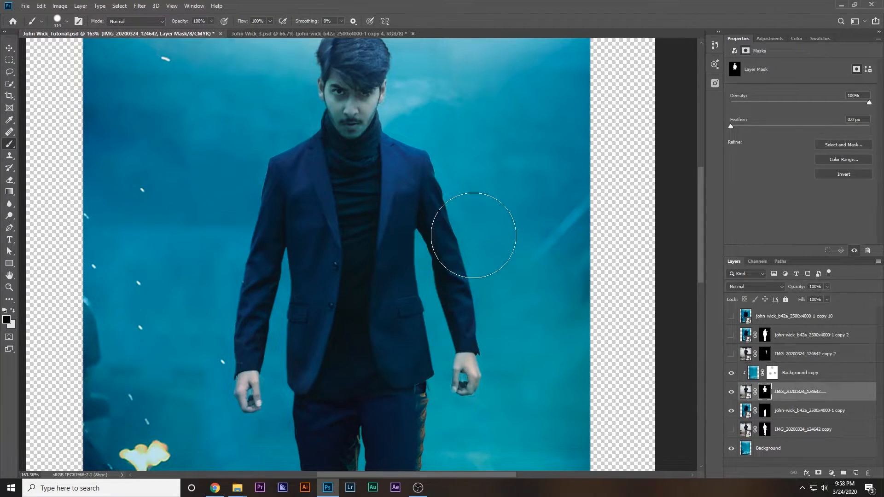
pyautogui.moveTo(466, 193)
pyautogui.mouseDown()
pyautogui.moveTo(465, 224)
pyautogui.moveTo(495, 362)
pyautogui.moveTo(474, 273)
pyautogui.moveTo(480, 347)
pyautogui.moveTo(487, 355)
pyautogui.moveTo(481, 278)
pyautogui.moveTo(460, 236)
pyautogui.moveTo(469, 178)
pyautogui.mouseUp()
pyautogui.keyDown('alt'); pyautogui.moveTo(470, 178); pyautogui.dragTo(440, 170); pyautogui.keyUp('alt')
pyautogui.click(447, 165)
pyautogui.click(438, 228)
pyautogui.hotkey('ctrl', '0')
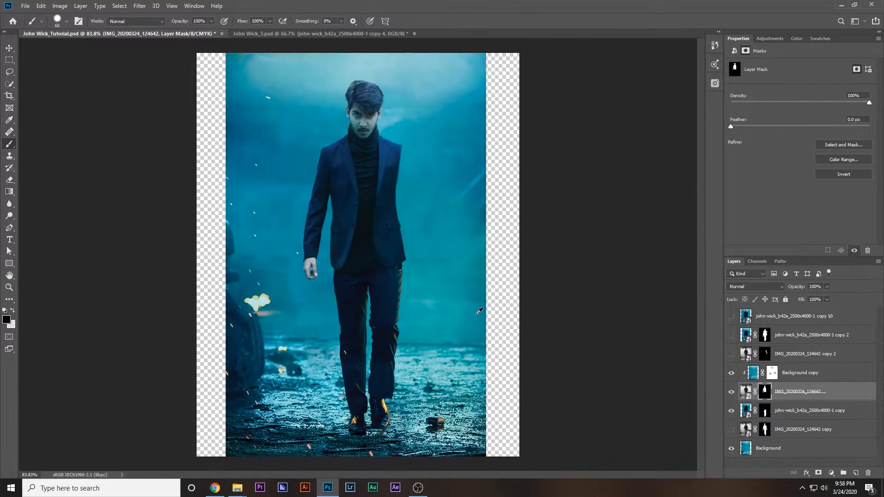
# Show the IMG_20200324_124642 copy 2 layer, then rotate it 10.44° and shift it so the separated arm moves in towards the jacket
pyautogui.click(732, 353)
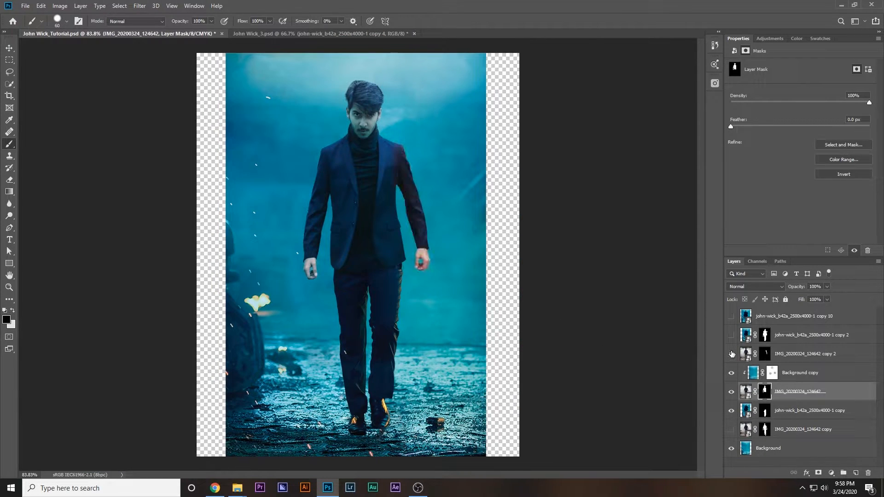
pyautogui.scroll(3, 456, 181)
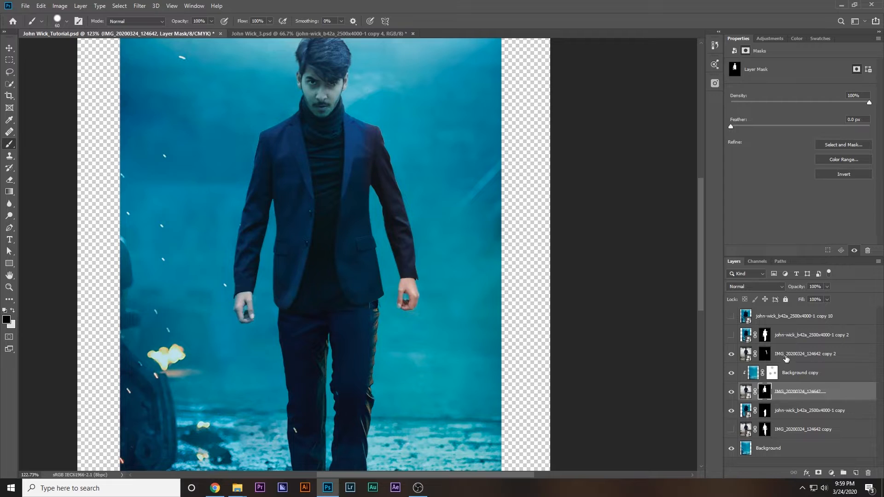
pyautogui.click(785, 355)
pyautogui.hotkey('ctrl', 't')
pyautogui.moveTo(628, 241); pyautogui.dragTo(622, 295)
pyautogui.moveTo(407, 221); pyautogui.dragTo(393, 213)
pyautogui.press('Left')
pyautogui.press('Left')
pyautogui.press('Left')
pyautogui.press('Left')
pyautogui.press('Up')
pyautogui.press('Up')
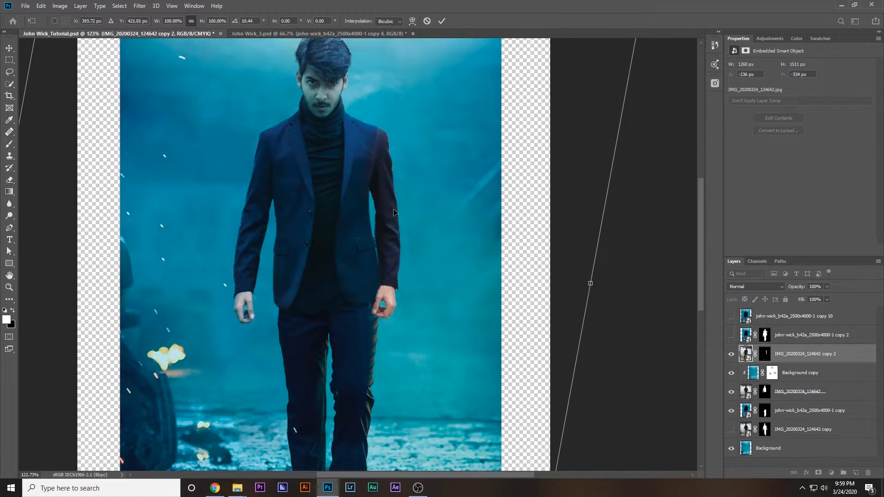
pyautogui.press('Left')
pyautogui.press('Left')
pyautogui.press('Up')
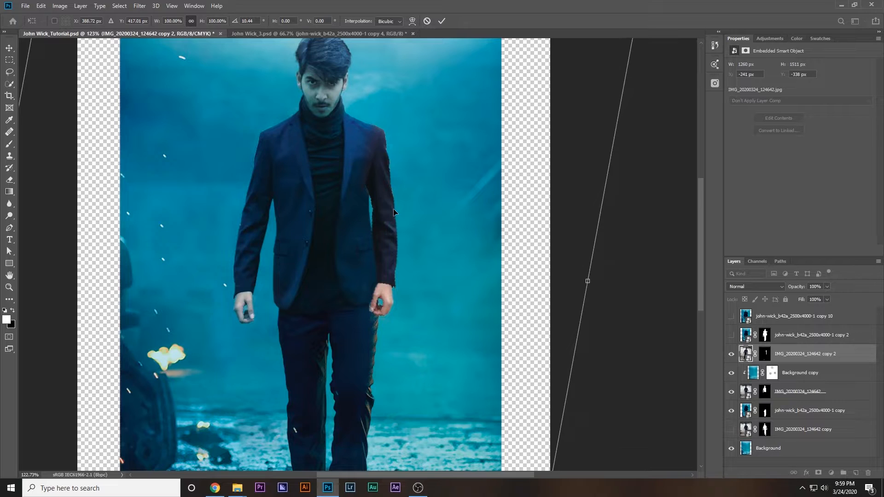
pyautogui.press('Right')
# Reduce the separated arm's rotation to 7.06°, realign it with the shoulder, and apply the transform
pyautogui.moveTo(611, 286); pyautogui.dragTo(611, 272)
pyautogui.moveTo(384, 180); pyautogui.dragTo(388, 185)
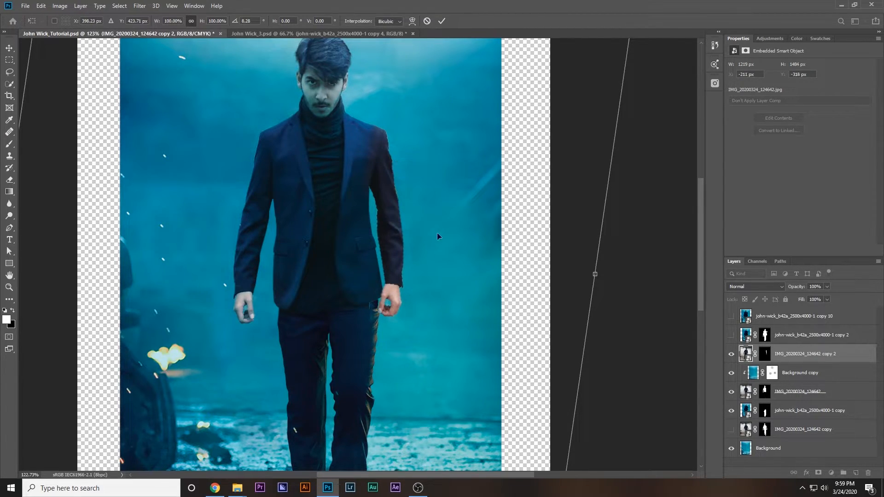
pyautogui.moveTo(655, 277); pyautogui.dragTo(650, 254)
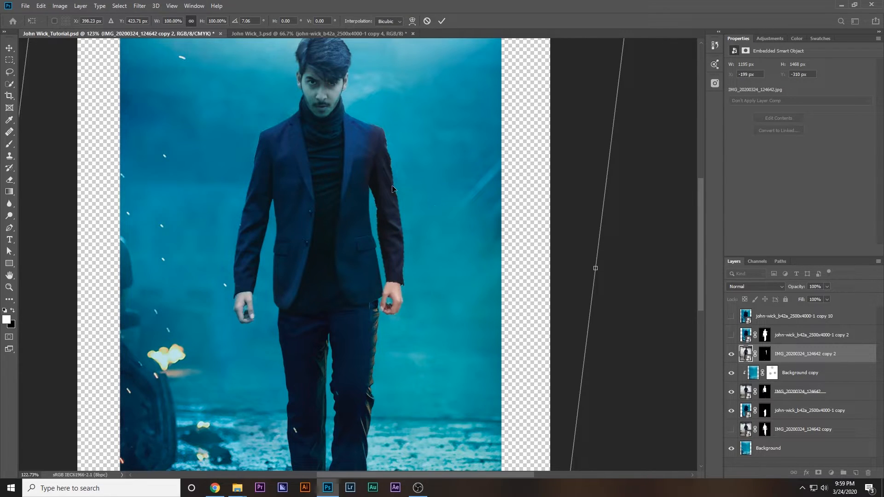
pyautogui.moveTo(392, 189); pyautogui.dragTo(393, 190)
pyautogui.press('Up')
pyautogui.press('Up')
pyautogui.press('Up')
pyautogui.press('Up')
pyautogui.press('Up')
pyautogui.press('Up')
pyautogui.press('Up')
pyautogui.press('Up')
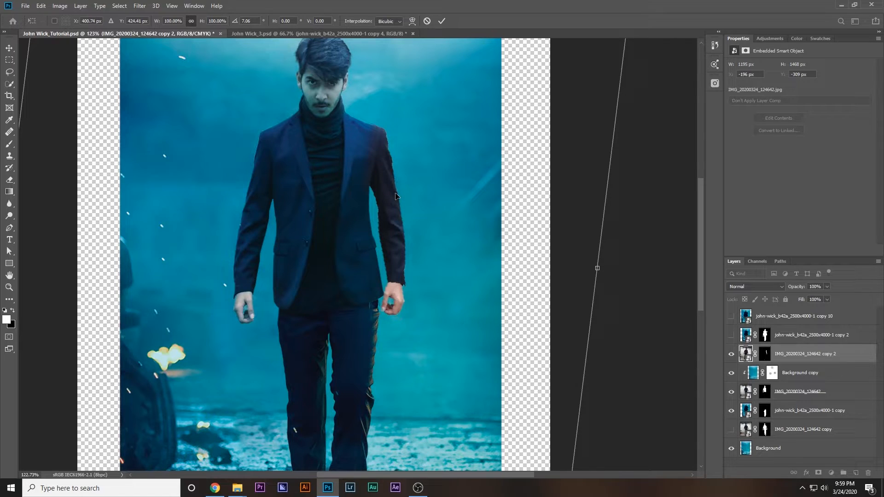
pyautogui.press('Return')
# Smooth the arm's edge at the shoulder on the copy 2 mask with a black brush of about 62 px
pyautogui.press('b')
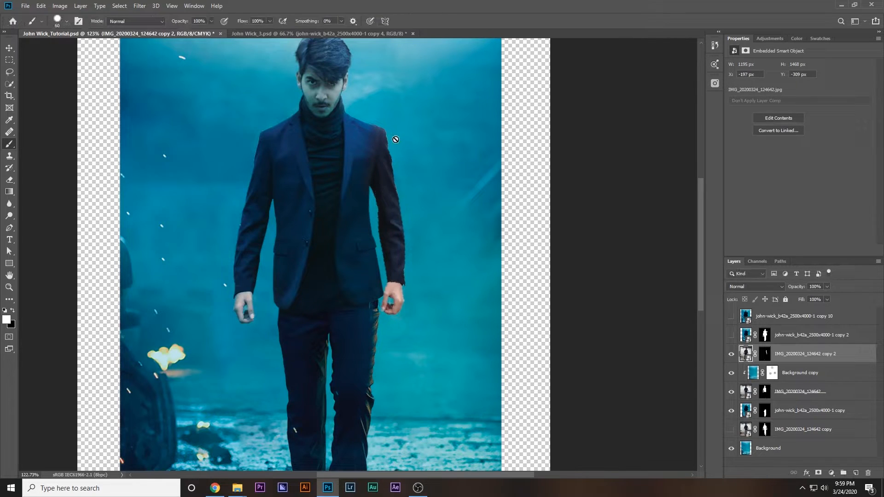
pyautogui.scroll(5, 385, 123)
pyautogui.scroll(2, 336, 145)
pyautogui.scroll(3, 345, 173)
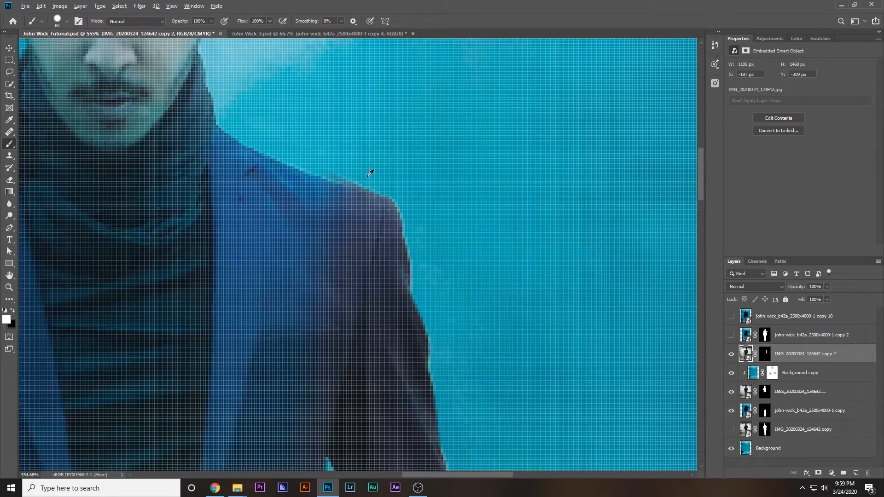
pyautogui.scroll(-2, 370, 174)
pyautogui.click(766, 354)
pyautogui.moveTo(379, 194); pyautogui.dragTo(385, 194)
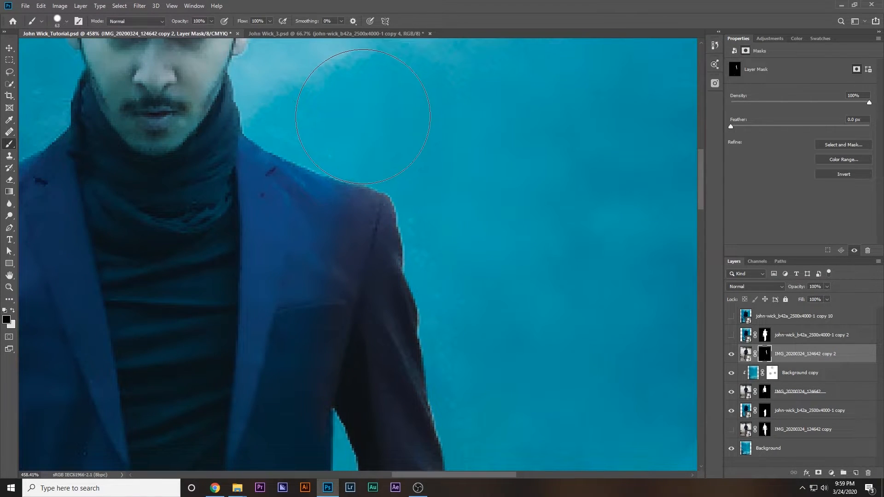
pyautogui.scroll(-3, 483, 258)
pyautogui.scroll(-5, 484, 267)
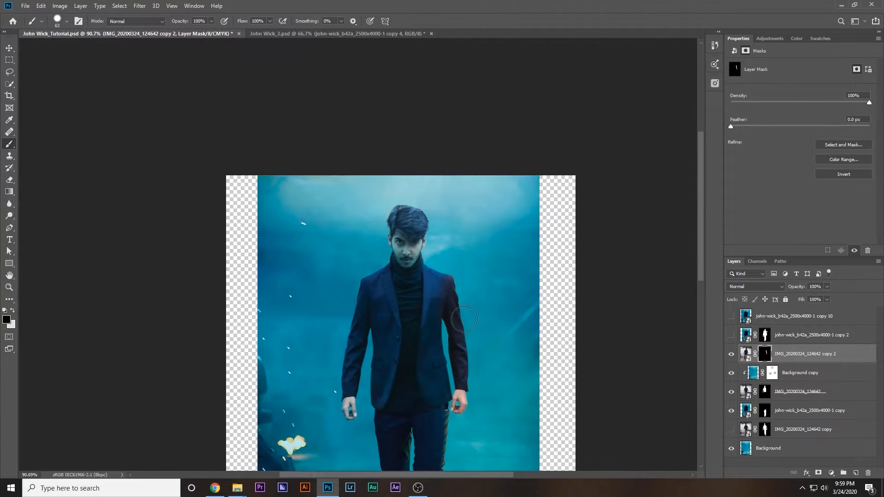
pyautogui.hscroll(2, 464, 319)
pyautogui.scroll(-3, 460, 318)
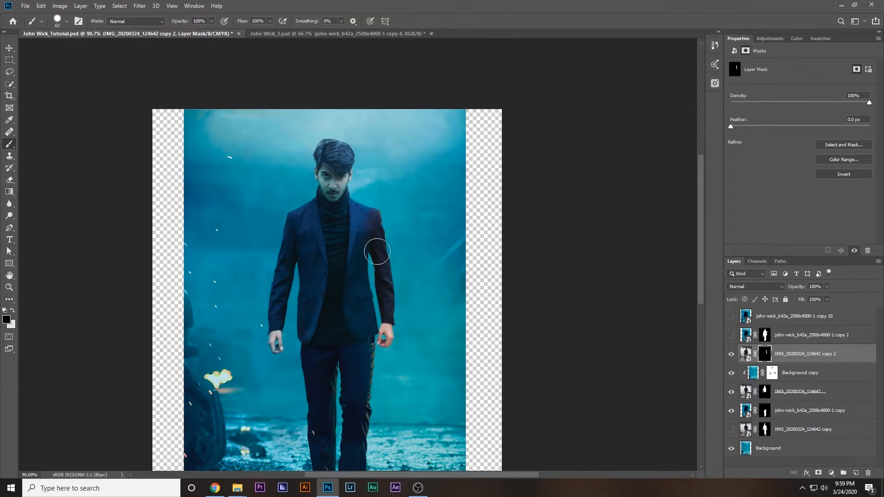
# Duplicate the Background copy overlay above the IMG_20200324_124642 copy 2 layer and clip it to the arm
pyautogui.click(782, 372)
pyautogui.moveTo(785, 372); pyautogui.dragTo(774, 360)
pyautogui.keyDown('alt'); pyautogui.click(778, 359); pyautogui.keyUp('alt')
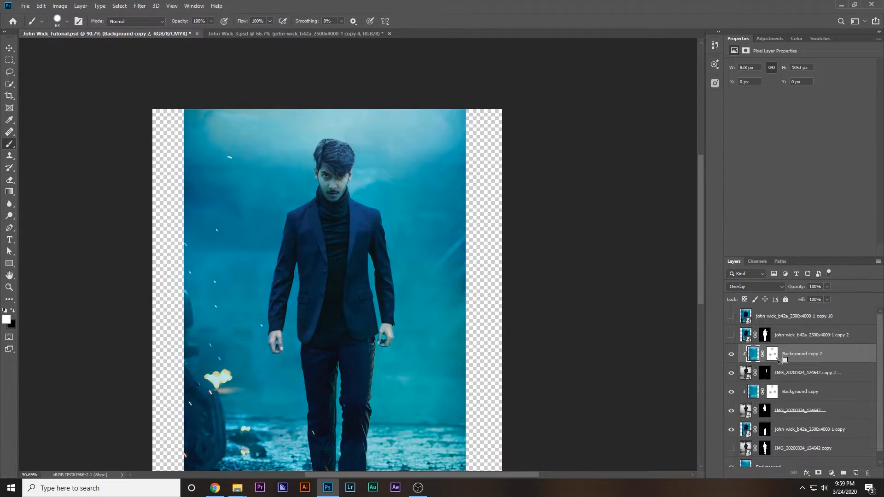
# Compare the man's head and proportions with the original poster by showing and hiding the john-wick_b42a_2500x4000-1 copy 10 layer
pyautogui.scroll(-3, 381, 351)
pyautogui.scroll(3, 382, 350)
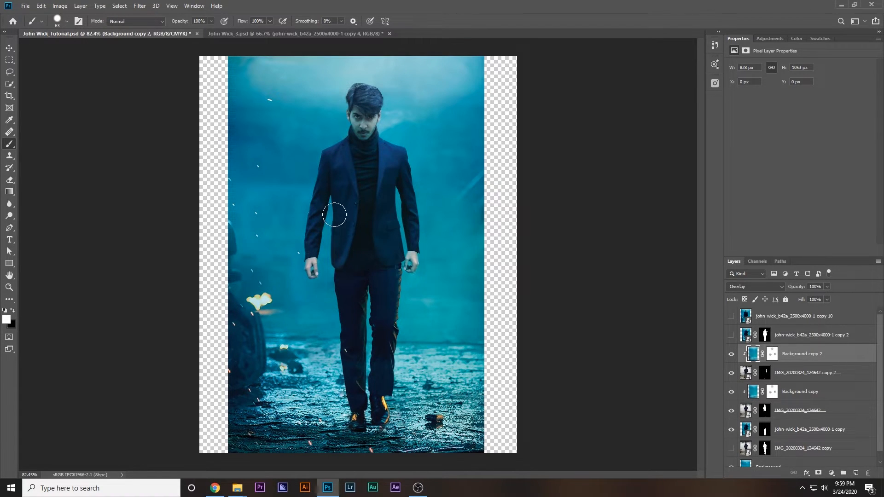
pyautogui.moveTo(364, 99)
pyautogui.mouseDown()
pyautogui.moveTo(366, 115)
pyautogui.moveTo(393, 116)
pyautogui.moveTo(375, 121)
pyautogui.moveTo(368, 140)
pyautogui.mouseUp()
pyautogui.click(732, 316)
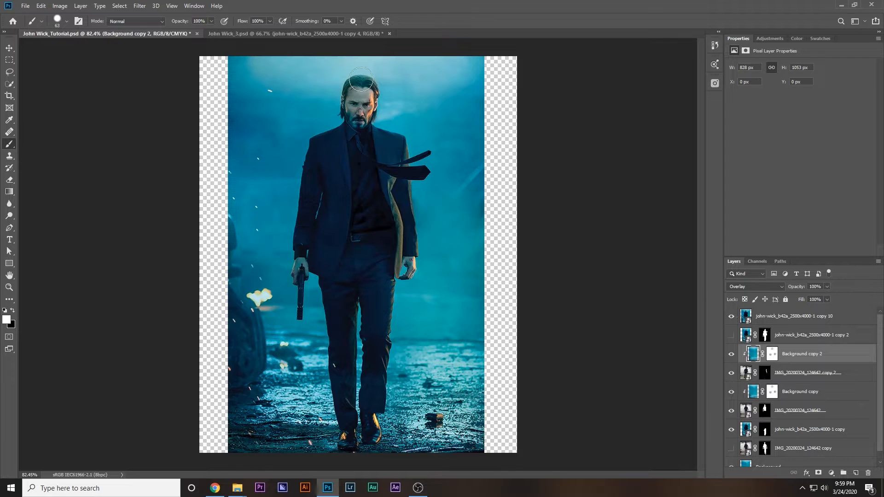
pyautogui.click(732, 315)
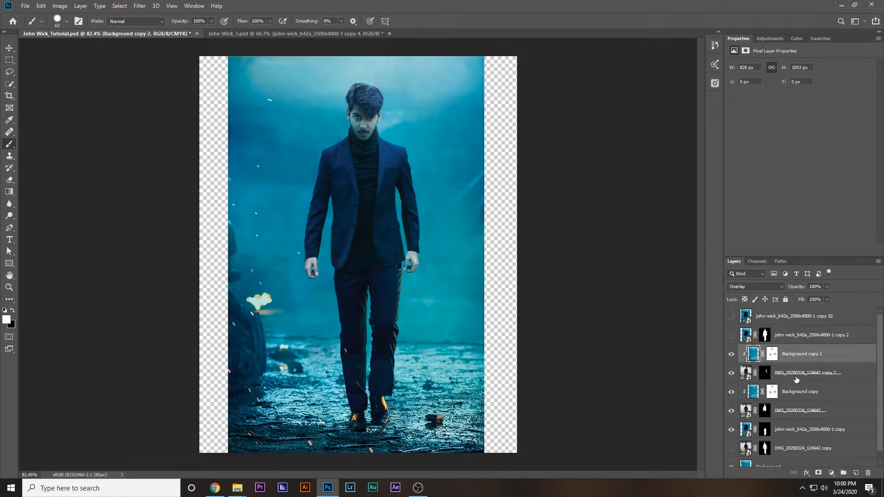
# Duplicate the IMG_20200324_124642 layer above Background copy 2 and target the duplicate's mask with black as the paint colour
pyautogui.moveTo(784, 421); pyautogui.dragTo(777, 353)
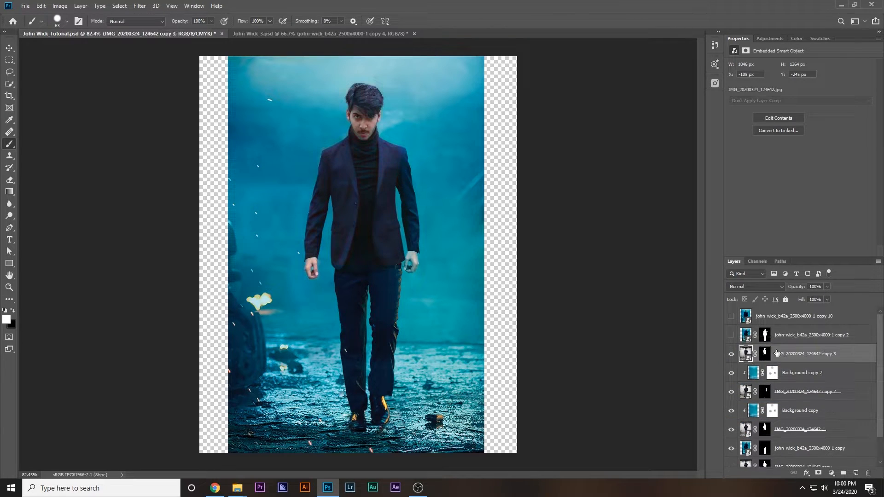
pyautogui.click(764, 354)
pyautogui.press('d')
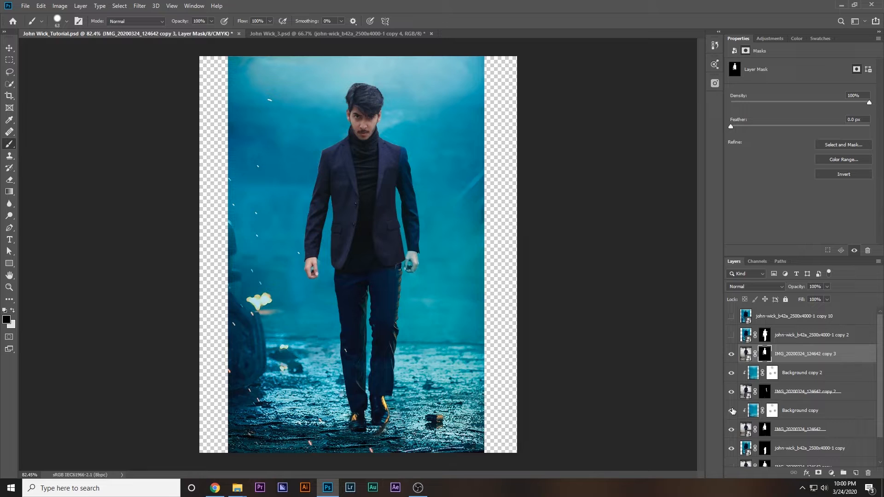
# With the original photo layer hidden, mask out everything below the neck on the copy 3 mask using a 328 px black brush
pyautogui.rightClick(401, 282)
pyautogui.moveTo(360, 280)
pyautogui.mouseDown()
pyautogui.moveTo(410, 276)
pyautogui.moveTo(295, 207)
pyautogui.moveTo(417, 237)
pyautogui.moveTo(335, 168)
pyautogui.mouseUp()
pyautogui.keyDown('alt'); pyautogui.scroll(3, 357, 184); pyautogui.keyUp('alt')
pyautogui.scroll(2, 357, 184)
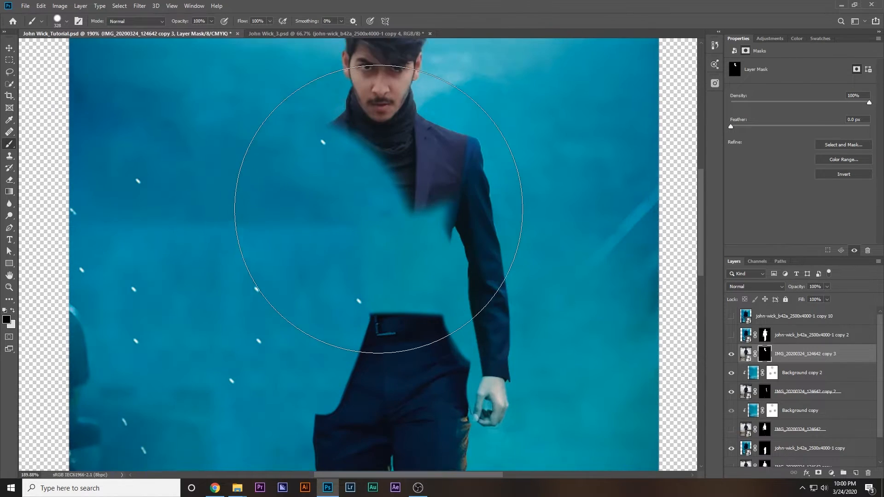
pyautogui.moveTo(399, 237)
pyautogui.mouseDown()
pyautogui.moveTo(541, 325)
pyautogui.moveTo(409, 368)
pyautogui.moveTo(329, 368)
pyautogui.moveTo(275, 326)
pyautogui.moveTo(321, 352)
pyautogui.moveTo(423, 371)
pyautogui.moveTo(503, 336)
pyautogui.moveTo(517, 312)
pyautogui.moveTo(418, 365)
pyautogui.moveTo(300, 355)
pyautogui.moveTo(263, 317)
pyautogui.moveTo(525, 409)
pyautogui.mouseUp()
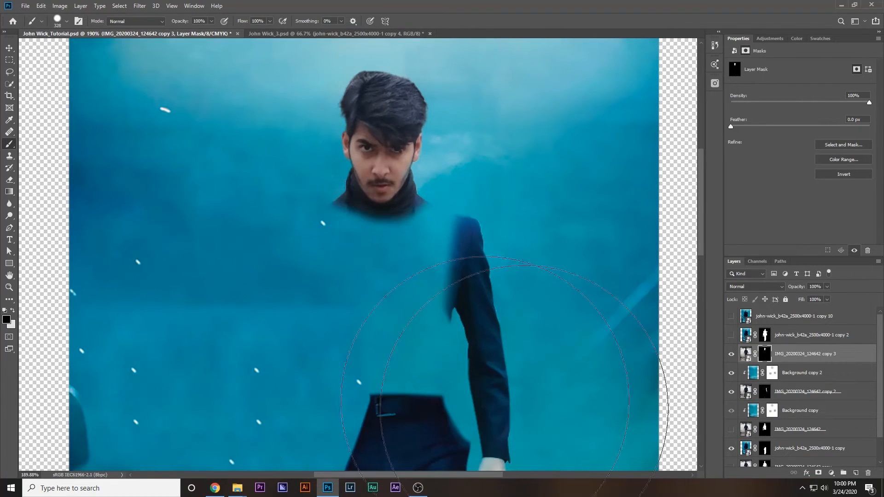
# Hide the copy 3 layer, show the original IMG_20200324_124642 layer, and paint its head out of the mask with a 64 px black brush
pyautogui.click(731, 354)
pyautogui.click(730, 429)
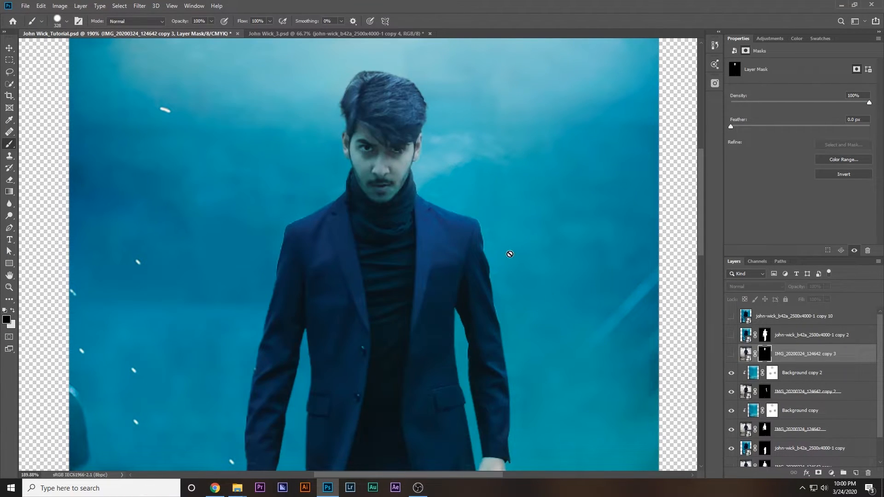
pyautogui.moveTo(429, 204)
pyautogui.mouseDown()
pyautogui.moveTo(338, 214)
pyautogui.moveTo(337, 181)
pyautogui.mouseUp()
pyautogui.click(764, 428)
pyautogui.moveTo(368, 133)
pyautogui.mouseDown()
pyautogui.moveTo(372, 110)
pyautogui.moveTo(392, 128)
pyautogui.moveTo(443, 108)
pyautogui.moveTo(377, 97)
pyautogui.moveTo(382, 173)
pyautogui.mouseUp()
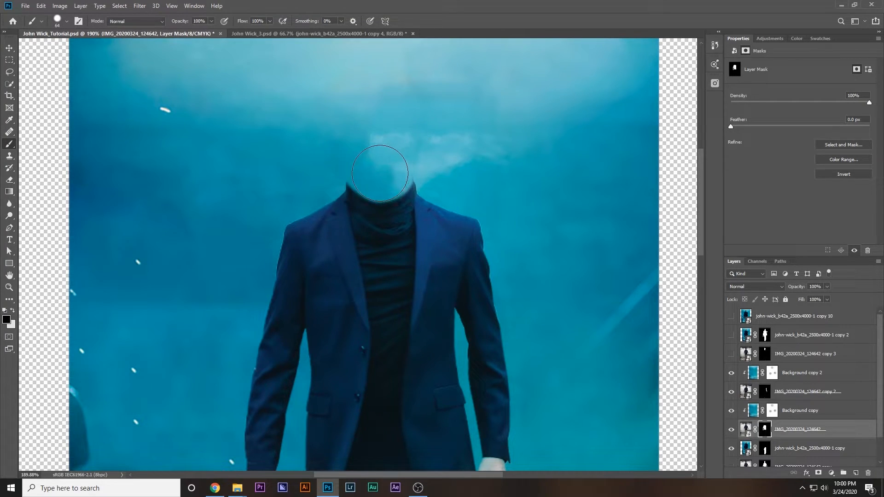
# Show the IMG_20200324_124642 copy 3 layer and scale it down proportionally to 1006 × 1311 px, aligning the smaller head with the neck
pyautogui.click(731, 354)
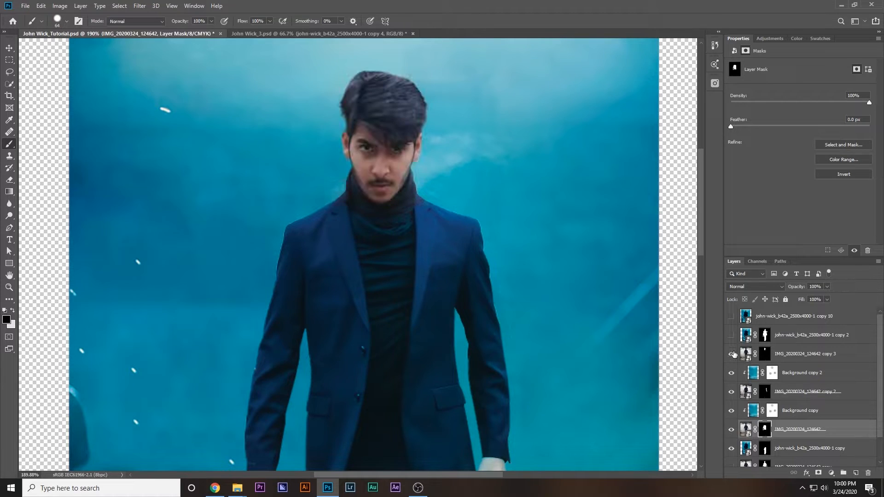
pyautogui.click(803, 360)
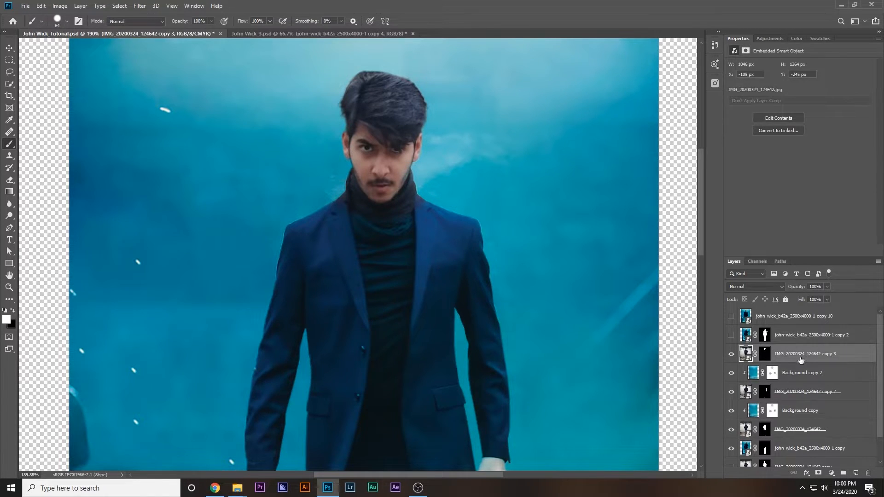
pyautogui.hotkey('ctrl', 't')
pyautogui.hotkey('ctrl', '-')
pyautogui.hotkey('ctrl', '-')
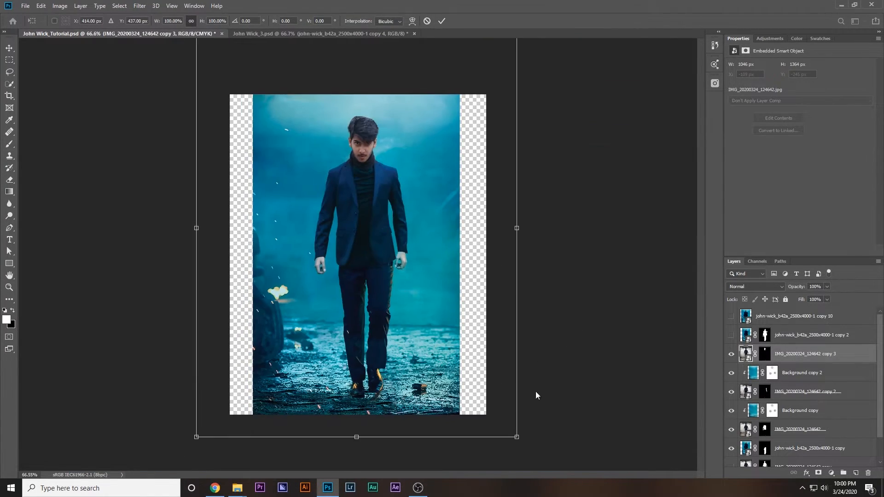
pyautogui.moveTo(517, 435); pyautogui.dragTo(508, 425)
pyautogui.press('Up')
pyautogui.press('Up')
pyautogui.press('Up')
pyautogui.press('Up')
pyautogui.press('Up')
pyautogui.press('Up')
pyautogui.press('Up')
pyautogui.press('Up')
pyautogui.press('Up')
pyautogui.press('Up')
pyautogui.press('Up')
pyautogui.press('Up')
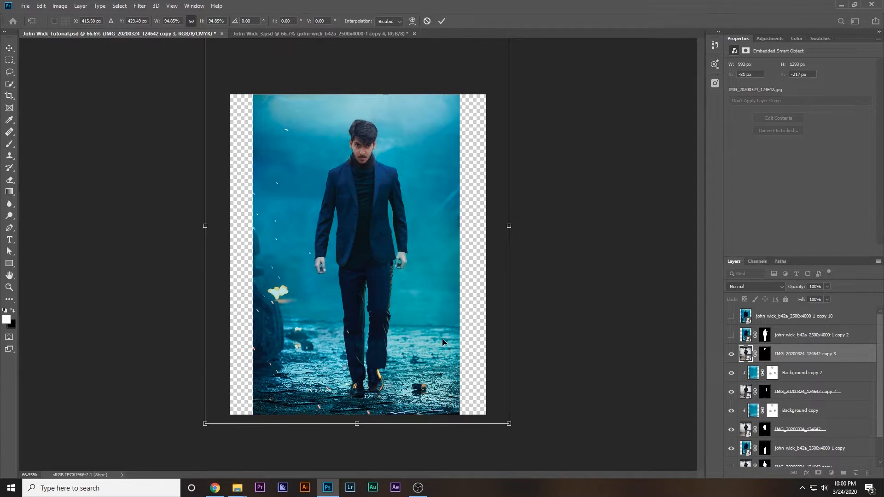
pyautogui.moveTo(509, 423); pyautogui.dragTo(512, 429)
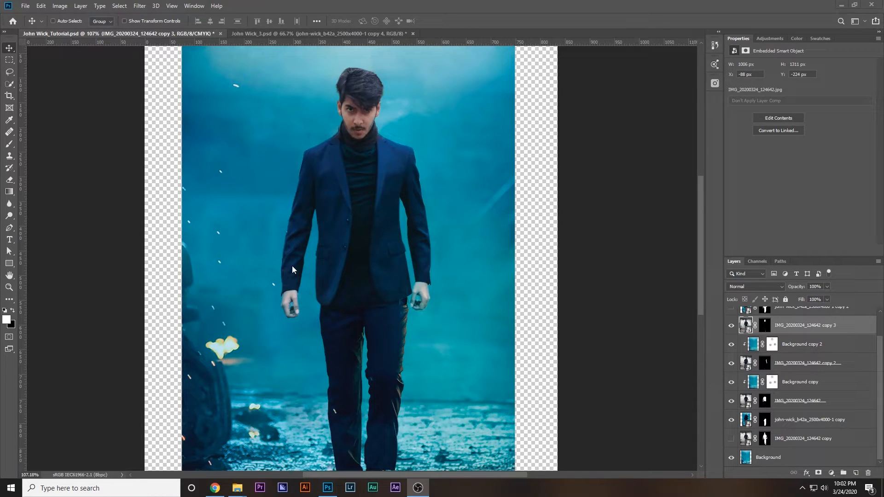
# Duplicate Background copy 2 with its mask directly above IMG_20200324_124642 copy 3 and clip the duplicate to that head layer
pyautogui.moveTo(792, 346); pyautogui.dragTo(788, 331)
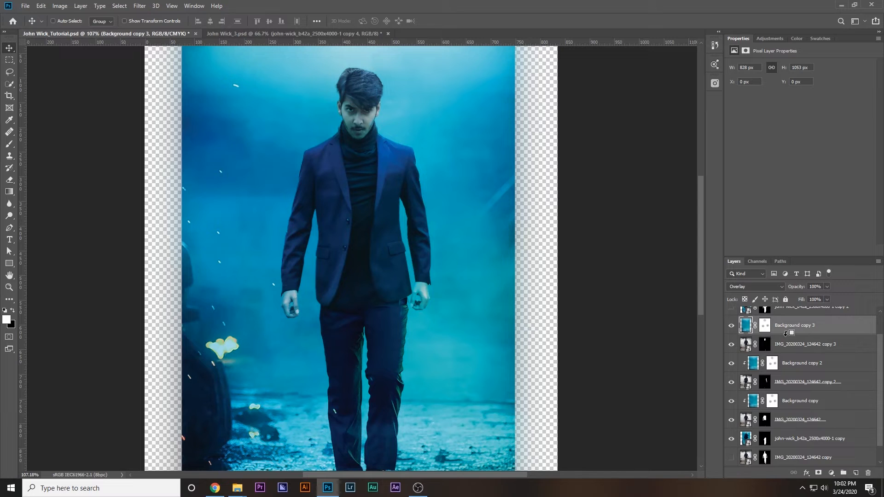
pyautogui.keyDown('alt'); pyautogui.click(749, 333); pyautogui.keyUp('alt')
pyautogui.scroll(-4, 351, 253)
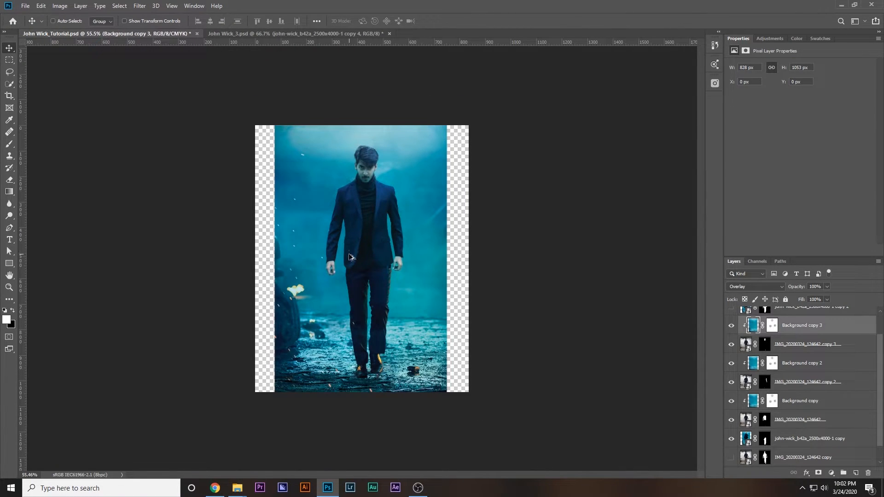
pyautogui.scroll(3, 351, 257)
pyautogui.scroll(12, 390, 141)
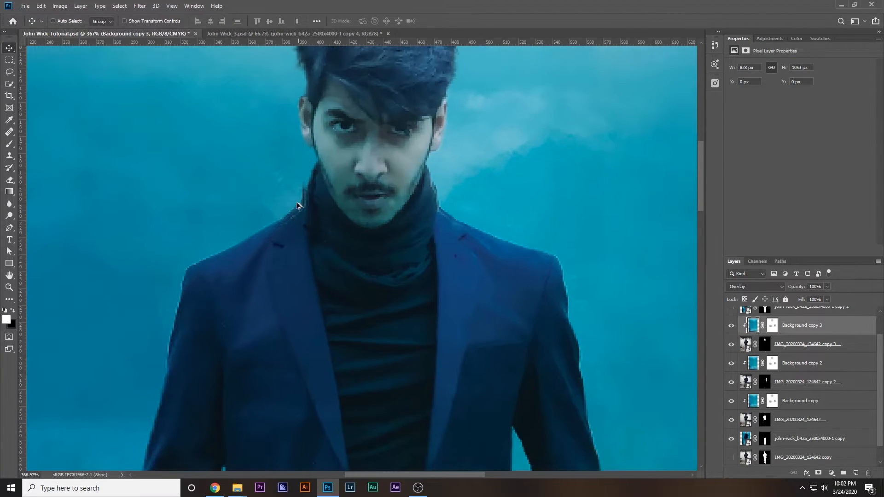
# On the IMG_20200324_124642 copy 3 mask, paint out the stray collar edge beside the neck with a 24 px black brush
pyautogui.click(764, 344)
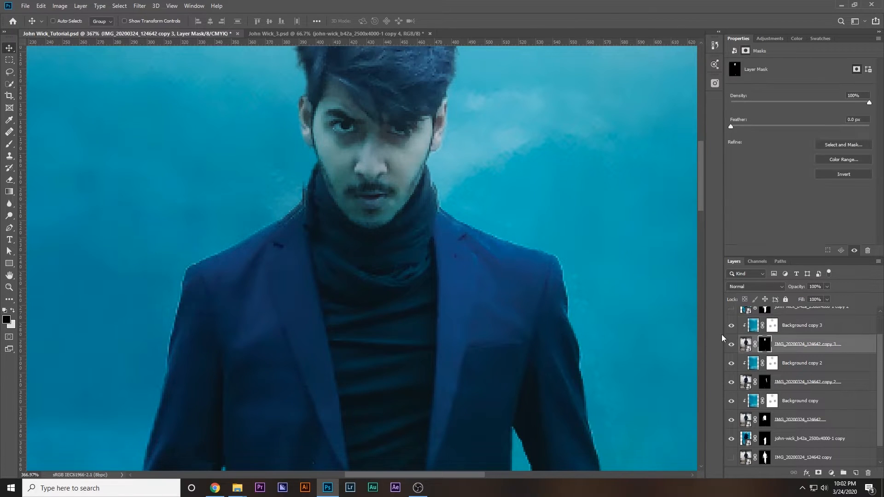
pyautogui.scroll(2, 798, 337)
pyautogui.hotkey('alt', 'shift', '[')
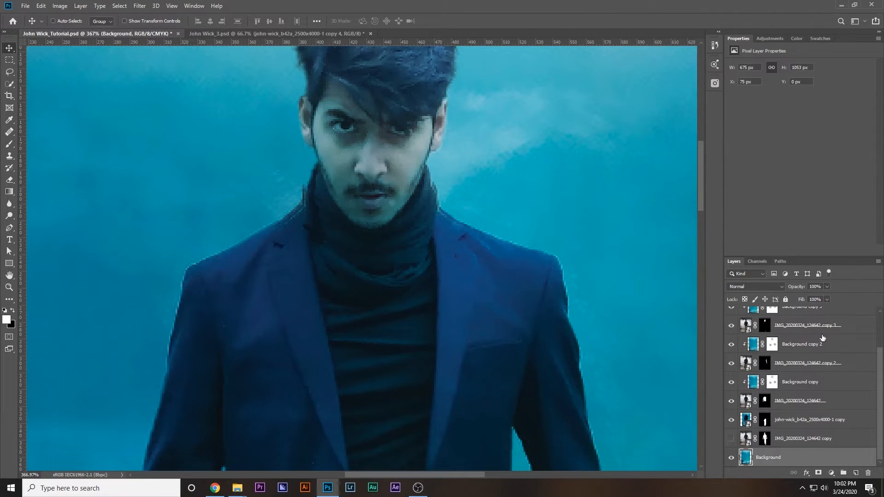
pyautogui.scroll(3, 767, 354)
pyautogui.click(787, 358)
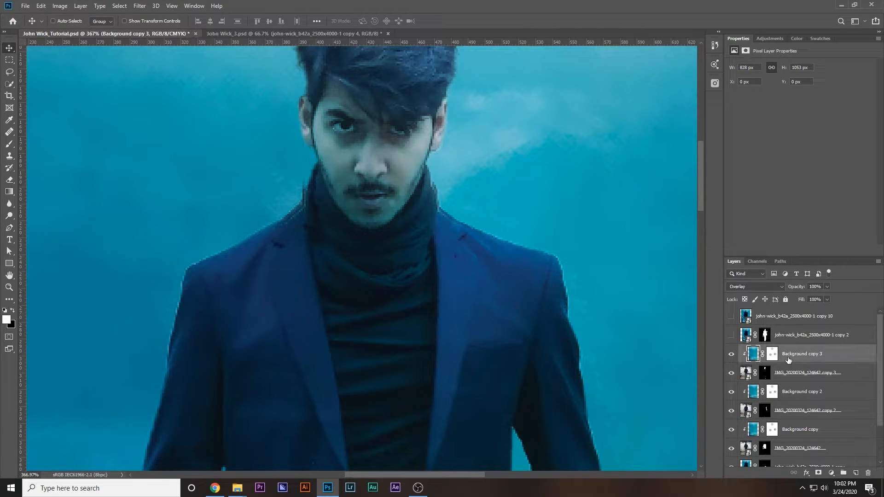
pyautogui.click(762, 372)
pyautogui.press('b')
pyautogui.press('x')
pyautogui.moveTo(272, 219); pyautogui.dragTo(238, 223)
pyautogui.click(289, 188)
pyautogui.moveTo(297, 181); pyautogui.dragTo(296, 184)
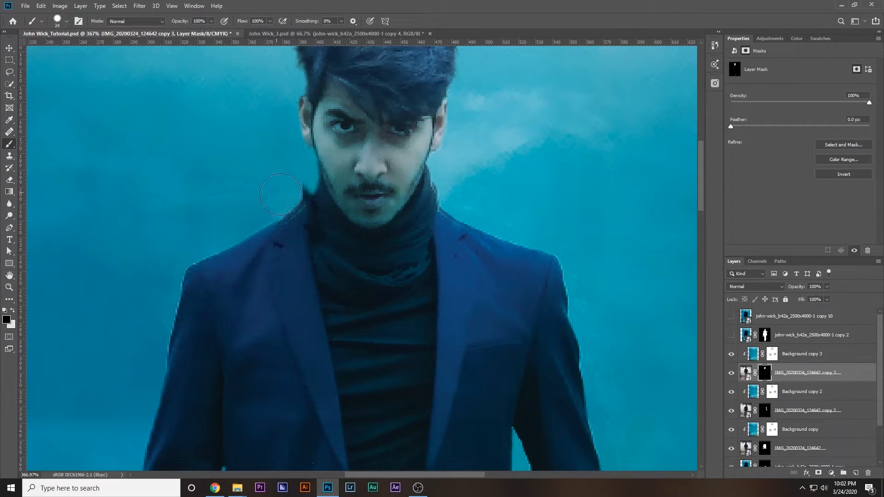
# Paint out the leftover collar edges on both sides of the neck on the original IMG_20200324_124642 mask with a 24 px black brush
pyautogui.scroll(-1, 816, 389)
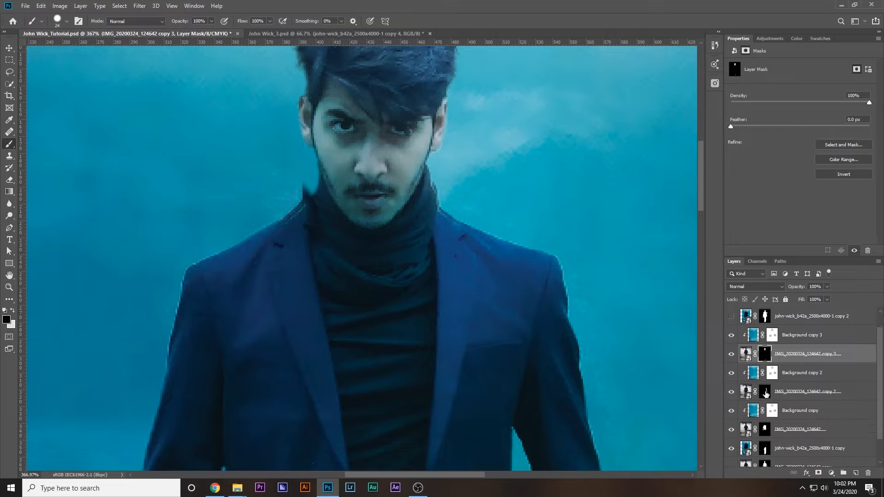
pyautogui.click(765, 431)
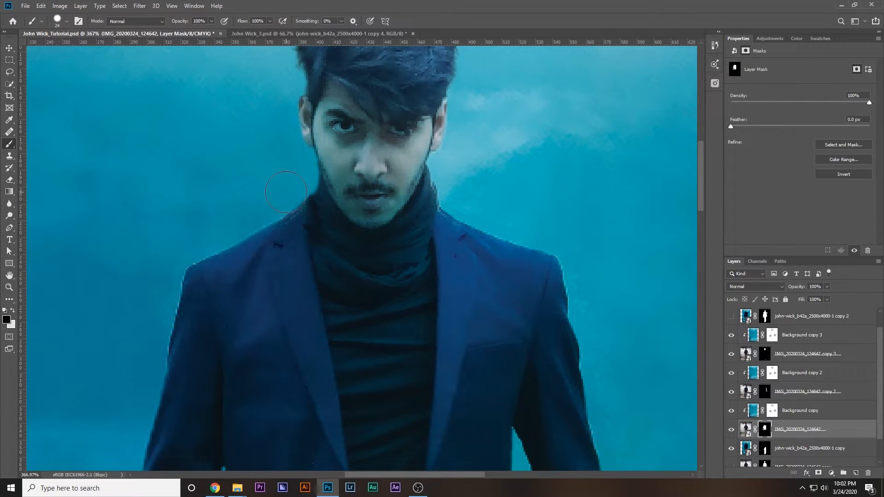
pyautogui.moveTo(454, 179)
pyautogui.mouseDown()
pyautogui.moveTo(447, 175)
pyautogui.moveTo(450, 182)
pyautogui.mouseUp()
# Paint the Background copy 3 mask in black at 14% flow, using a 71 px brush size over the hand
pyautogui.hotkey('ctrl', '0')
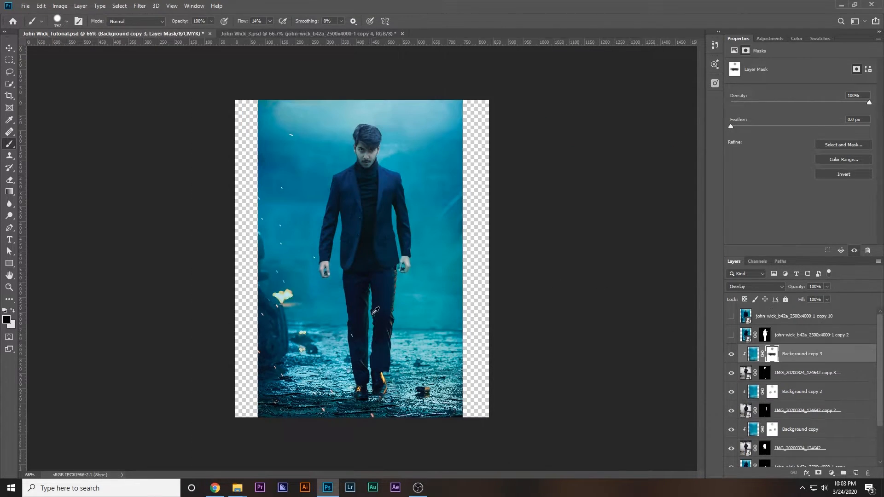
pyautogui.scroll(5, 375, 311)
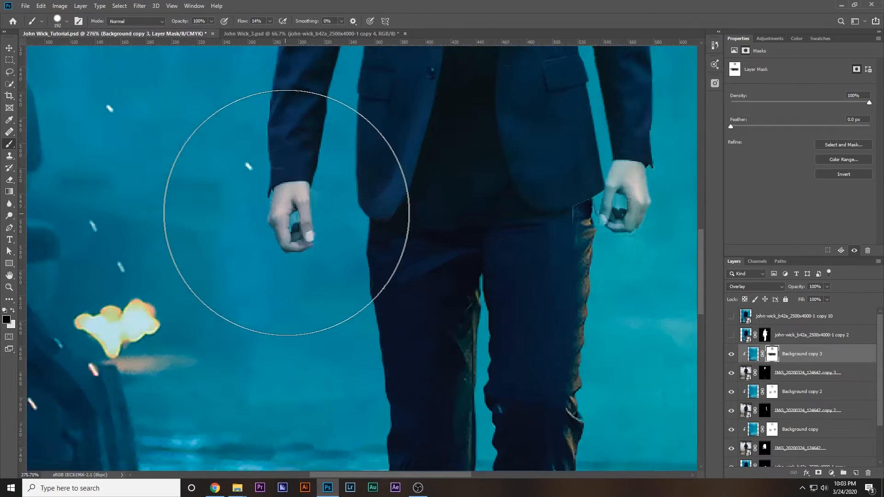
pyautogui.moveTo(305, 252)
pyautogui.mouseDown()
pyautogui.moveTo(300, 261)
pyautogui.moveTo(309, 229)
pyautogui.mouseUp()
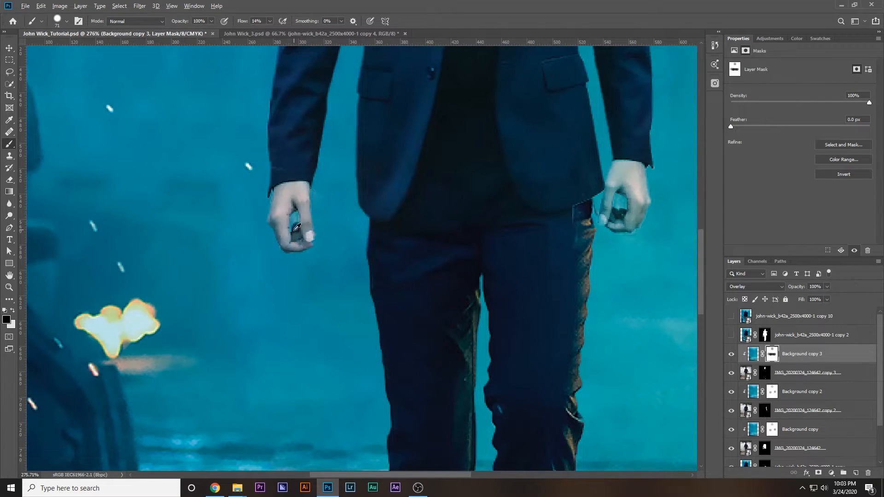
pyautogui.scroll(-5, 289, 231)
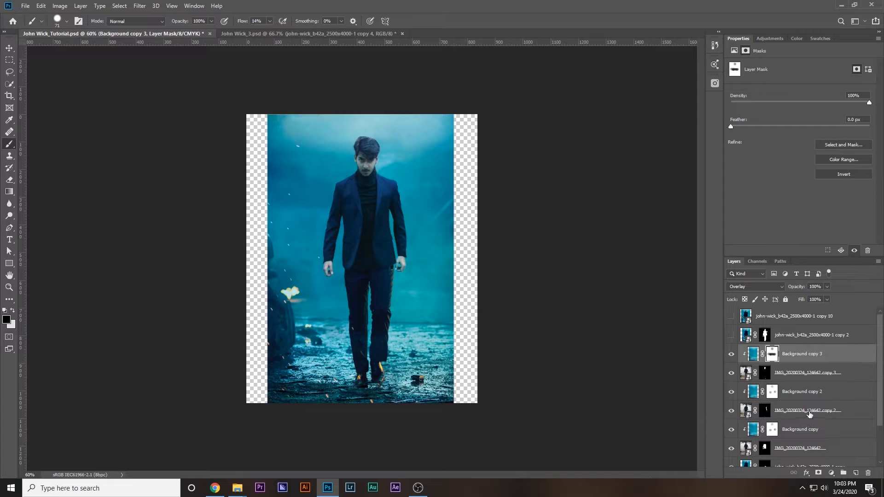
pyautogui.scroll(-3, 779, 428)
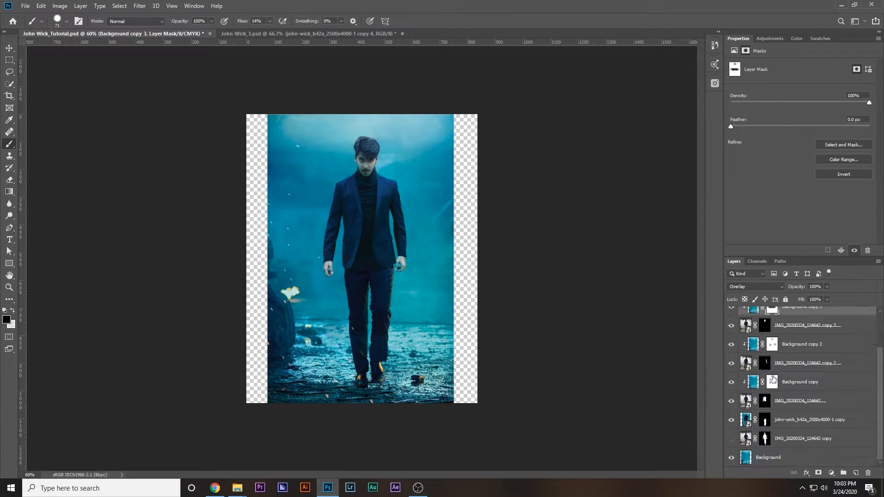
pyautogui.scroll(3, 754, 374)
# Duplicate the john-wick_b42a_2500x4000-1 copy 2 layer, keeping the duplicate hidden above it, and show copy 2
pyautogui.click(733, 334)
pyautogui.click(733, 334)
pyautogui.moveTo(781, 339)
pyautogui.mouseDown()
pyautogui.moveTo(787, 330)
pyautogui.moveTo(778, 326)
pyautogui.mouseUp()
pyautogui.click(731, 353)
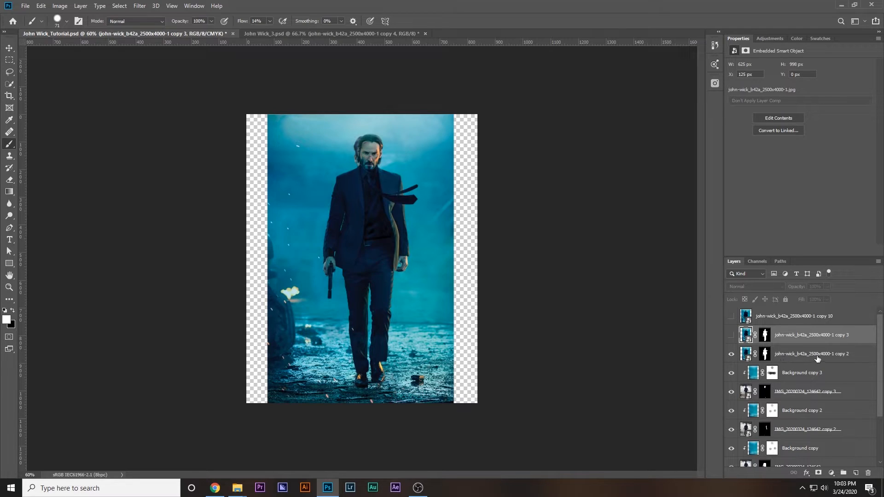
# On the john-wick_b42a_2500x4000-1 copy 2 mask, paint out John Wick's head and body with a 214 px black brush
pyautogui.click(765, 354)
pyautogui.moveTo(349, 245); pyautogui.dragTo(372, 240)
pyautogui.click(356, 145)
pyautogui.moveTo(269, 21); pyautogui.dragTo(393, 40)
pyautogui.moveTo(336, 171)
pyautogui.mouseDown()
pyautogui.moveTo(380, 157)
pyautogui.moveTo(314, 205)
pyautogui.moveTo(367, 220)
pyautogui.moveTo(374, 249)
pyautogui.mouseUp()
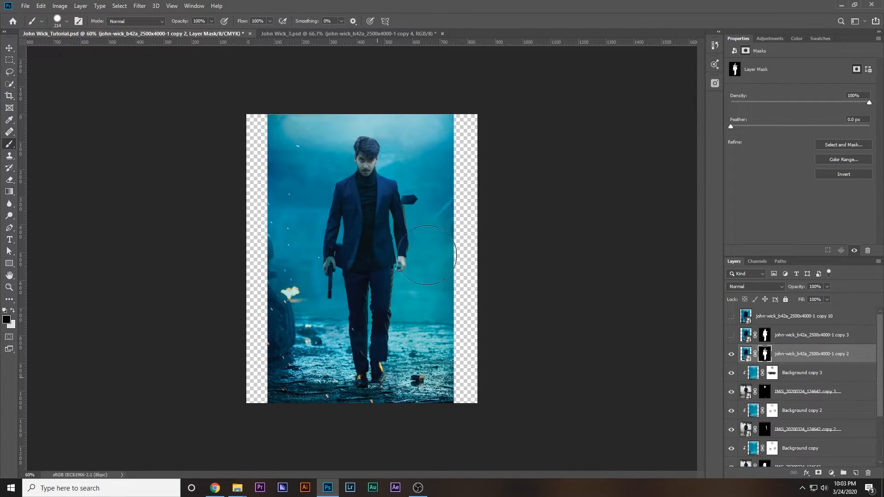
# Paint out the remaining tie and jacket pieces around the gun hand on the copy 2 mask with 52 px and 14 px black brushes
pyautogui.scroll(5, 337, 262)
pyautogui.click(411, 174)
pyautogui.moveTo(410, 209)
pyautogui.mouseDown()
pyautogui.moveTo(349, 213)
pyautogui.moveTo(337, 236)
pyautogui.mouseUp()
pyautogui.moveTo(332, 267)
pyautogui.mouseDown()
pyautogui.moveTo(339, 236)
pyautogui.moveTo(309, 168)
pyautogui.mouseUp()
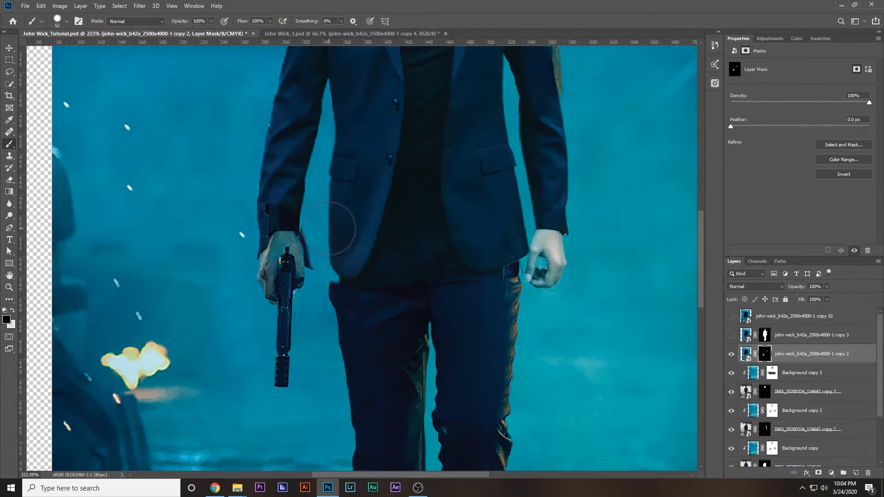
pyautogui.scroll(3, 296, 242)
pyautogui.moveTo(331, 242)
pyautogui.mouseDown()
pyautogui.moveTo(291, 239)
pyautogui.moveTo(331, 257)
pyautogui.moveTo(340, 287)
pyautogui.mouseUp()
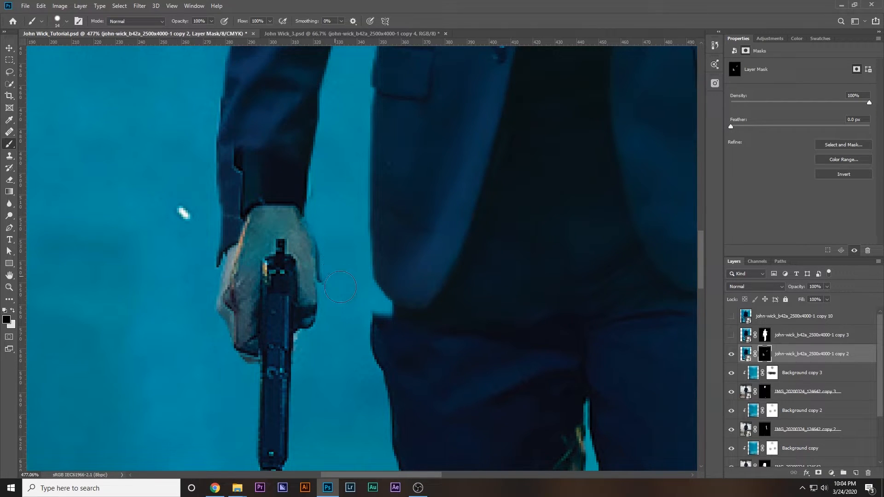
pyautogui.moveTo(330, 232); pyautogui.dragTo(320, 150)
pyautogui.keyDown('alt'); pyautogui.scroll(-3, 306, 271); pyautogui.keyUp('alt')
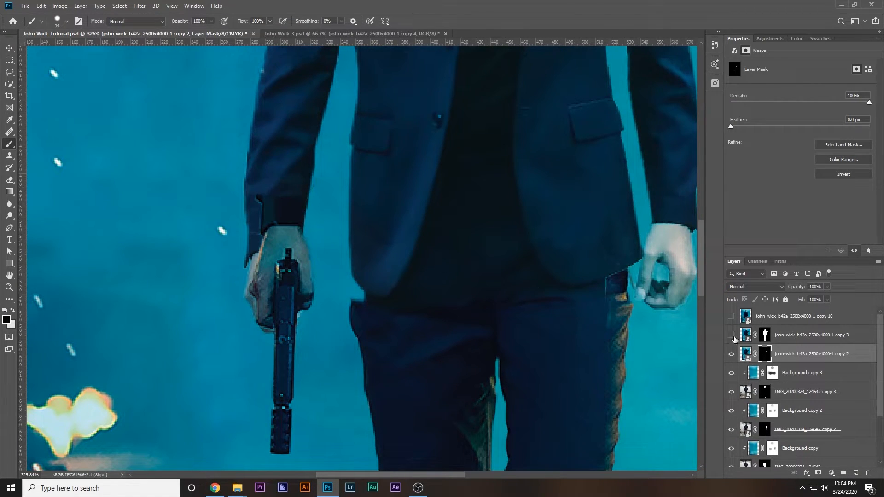
# Move the masked gun hand down to the end of the man's sleeve, and hide the john-wick_b42a_2500x4000-1 copy 2 layer
pyautogui.press('v')
pyautogui.moveTo(289, 257); pyautogui.dragTo(278, 294)
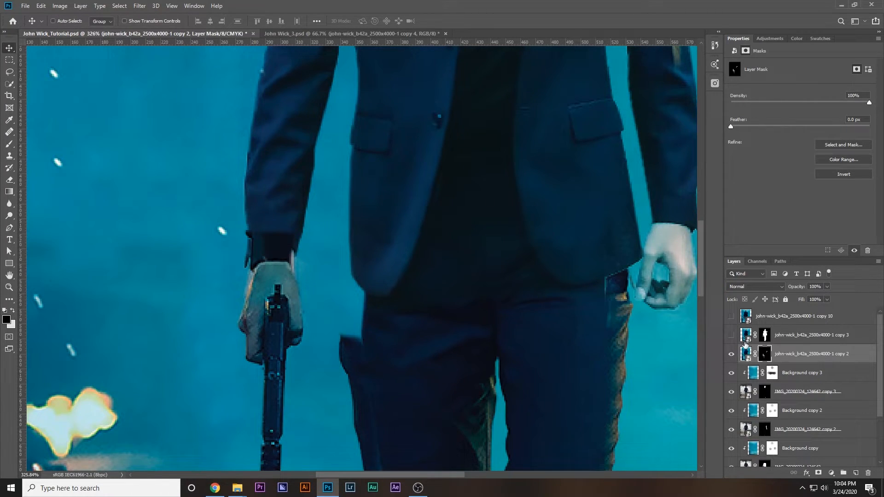
pyautogui.click(731, 354)
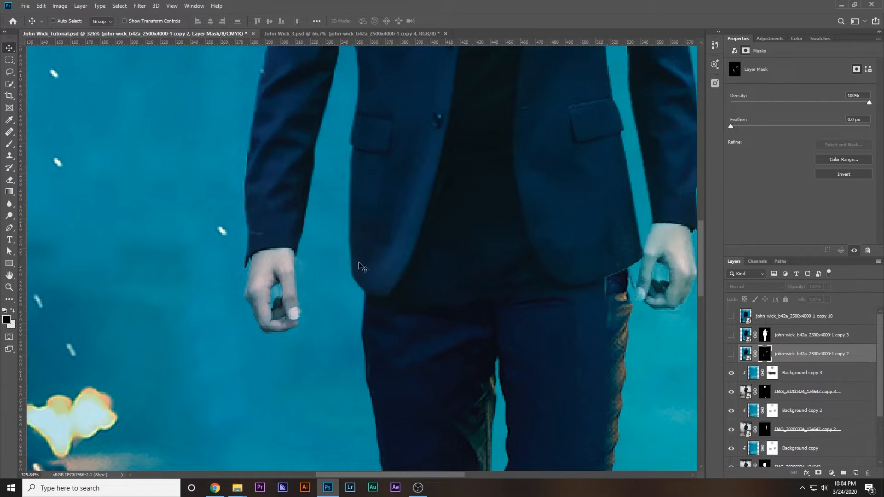
# Paint the man's own hand out of the IMG_20200324_124642 mask with a 45 px black brush, and show the gun hand layer
pyautogui.scroll(-3, 826, 373)
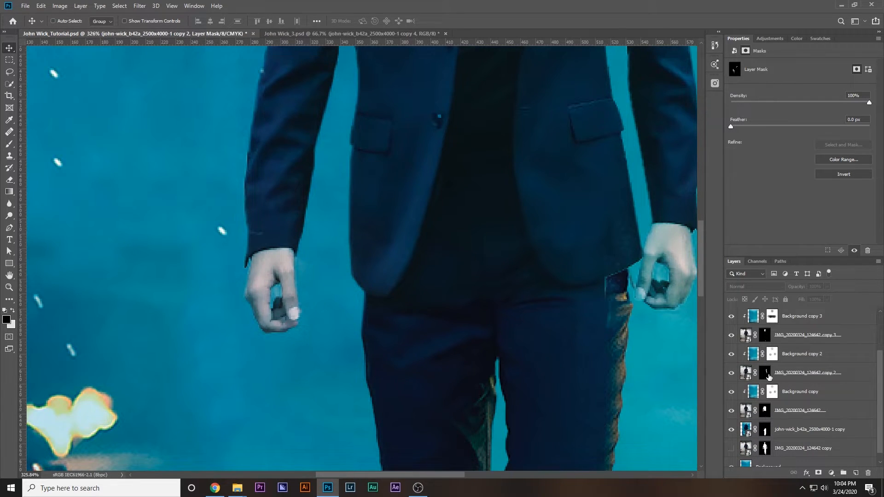
pyautogui.click(764, 411)
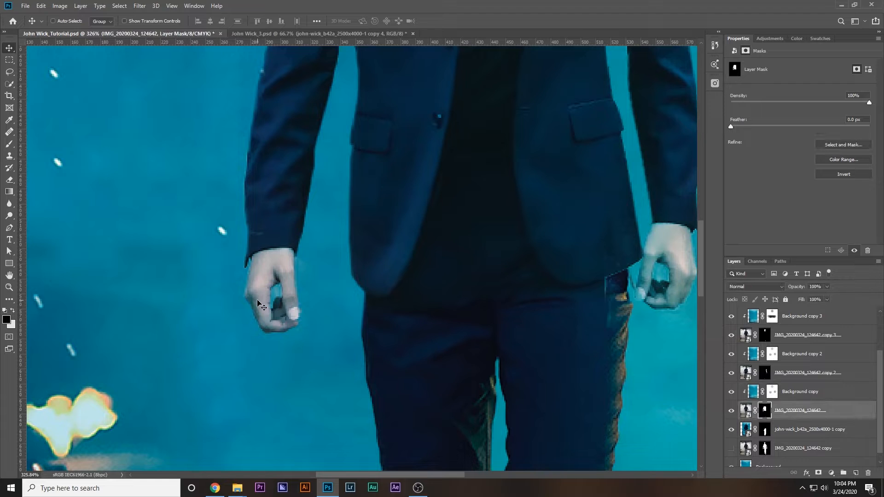
pyautogui.press('b')
pyautogui.moveTo(269, 306)
pyautogui.mouseDown()
pyautogui.moveTo(276, 292)
pyautogui.moveTo(281, 330)
pyautogui.mouseUp()
pyautogui.moveTo(276, 287); pyautogui.dragTo(278, 281)
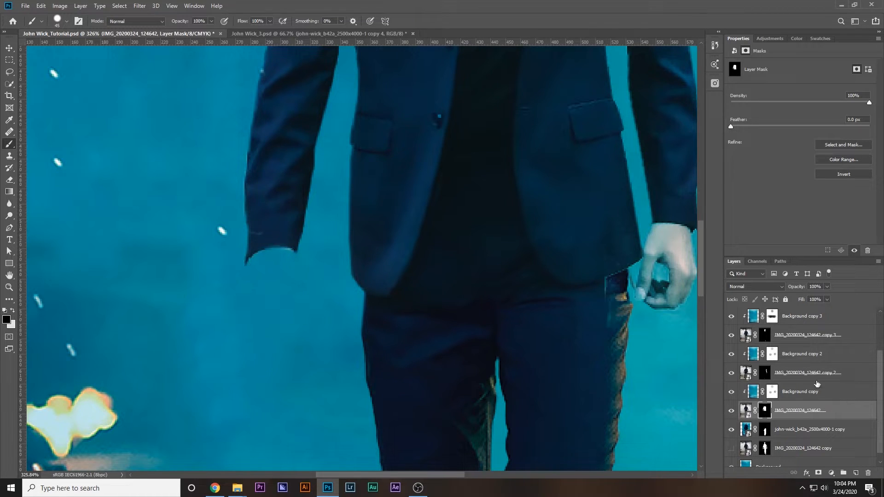
pyautogui.scroll(3, 744, 381)
pyautogui.click(730, 354)
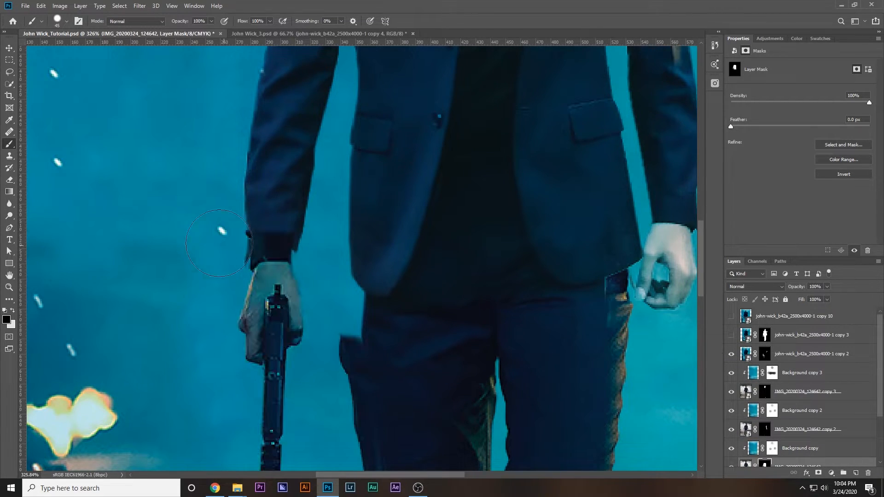
# Reposition the gun hand on john-wick_b42a_2500x4000-1 copy 2 so its wrist lines up with the sleeve opening
pyautogui.hotkey('alt', 'v')
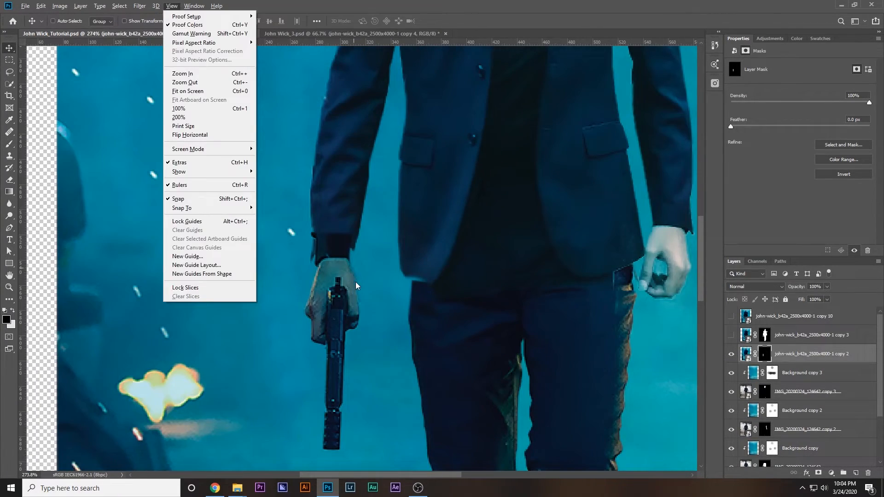
pyautogui.moveTo(337, 289); pyautogui.dragTo(336, 279)
pyautogui.scroll(-1, 509, 333)
pyautogui.scroll(7, 362, 271)
pyautogui.scroll(-1, 300, 225)
pyautogui.moveTo(298, 222); pyautogui.dragTo(300, 243)
pyautogui.scroll(-8, 328, 300)
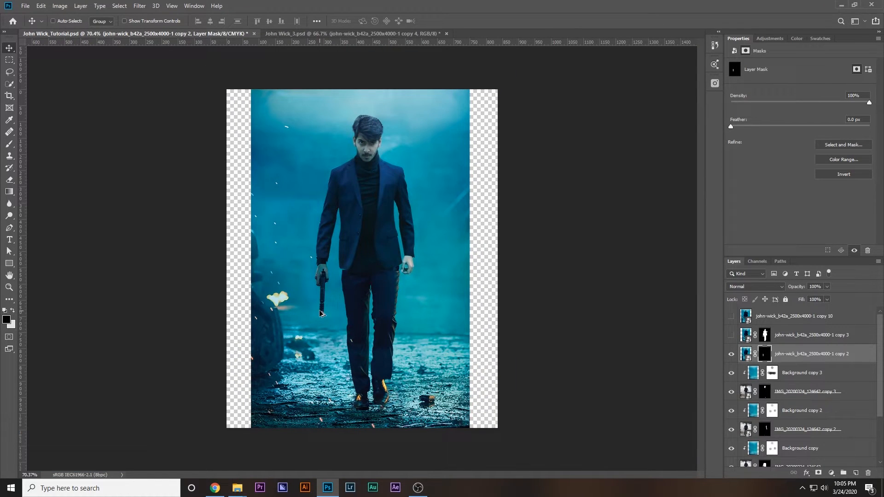
pyautogui.scroll(9, 320, 313)
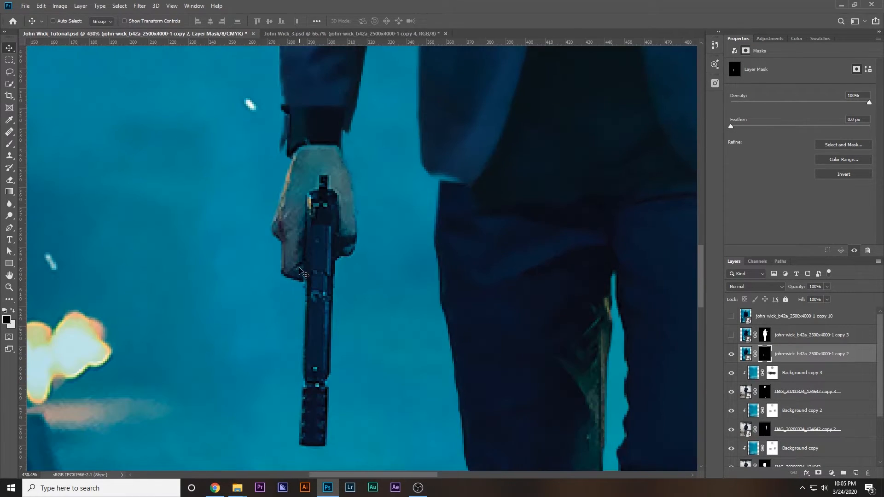
pyautogui.moveTo(321, 272); pyautogui.dragTo(312, 253)
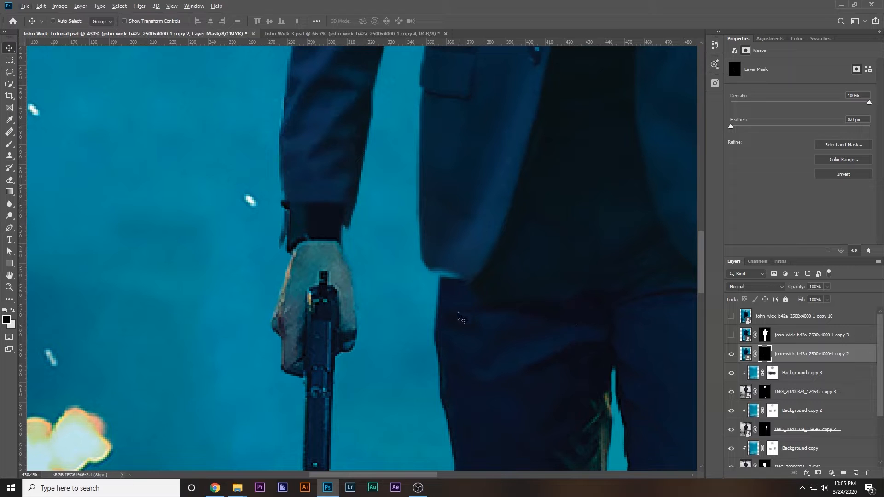
# Trim the protruding dark cuff edges above the gun hand on the copy 2 mask using a 71 px black brush at 100% flow
pyautogui.press('b')
pyautogui.moveTo(310, 251); pyautogui.dragTo(177, 262)
pyautogui.moveTo(242, 237); pyautogui.dragTo(260, 237)
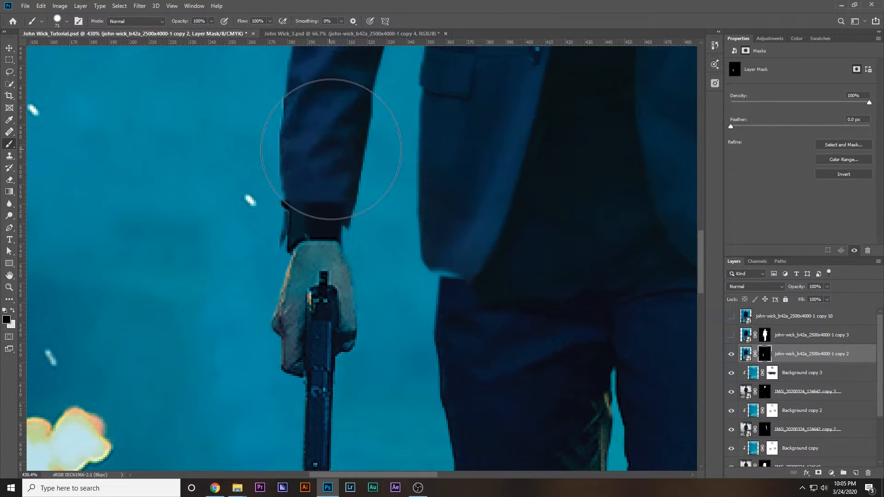
pyautogui.click(270, 21)
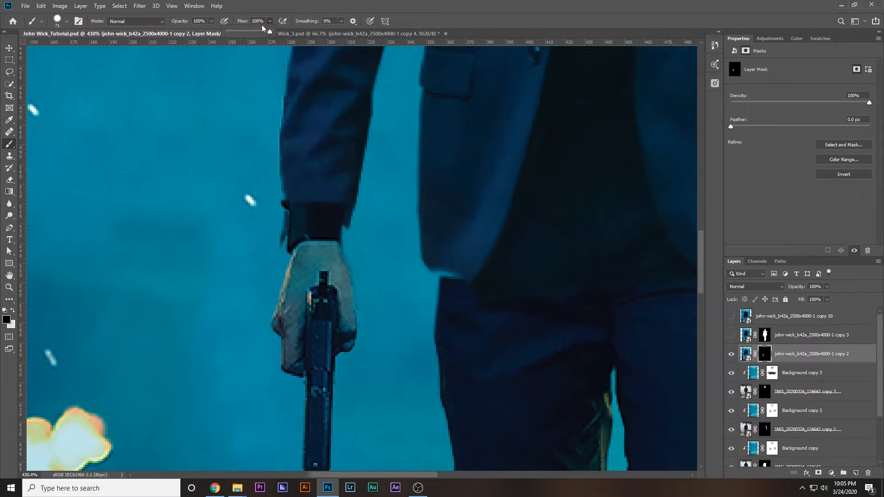
pyautogui.click(311, 155)
pyautogui.moveTo(315, 162); pyautogui.dragTo(260, 180)
pyautogui.moveTo(297, 206)
pyautogui.mouseDown()
pyautogui.moveTo(345, 211)
pyautogui.moveTo(315, 203)
pyautogui.mouseUp()
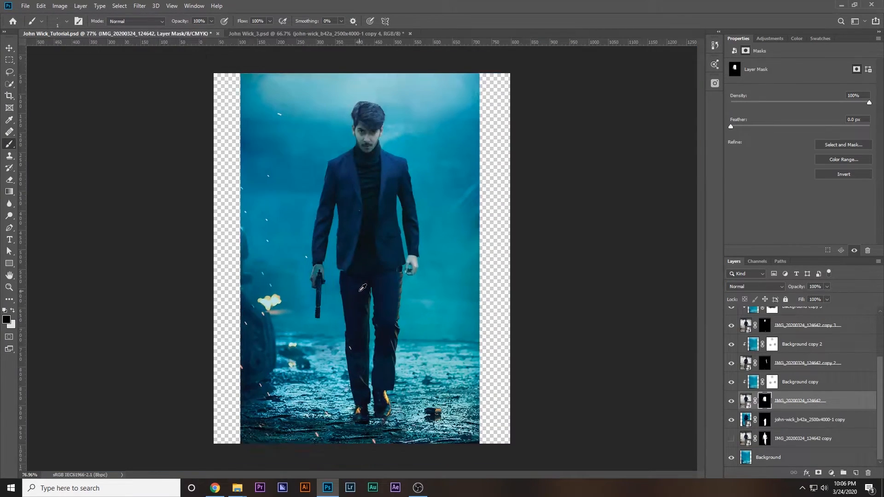
pyautogui.scroll(-1, 362, 288)
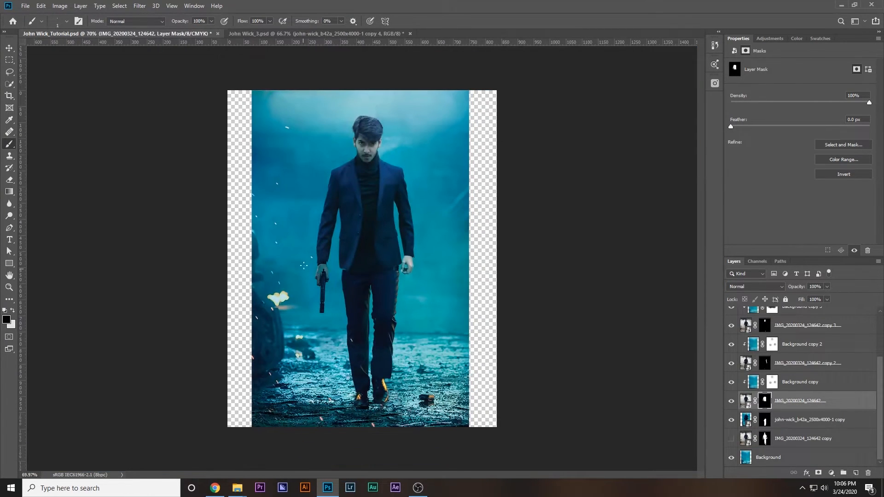
pyautogui.scroll(10, 340, 274)
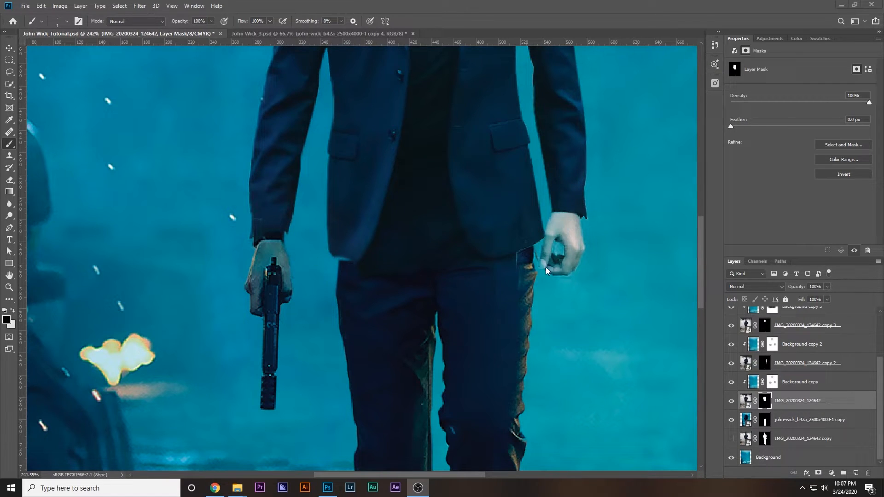
pyautogui.hscroll(3, 575, 223)
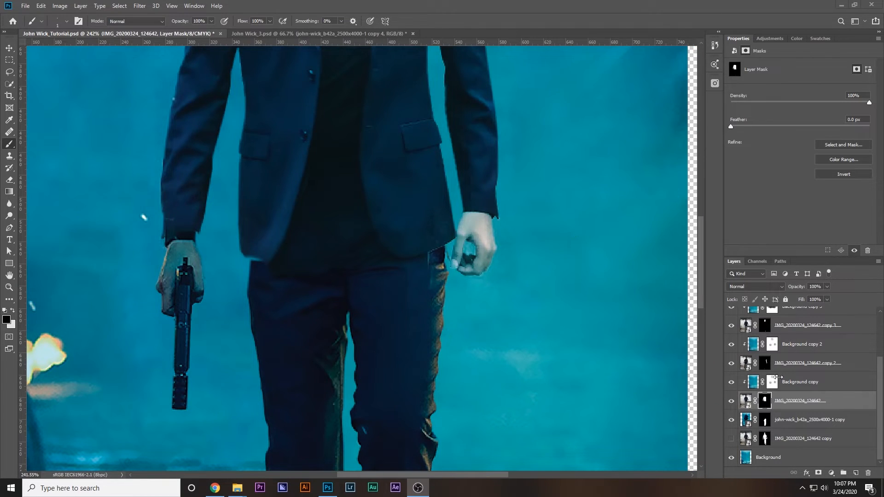
# Duplicate the masked john-wick_b42a_2500x4000-1 copy 3 layer as copy 4 and keep the source layer hidden
pyautogui.scroll(3, 783, 378)
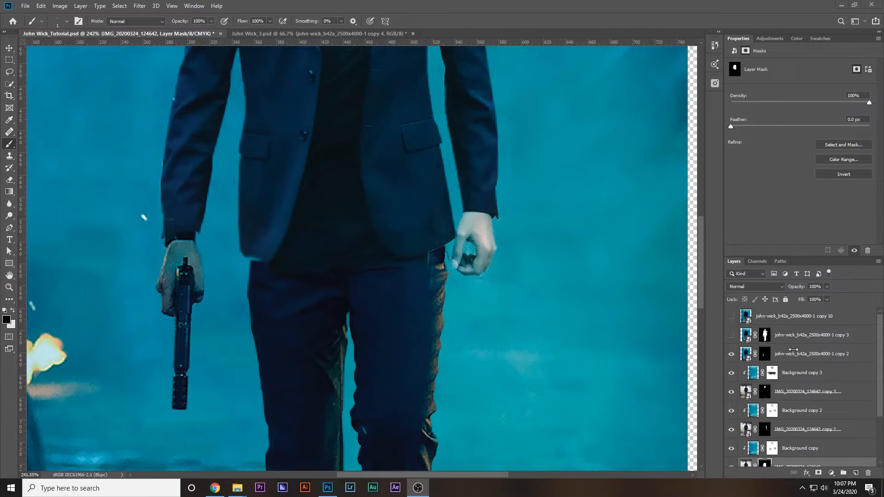
pyautogui.click(726, 329)
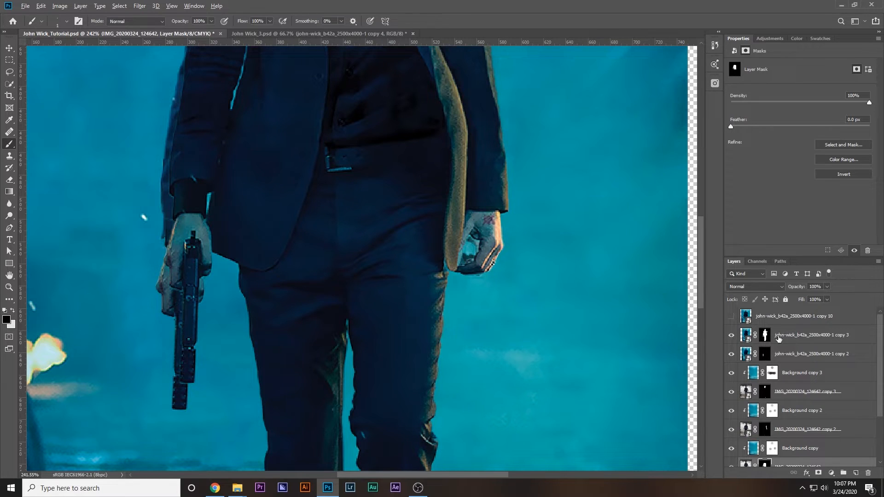
pyautogui.moveTo(789, 339); pyautogui.dragTo(791, 349)
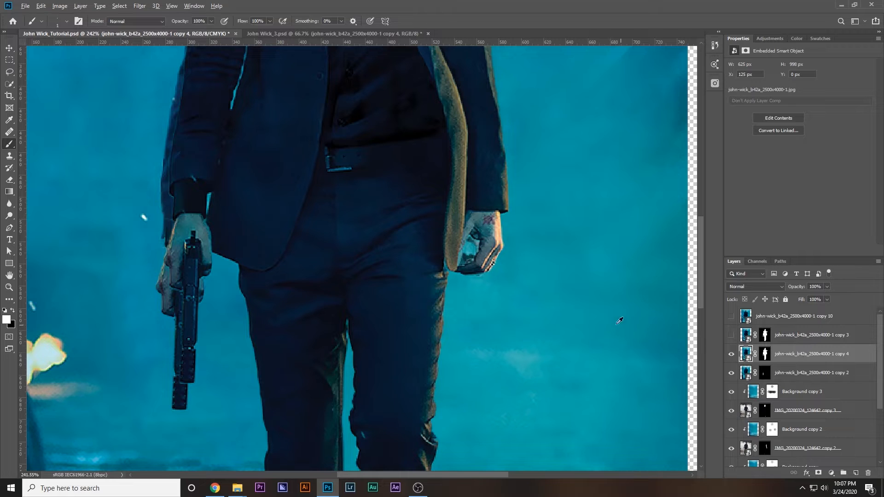
# Paint the poster figure out of the john-wick_b42a_2500x4000-1 copy 4 mask with a large black brush, keeping only the empty hand
pyautogui.hotkey('ctrl', '0')
pyautogui.click(764, 353)
pyautogui.press('x')
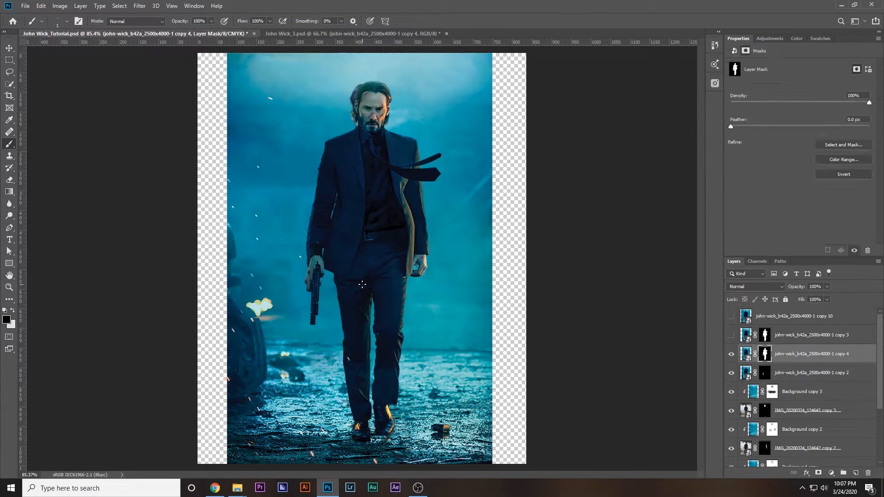
pyautogui.keyDown('alt'); pyautogui.rightClick(329, 283); pyautogui.keyUp('alt')
pyautogui.moveTo(368, 120)
pyautogui.mouseDown()
pyautogui.moveTo(351, 144)
pyautogui.moveTo(396, 128)
pyautogui.moveTo(420, 183)
pyautogui.moveTo(349, 184)
pyautogui.mouseUp()
pyautogui.keyDown('alt'); pyautogui.rightClick(349, 183); pyautogui.keyUp('alt')
pyautogui.moveTo(387, 230); pyautogui.dragTo(393, 258)
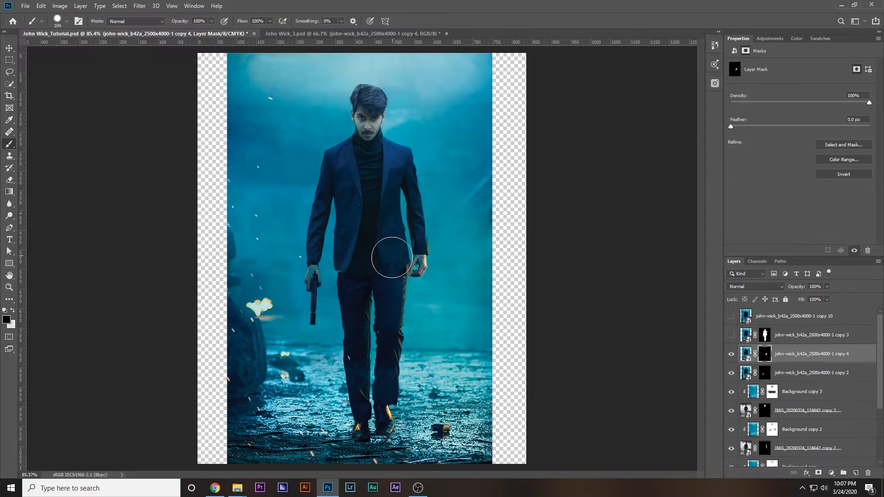
# Clean up the copy 4 mask closely around the empty hand using black brushes down to 10 px
pyautogui.scroll(3, 428, 227)
pyautogui.scroll(4, 434, 225)
pyautogui.scroll(-4, 361, 305)
pyautogui.keyDown('alt'); pyautogui.rightClick(293, 348); pyautogui.keyUp('alt')
pyautogui.moveTo(398, 128); pyautogui.dragTo(416, 142)
pyautogui.moveTo(330, 230); pyautogui.dragTo(331, 250)
pyautogui.scroll(2, 332, 249)
pyautogui.scroll(8, 334, 290)
pyautogui.keyDown('alt'); pyautogui.rightClick(349, 276); pyautogui.keyUp('alt')
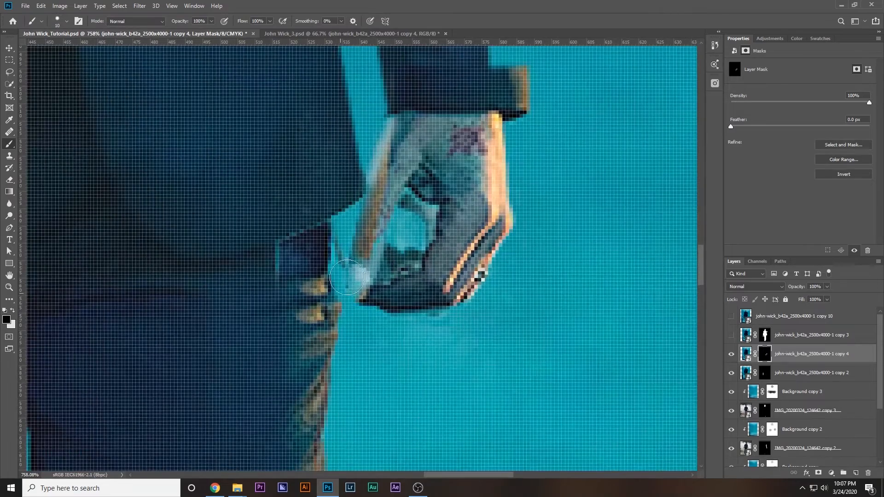
# Move the masked empty hand down and inward to the end of the man's sleeve
pyautogui.scroll(-10, 352, 274)
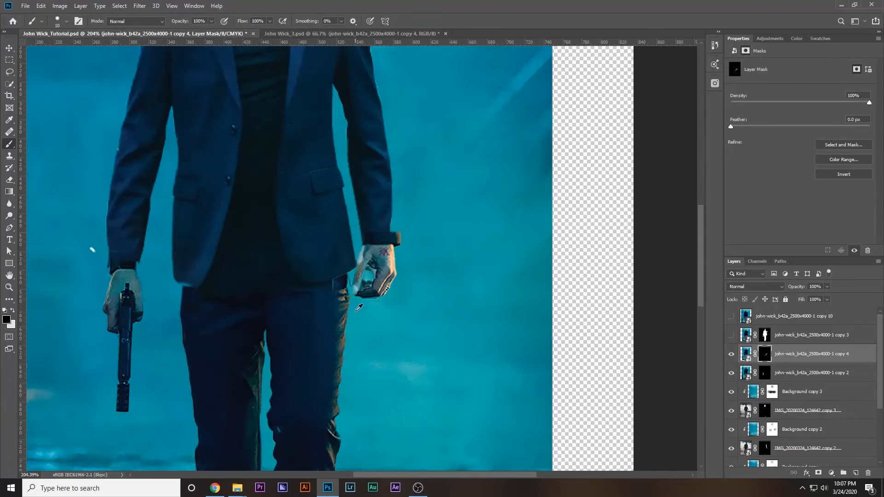
pyautogui.scroll(5, 359, 314)
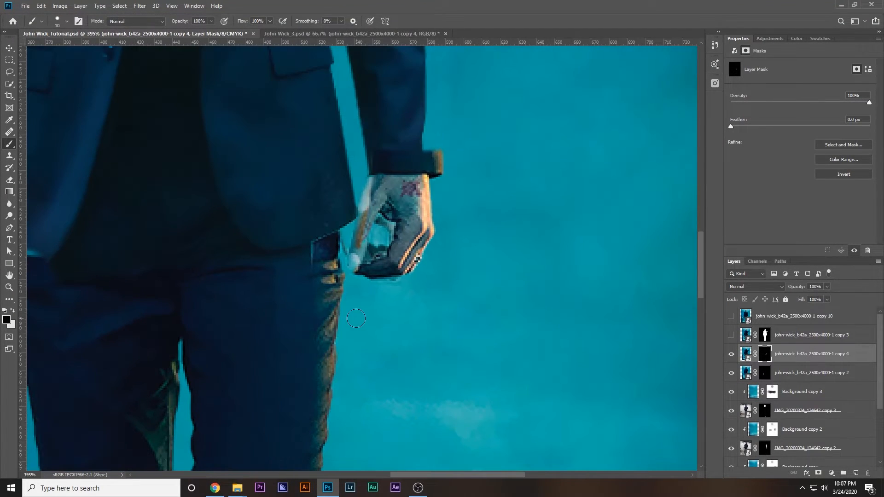
pyautogui.press('v')
pyautogui.moveTo(419, 204)
pyautogui.mouseDown()
pyautogui.moveTo(411, 243)
pyautogui.moveTo(412, 225)
pyautogui.mouseUp()
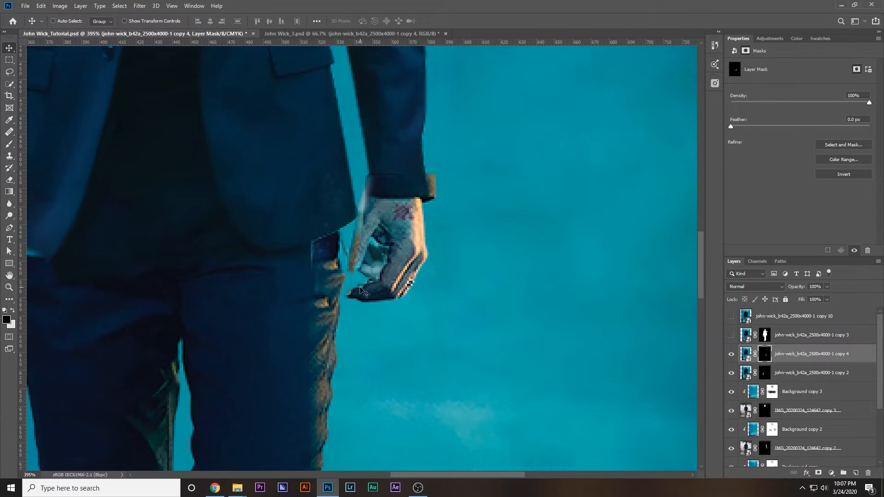
# Paint stray poster remnants off the trousers in the copy 4 mask with a 71 px black brush
pyautogui.press('b')
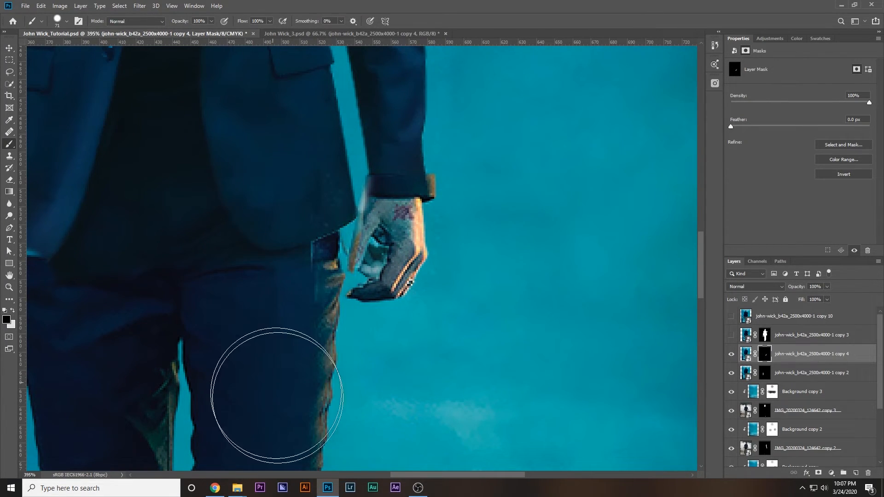
pyautogui.moveTo(255, 290); pyautogui.dragTo(269, 363)
pyautogui.scroll(-5, 272, 375)
pyautogui.scroll(5, 263, 346)
# Nudge the empty hand on copy 4 and rotate the layer 3.27° to follow the sleeve's angle
pyautogui.press('v')
pyautogui.moveTo(444, 256); pyautogui.dragTo(440, 252)
pyautogui.hotkey('ctrl', 't')
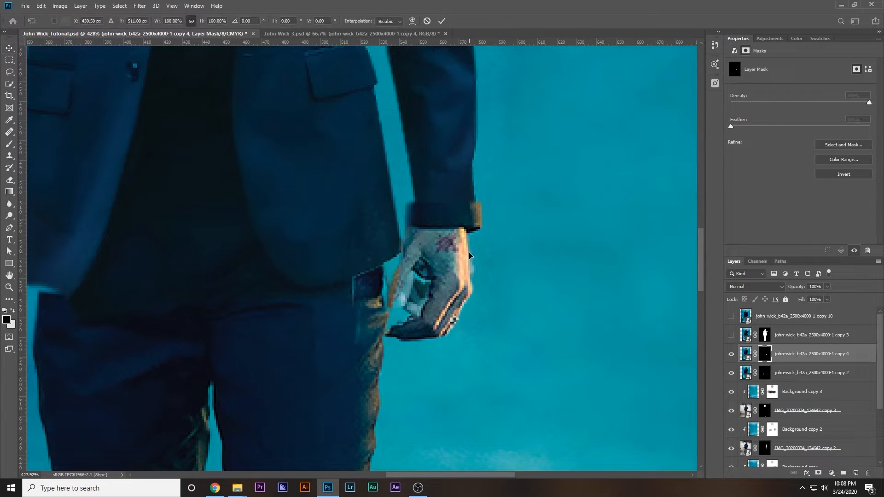
pyautogui.hotkey('ctrl', '0')
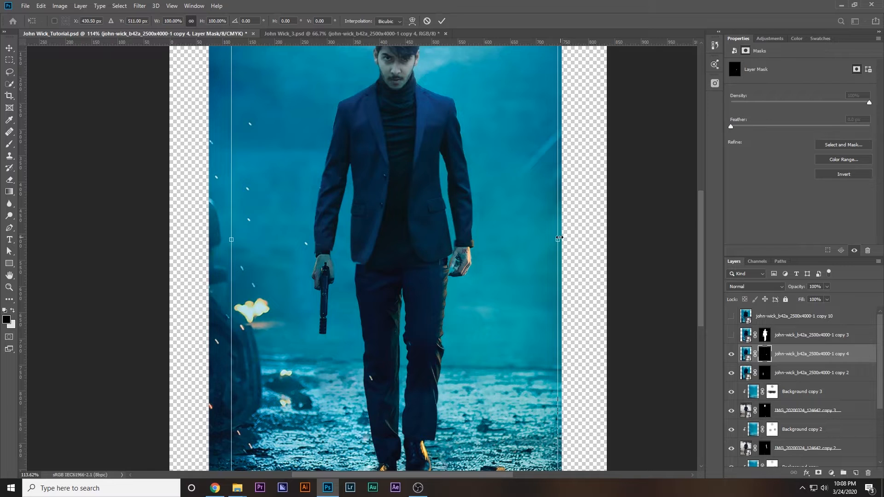
pyautogui.moveTo(567, 237); pyautogui.dragTo(567, 248)
pyautogui.moveTo(464, 259); pyautogui.dragTo(464, 255)
pyautogui.scroll(4, 485, 265)
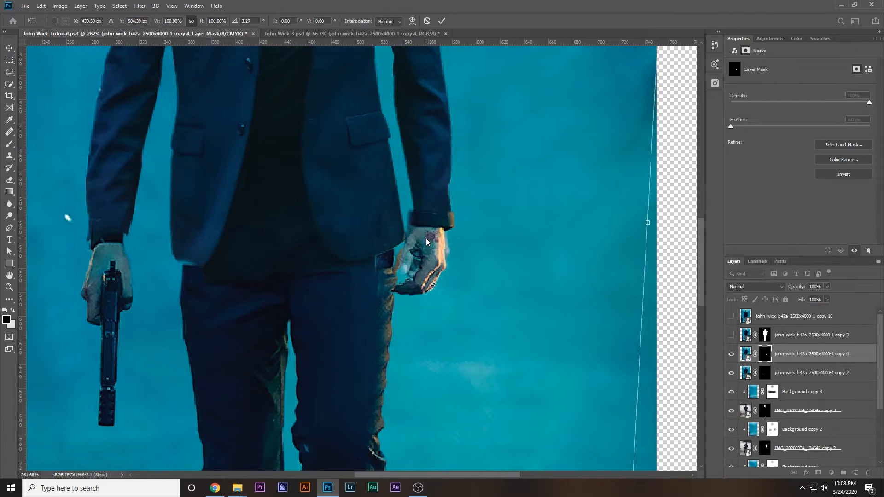
pyautogui.hotkey('alt', 'space')
pyautogui.press('Escape')
pyautogui.press('Return')
# Reposition the rotated hand on copy 4 so its wrist lines up with the sleeve opening
pyautogui.moveTo(424, 248); pyautogui.dragTo(432, 236)
pyautogui.press('Left')
pyautogui.press('Up')
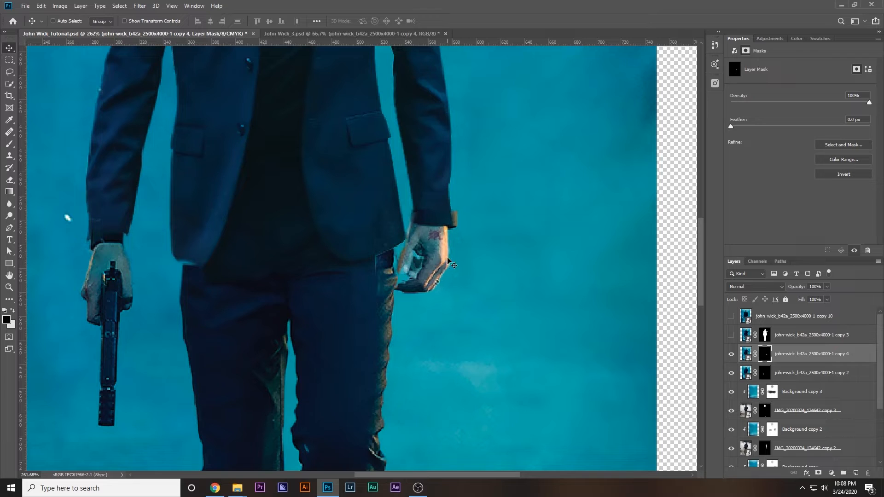
pyautogui.press('Right')
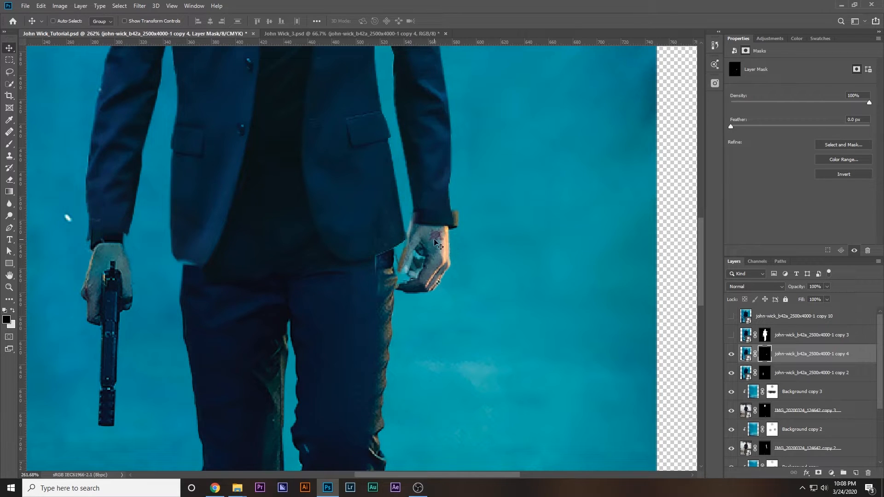
# Trim the protruding cuff above the empty hand on the copy 4 mask with a 29 px brush, restoring the band that covers the wrist
pyautogui.scroll(2, 457, 241)
pyautogui.press('b')
pyautogui.moveTo(511, 207)
pyautogui.mouseDown()
pyautogui.moveTo(472, 205)
pyautogui.moveTo(472, 217)
pyautogui.mouseUp()
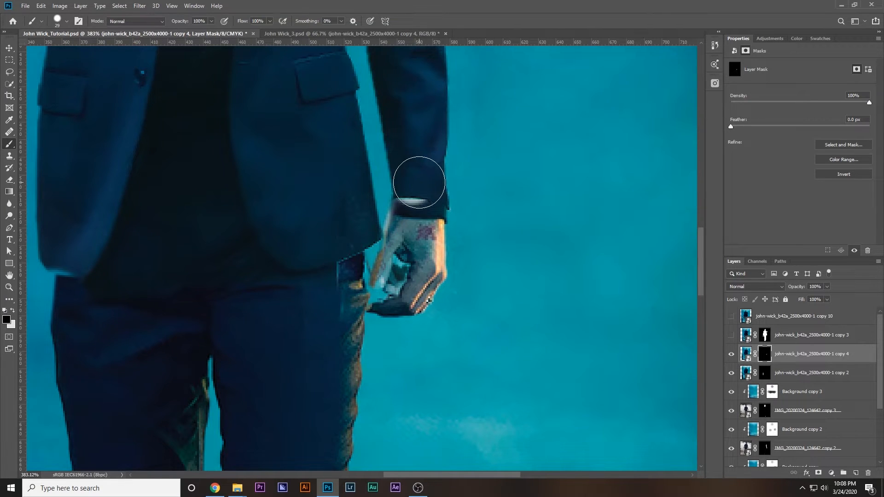
pyautogui.press('x')
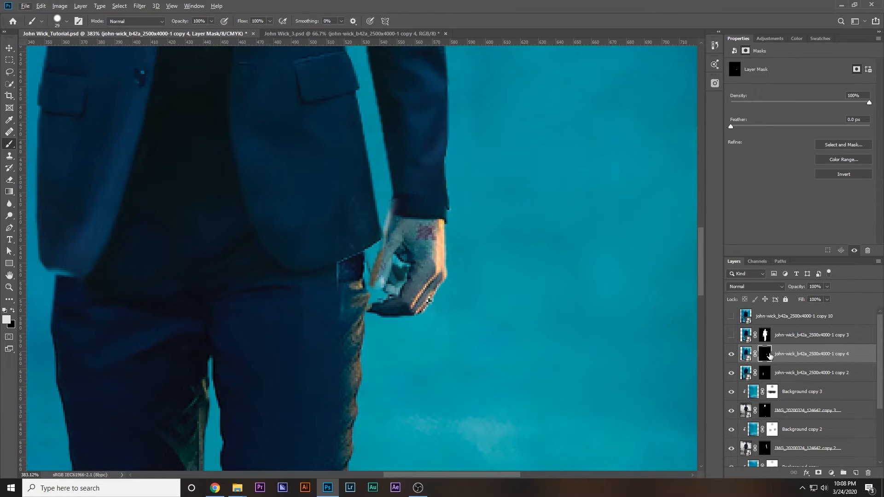
# Paint the man's own hand out of the IMG_20200324_124642 copy 2 mask with a small black brush, and show the copy 4 hand layer
pyautogui.scroll(-2, 777, 371)
pyautogui.scroll(-2, 778, 371)
pyautogui.click(764, 409)
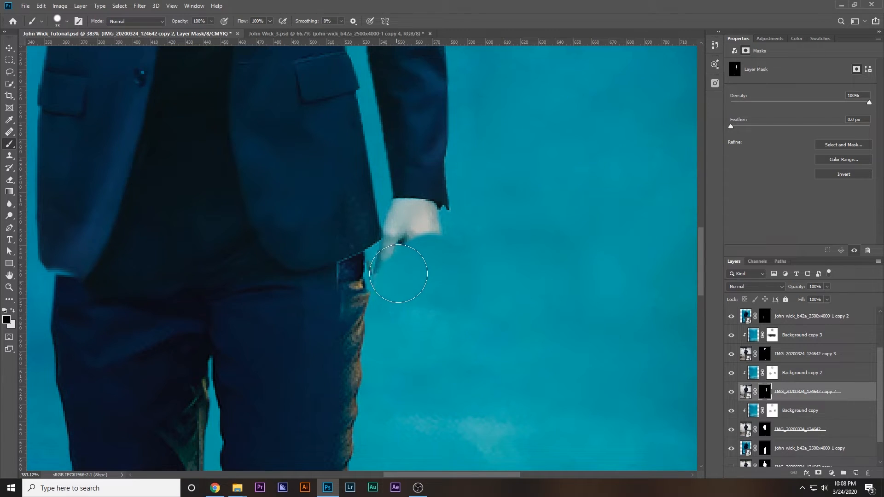
pyautogui.moveTo(398, 274)
pyautogui.mouseDown()
pyautogui.moveTo(432, 259)
pyautogui.moveTo(428, 236)
pyautogui.moveTo(410, 230)
pyautogui.moveTo(415, 216)
pyautogui.moveTo(430, 209)
pyautogui.moveTo(441, 222)
pyautogui.mouseUp()
pyautogui.scroll(2, 731, 340)
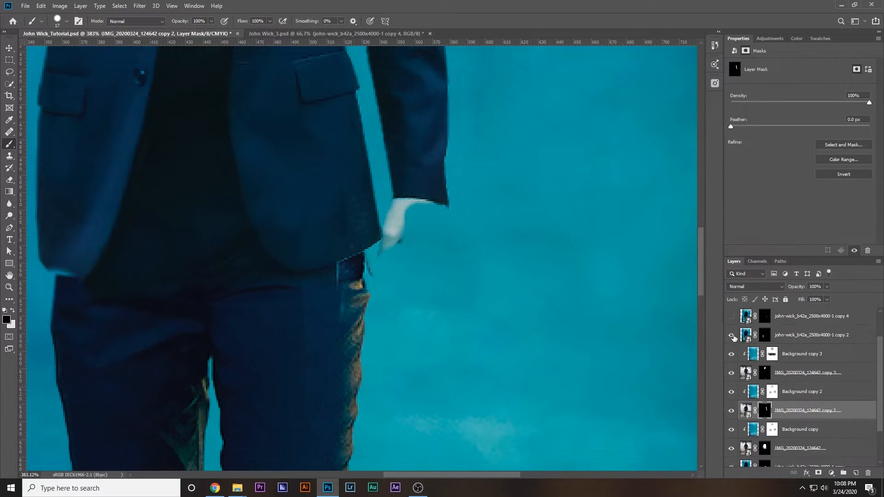
pyautogui.click(731, 335)
# Try to blend the sleeve edge above the empty hand with a 28 px black brush at reduced flow
pyautogui.keyDown('alt'); pyautogui.moveTo(417, 214); pyautogui.dragTo(431, 213); pyautogui.keyUp('alt')
pyautogui.moveTo(270, 24); pyautogui.dragTo(247, 33)
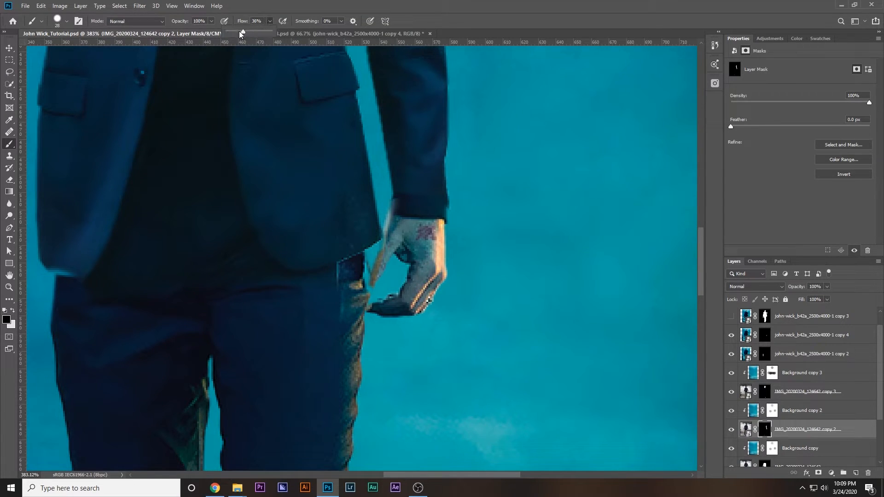
pyautogui.moveTo(406, 186)
pyautogui.mouseDown()
pyautogui.moveTo(416, 192)
pyautogui.moveTo(391, 197)
pyautogui.mouseUp()
pyautogui.hotkey('ctrl', 'z')
pyautogui.press('x')
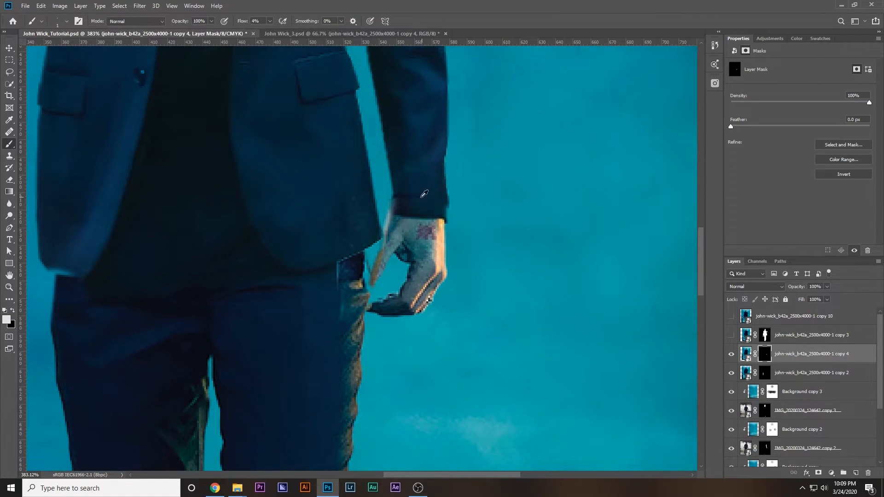
# Examine the whole composite and close-ups of the added hands, sleeve ends, trousers and jacket
pyautogui.scroll(-10, 376, 279)
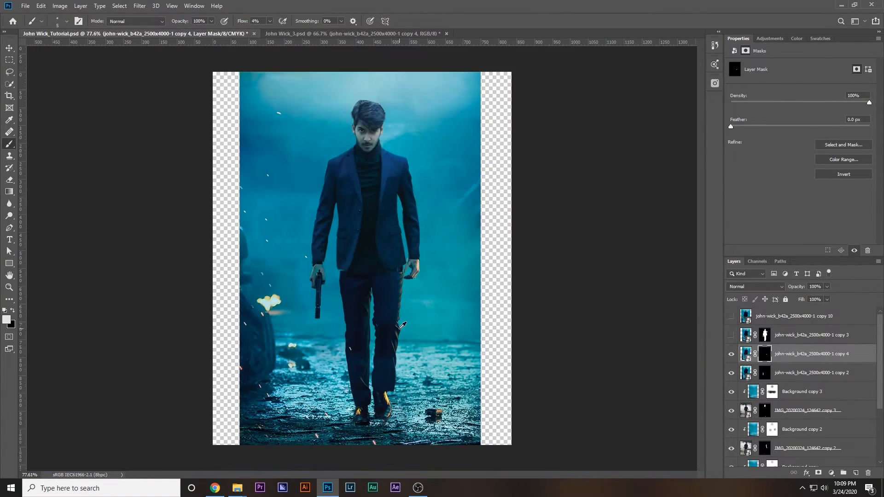
pyautogui.scroll(12, 407, 268)
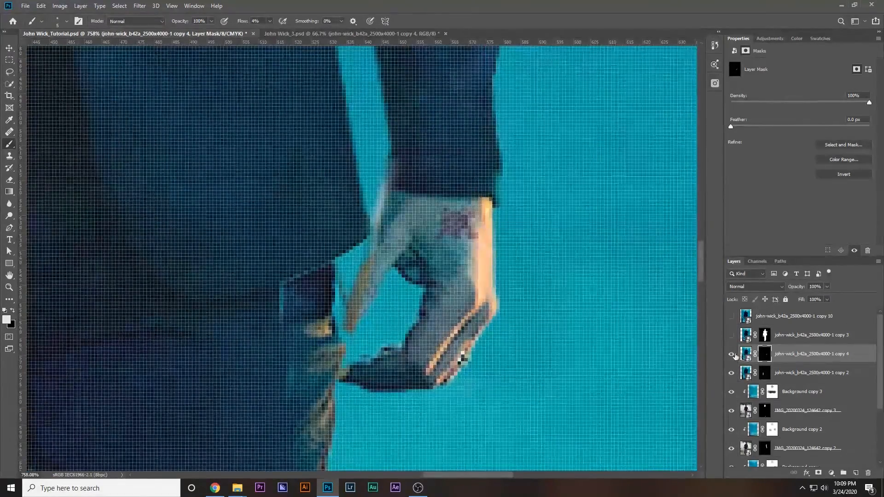
pyautogui.scroll(-2, 736, 413)
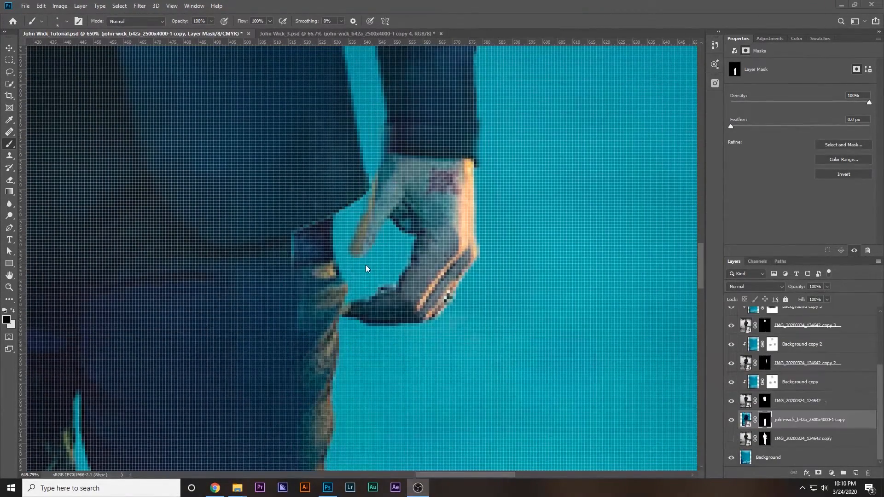
pyautogui.scroll(-10, 367, 268)
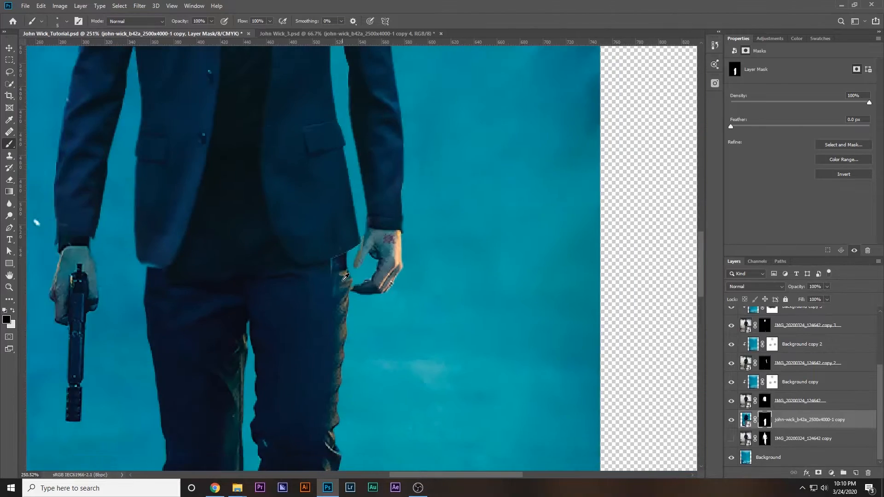
pyautogui.scroll(-2, 345, 278)
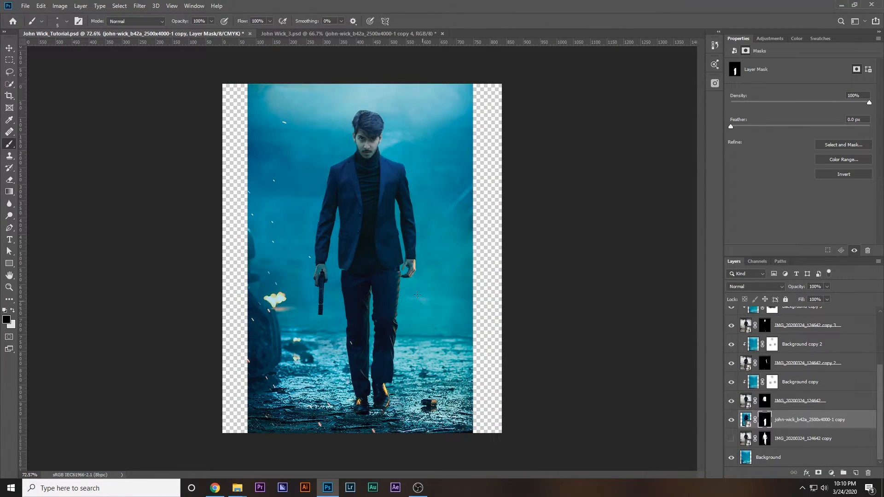
pyautogui.scroll(5, 410, 261)
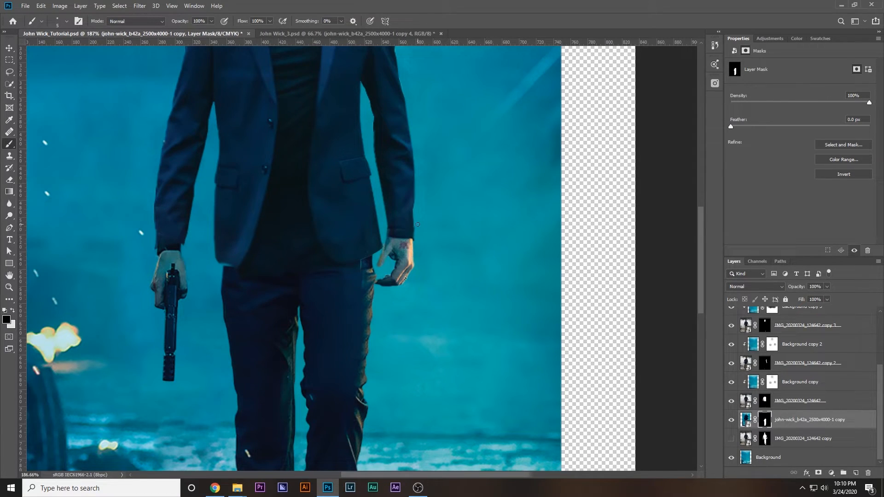
pyautogui.scroll(-4, 417, 225)
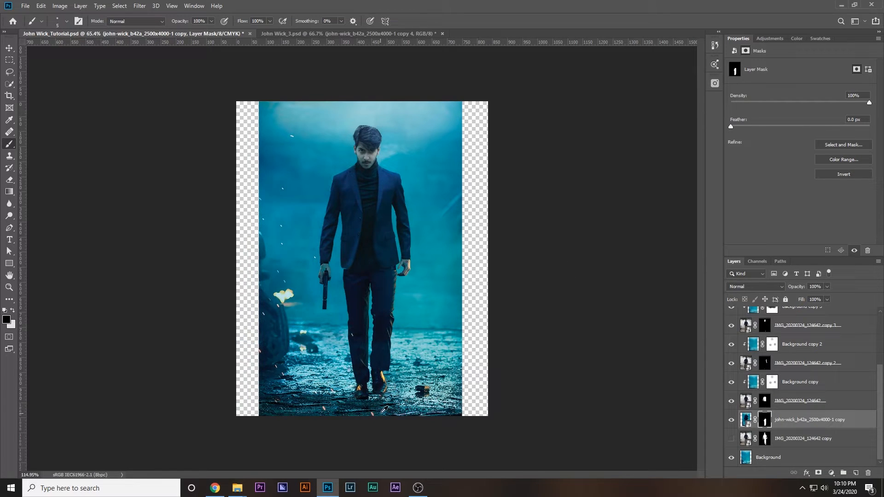
pyautogui.scroll(6, 384, 409)
pyautogui.scroll(3, 348, 174)
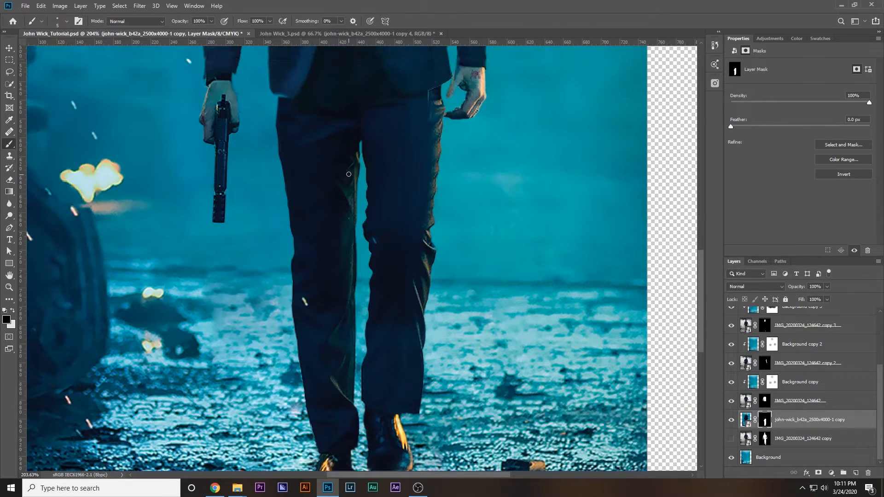
pyautogui.scroll(6, 404, 277)
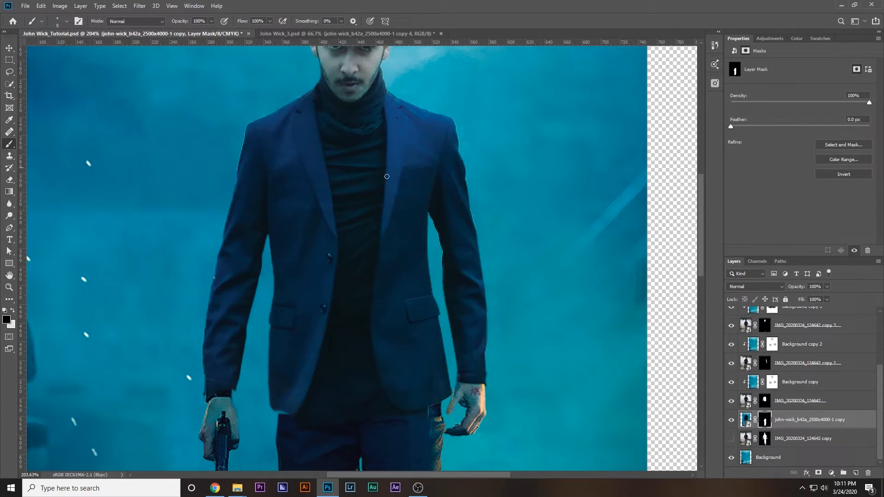
# Compare the composite with the original poster by toggling the john-wick_b42a_2500x4000-1 copy 10 layer, leaving it hidden
pyautogui.scroll(3, 750, 335)
pyautogui.click(732, 316)
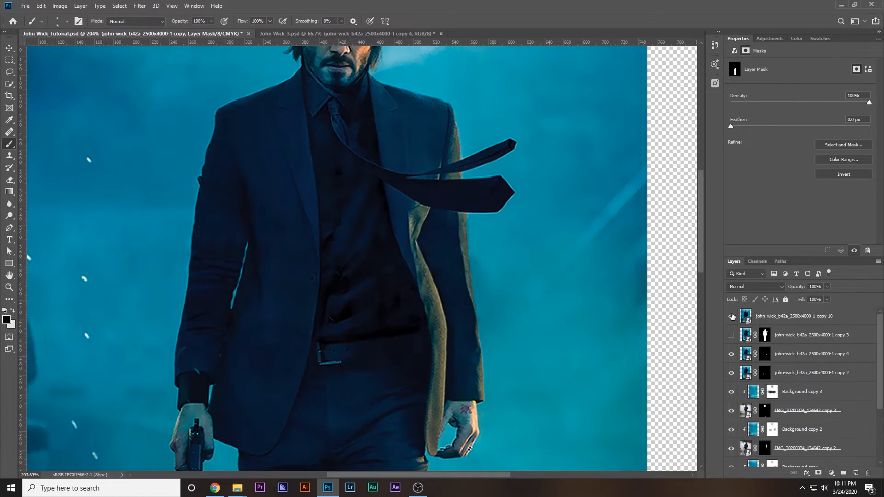
pyautogui.scroll(-2, 396, 238)
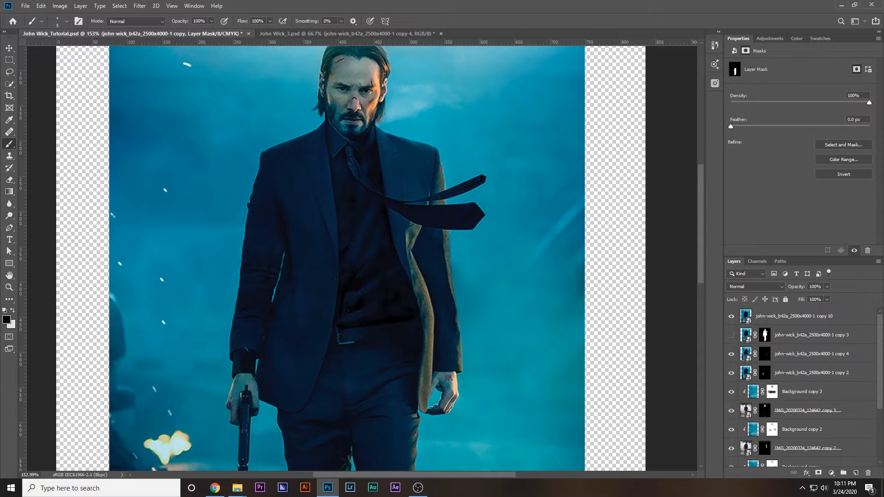
pyautogui.click(731, 318)
pyautogui.click(731, 317)
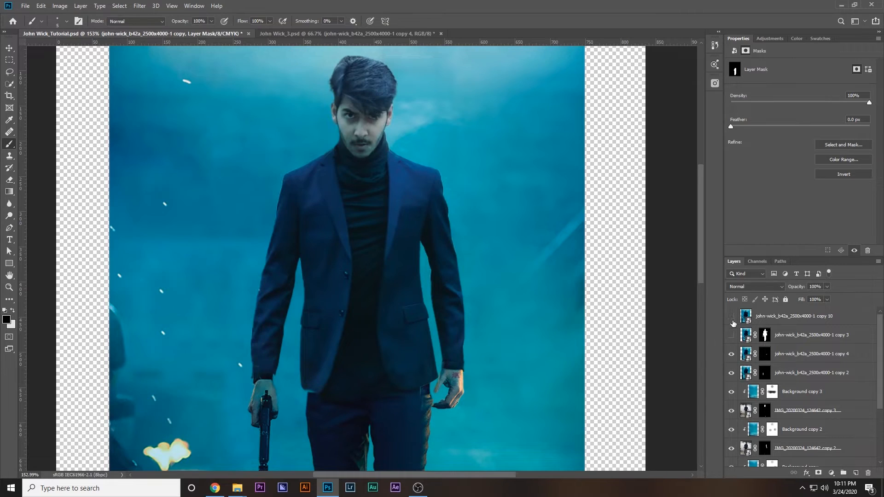
# Add a Solid Color fill layer and place it at the top of the layer stack
pyautogui.click(832, 473)
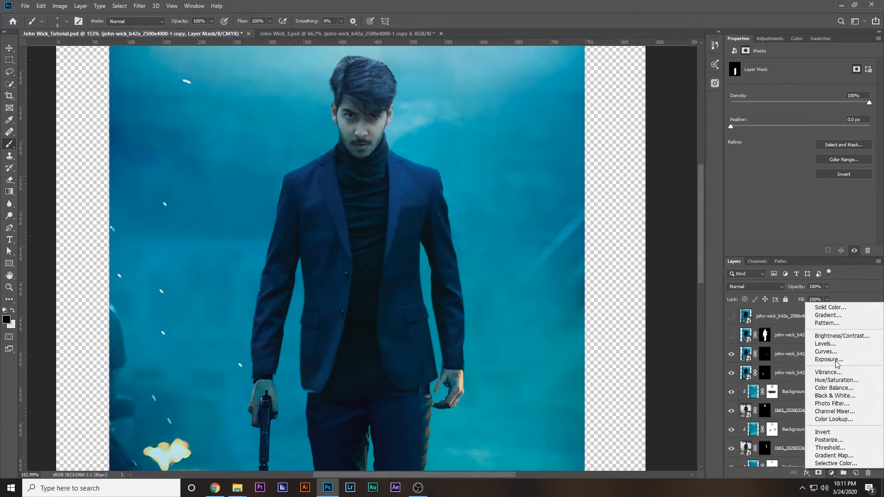
pyautogui.click(828, 308)
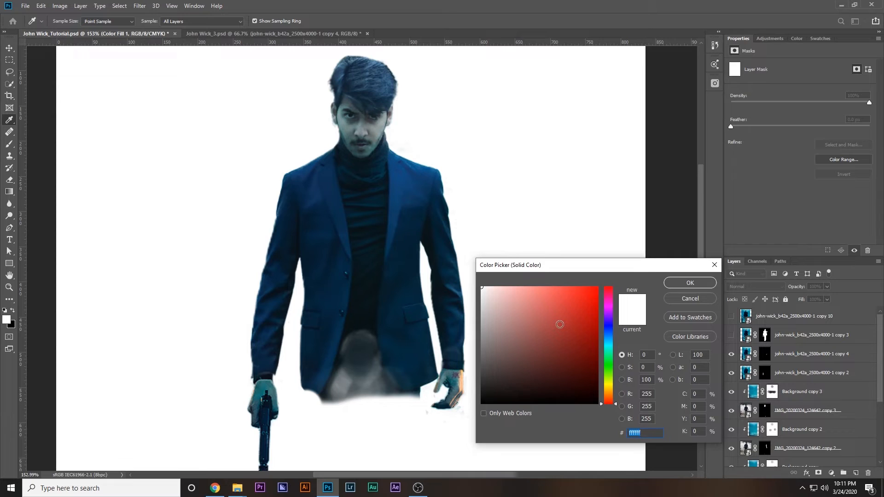
pyautogui.click(668, 285)
pyautogui.moveTo(797, 459); pyautogui.dragTo(764, 315)
# Change the top fill layer's colour to bright orange and invert its mask to black so the orange is hidden
pyautogui.doubleClick(746, 317)
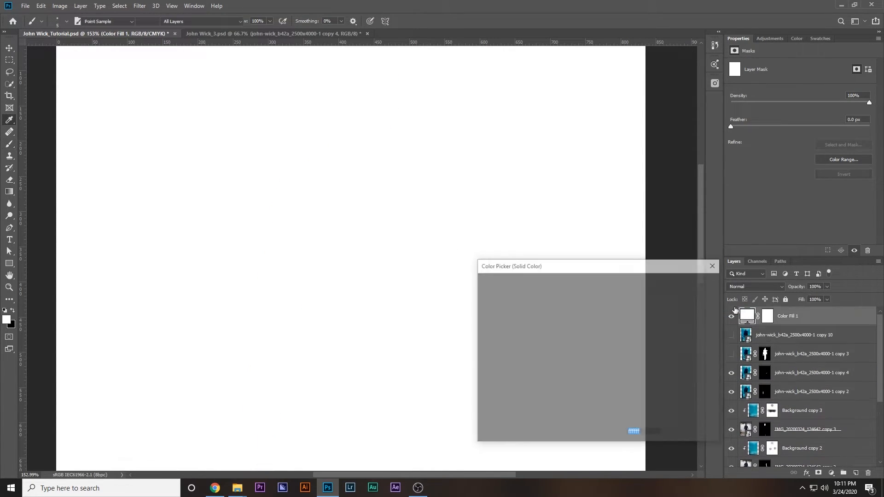
pyautogui.moveTo(580, 315); pyautogui.dragTo(598, 286)
pyautogui.click(611, 403)
pyautogui.moveTo(612, 405); pyautogui.dragTo(613, 394)
pyautogui.click(687, 283)
pyautogui.click(768, 317)
pyautogui.hotkey('ctrl', 'i')
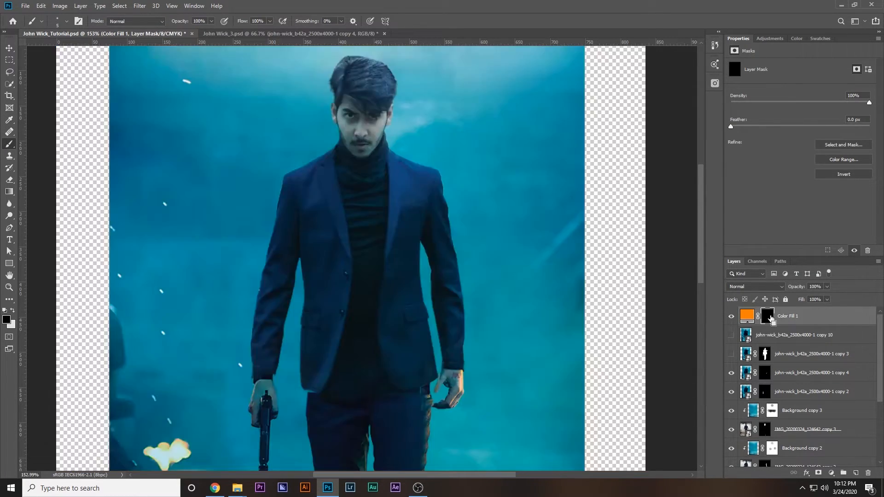
# Paint orange light onto the chin and below the lip in the orange fill's mask, using a small white brush at 5% flow
pyautogui.scroll(6, 414, 168)
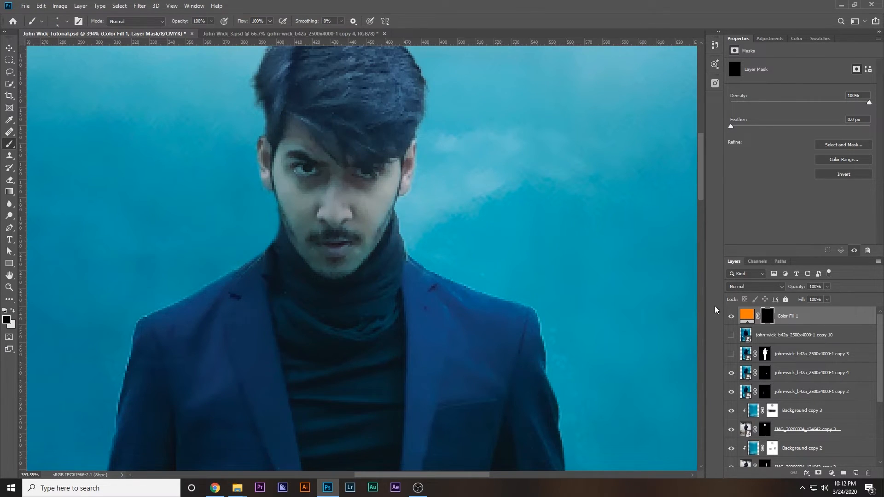
pyautogui.moveTo(387, 228); pyautogui.dragTo(399, 229)
pyautogui.moveTo(268, 21); pyautogui.dragTo(241, 29)
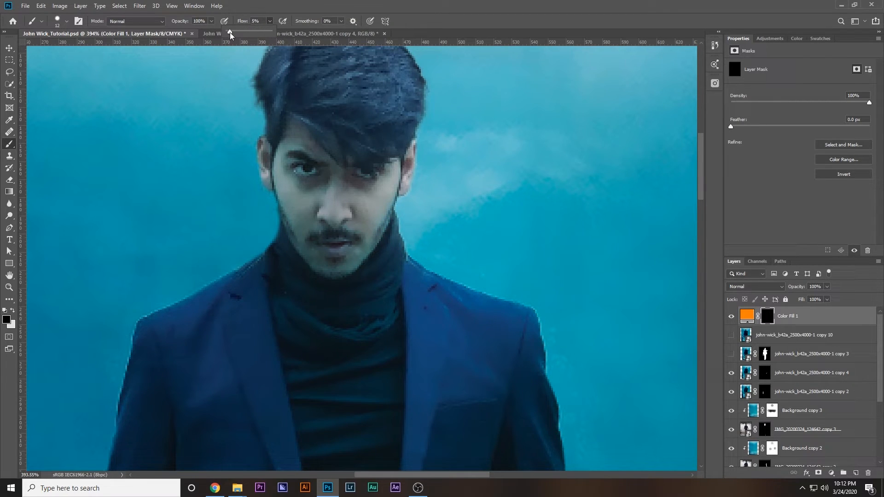
pyautogui.moveTo(384, 208); pyautogui.dragTo(360, 225)
pyautogui.scroll(3, 369, 248)
pyautogui.press('x')
pyautogui.moveTo(375, 264); pyautogui.dragTo(374, 264)
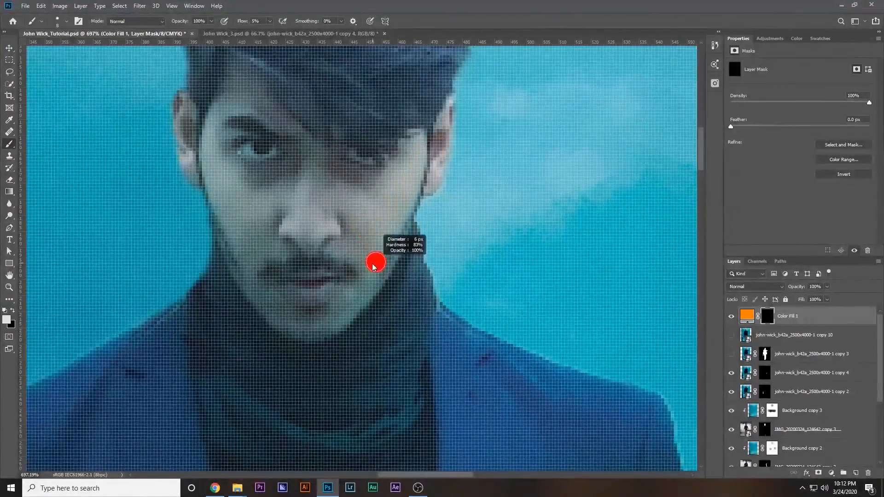
pyautogui.moveTo(374, 264); pyautogui.dragTo(366, 263)
pyautogui.moveTo(305, 309); pyautogui.dragTo(322, 309)
pyautogui.scroll(3, 305, 237)
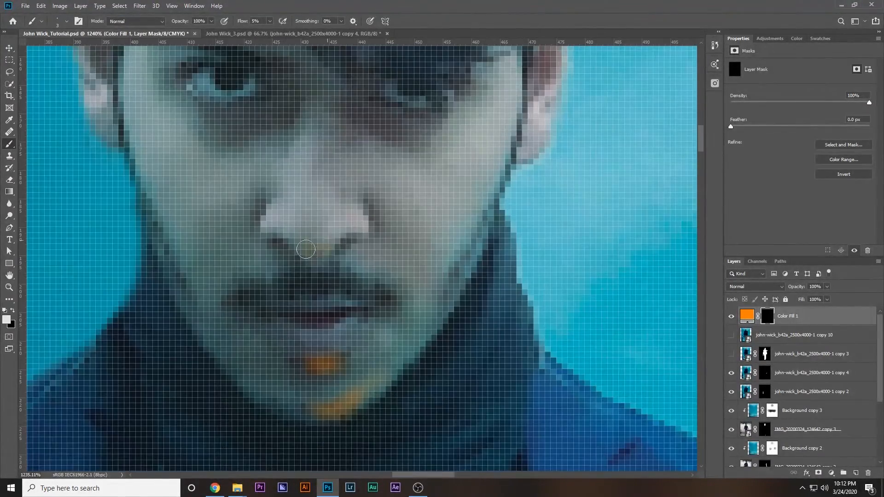
# Paint faint orange highlights along the turtleneck folds in the fill mask, using a 10 px brush at 3% flow
pyautogui.scroll(-10, 305, 249)
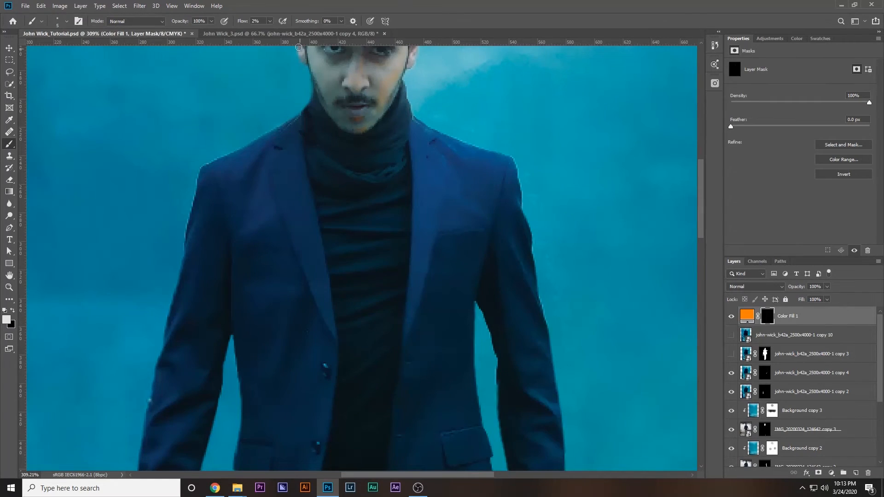
pyautogui.moveTo(324, 230)
pyautogui.mouseDown()
pyautogui.moveTo(395, 266)
pyautogui.moveTo(342, 379)
pyautogui.mouseUp()
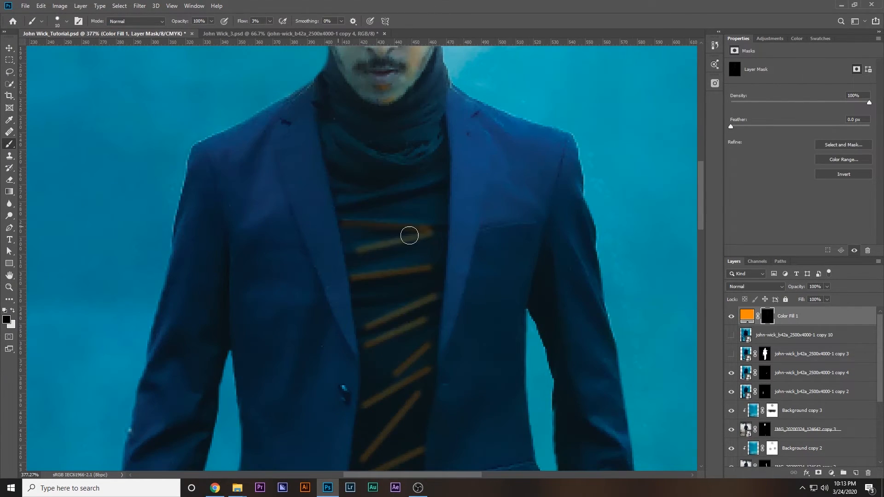
pyautogui.moveTo(409, 236)
pyautogui.mouseDown()
pyautogui.moveTo(431, 295)
pyautogui.moveTo(424, 369)
pyautogui.mouseUp()
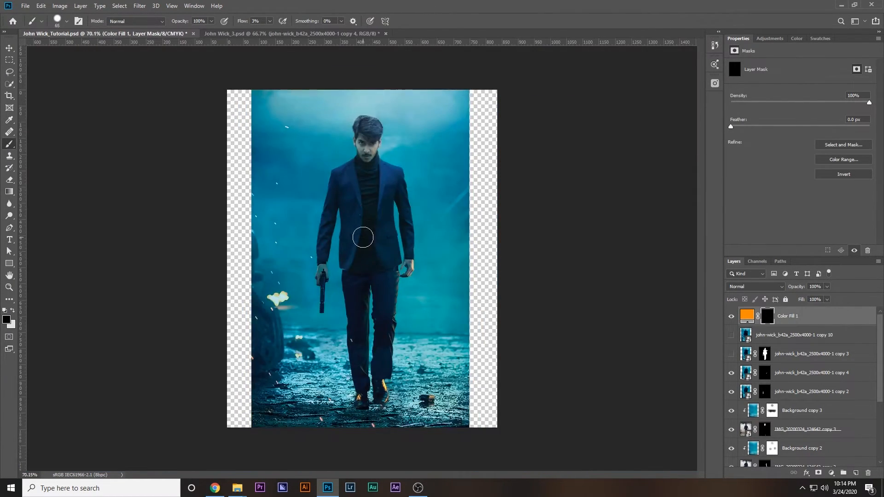
# Paint orange rim light down the outer edge of the sleeve above the empty hand, using a 21 px brush at 11% flow
pyautogui.press('c')
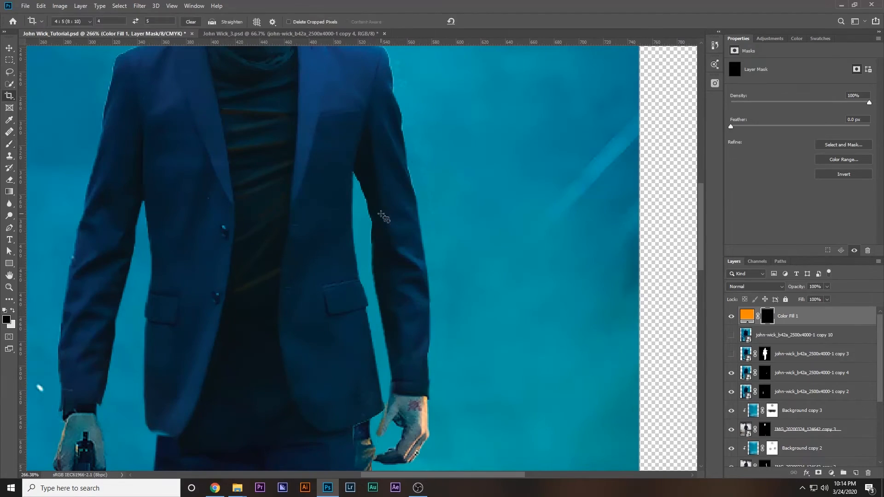
pyautogui.press('b')
pyautogui.moveTo(384, 80); pyautogui.dragTo(421, 274)
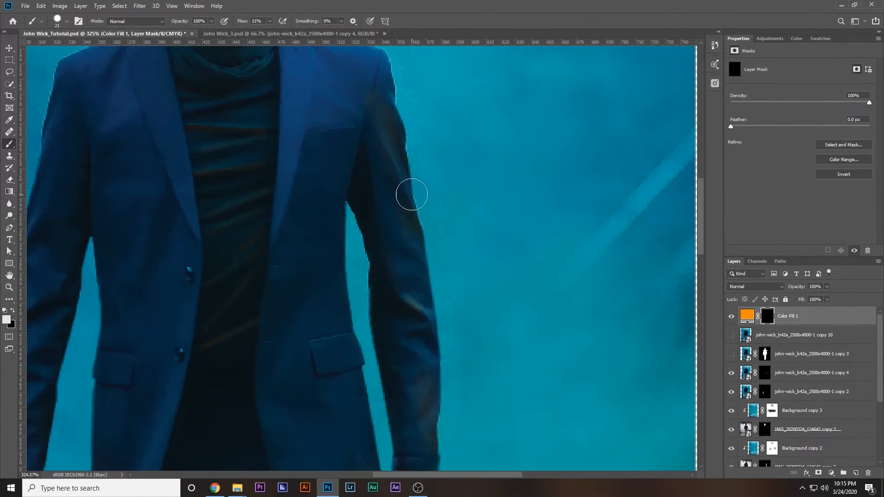
pyautogui.rightClick(411, 192)
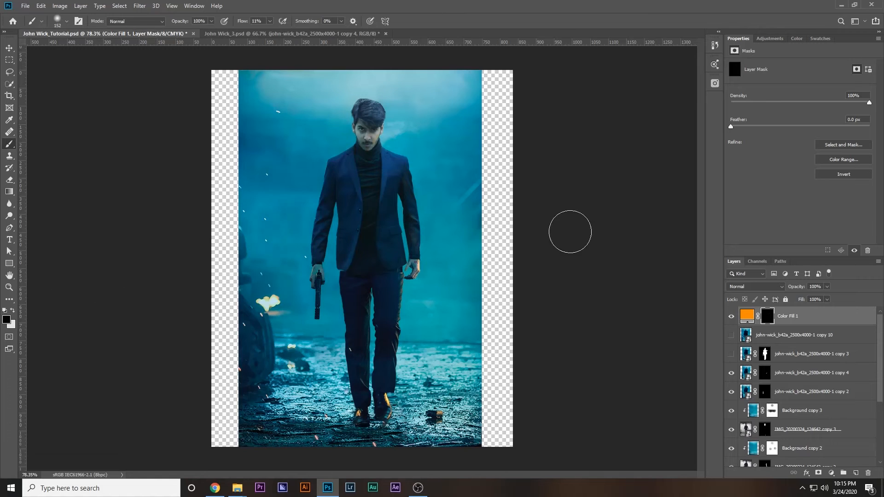
# Compare the orange lighting with the original poster by temporarily showing the john-wick_b42a_2500x4000-1 copy 10 layer
pyautogui.click(732, 335)
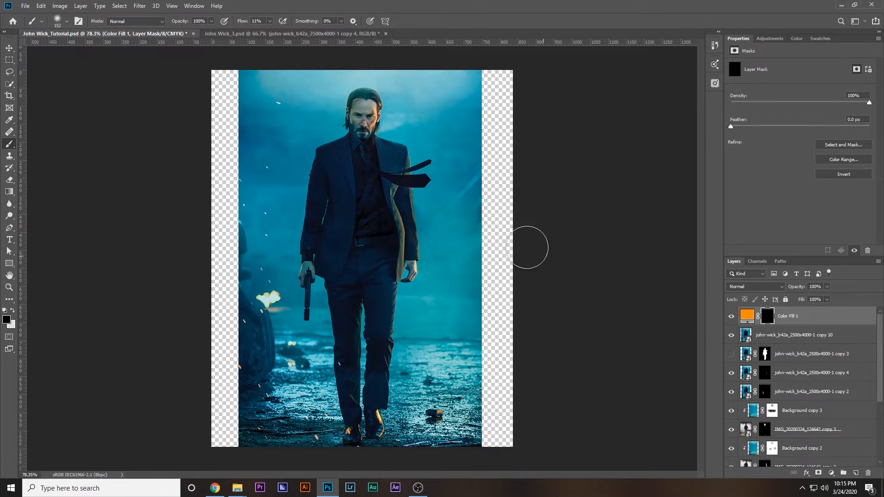
pyautogui.scroll(5, 368, 166)
pyautogui.scroll(1, 384, 156)
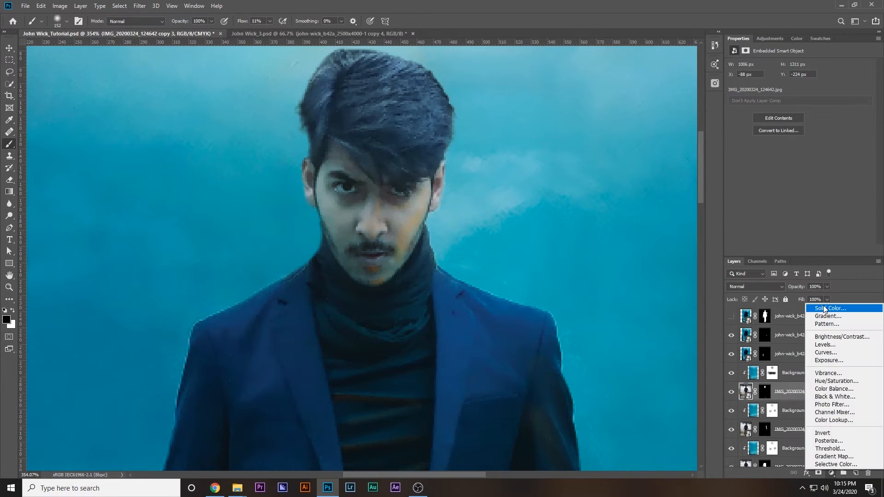
pyautogui.click(792, 307)
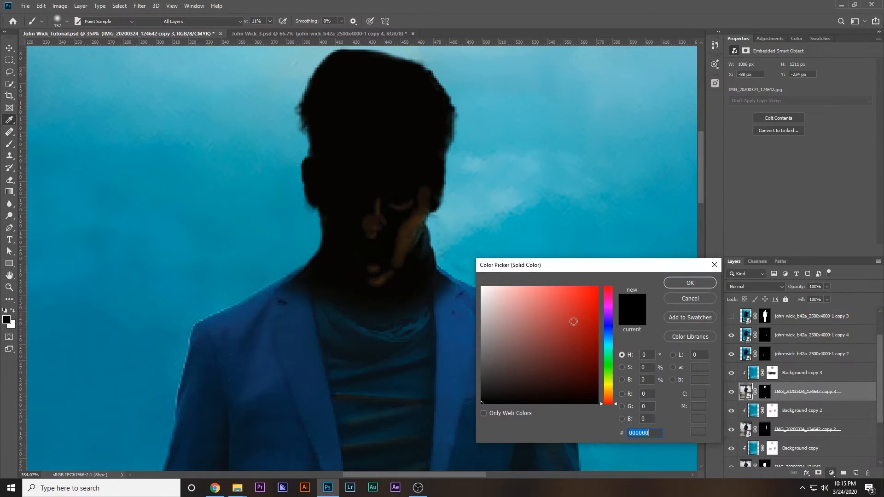
pyautogui.click(704, 283)
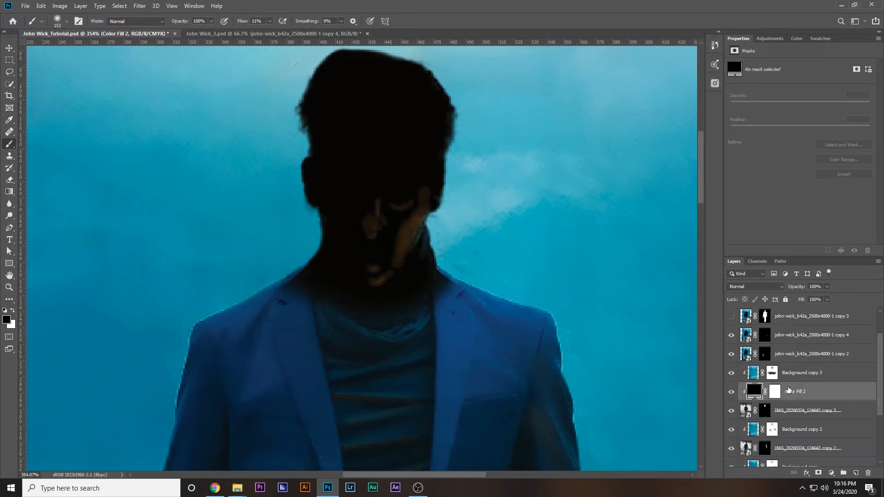
pyautogui.moveTo(792, 394); pyautogui.dragTo(798, 314)
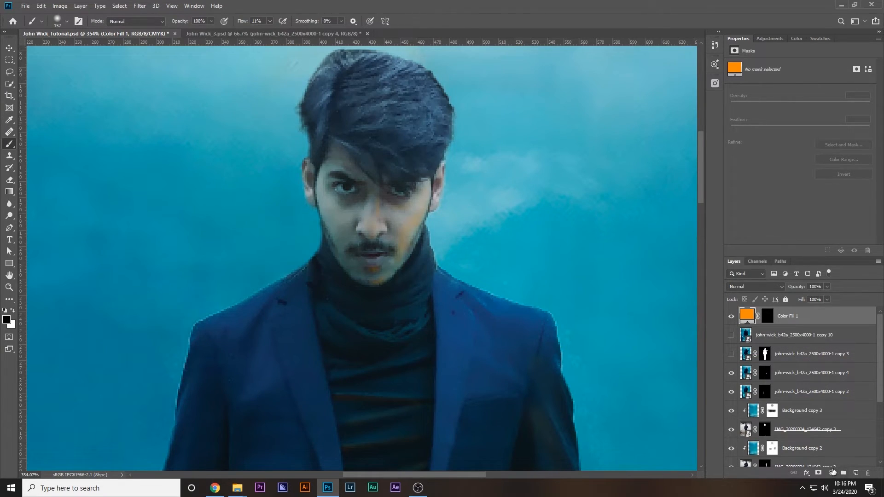
# Add a black (000000) Solid Color fill layer above the orange one and invert its mask to black
pyautogui.click(832, 472)
pyautogui.click(824, 306)
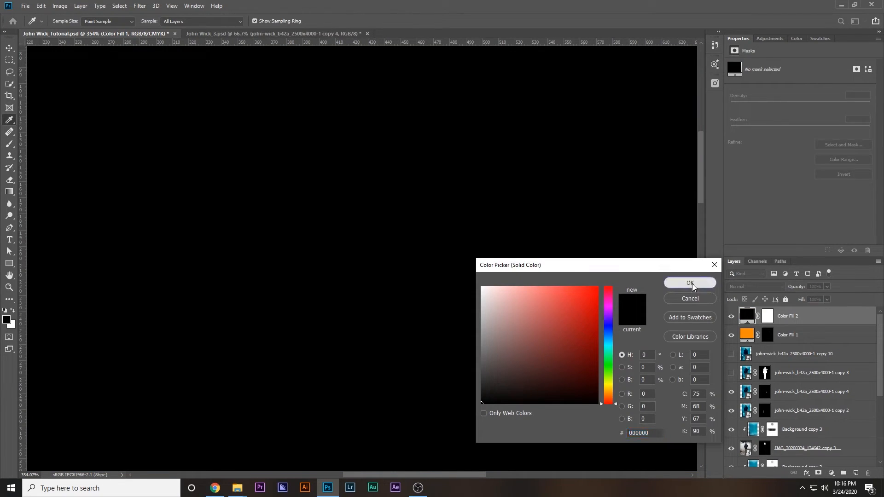
pyautogui.click(690, 282)
pyautogui.click(768, 316)
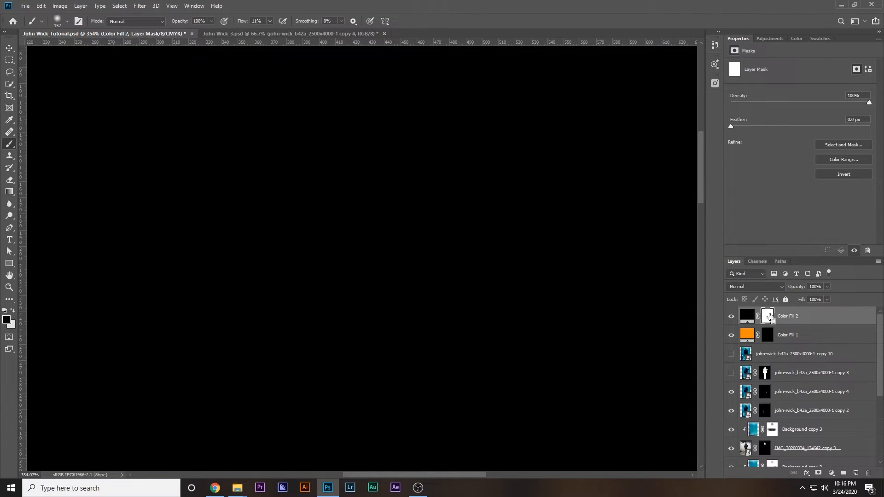
pyautogui.hotkey('ctrl', 'i')
# Darken the beard around the jaw and chin by painting the black fill's mask with a small white brush at 9% flow
pyautogui.moveTo(381, 249)
pyautogui.mouseDown()
pyautogui.moveTo(281, 281)
pyautogui.moveTo(260, 277)
pyautogui.mouseUp()
pyautogui.moveTo(261, 341); pyautogui.dragTo(249, 341)
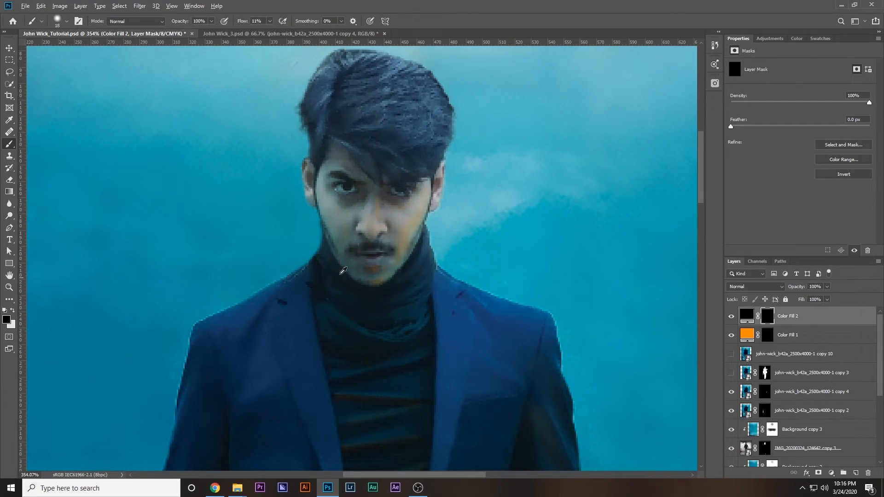
pyautogui.scroll(9, 354, 262)
pyautogui.press('x')
pyautogui.click(269, 21)
pyautogui.press(']')
pyautogui.press(']')
pyautogui.moveTo(438, 230)
pyautogui.mouseDown()
pyautogui.moveTo(410, 281)
pyautogui.moveTo(426, 302)
pyautogui.moveTo(302, 202)
pyautogui.mouseUp()
pyautogui.moveTo(510, 201)
pyautogui.mouseDown()
pyautogui.moveTo(474, 244)
pyautogui.moveTo(306, 191)
pyautogui.mouseUp()
pyautogui.scroll(-9, 348, 243)
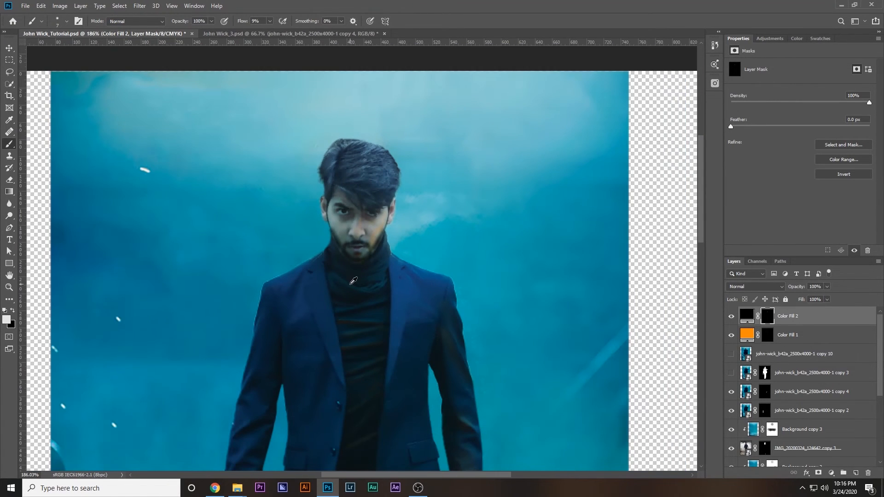
# Set the black fill layer's opacity to 75%
pyautogui.moveTo(368, 257); pyautogui.dragTo(444, 258)
pyautogui.press('x')
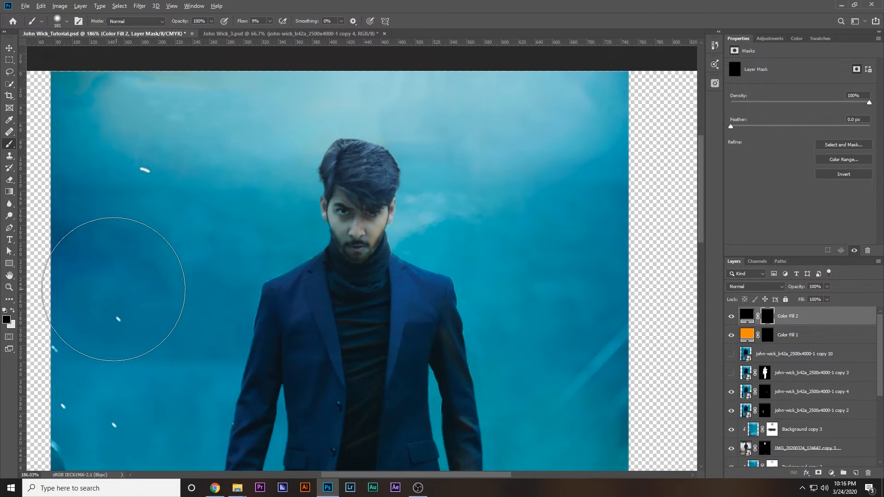
pyautogui.hotkey('ctrl', '0')
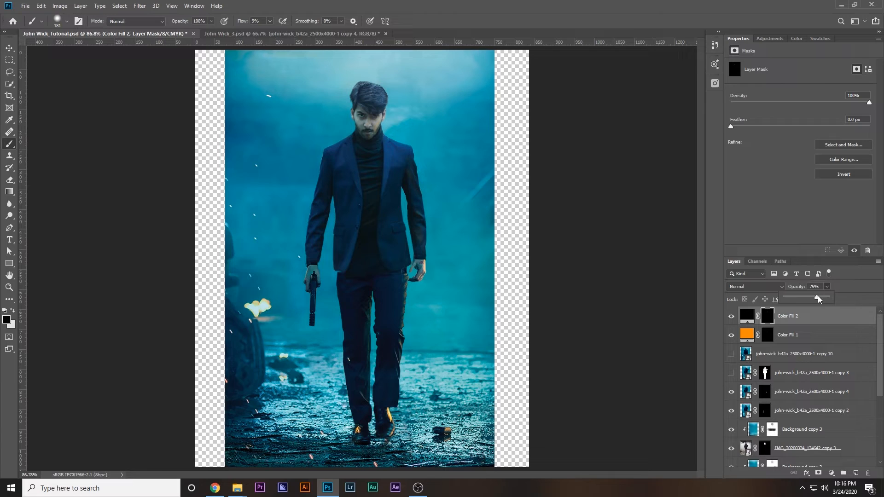
# Stretch the Background layer horizontally to 123.85% so it covers the full canvas width
pyautogui.scroll(-2, 488, 294)
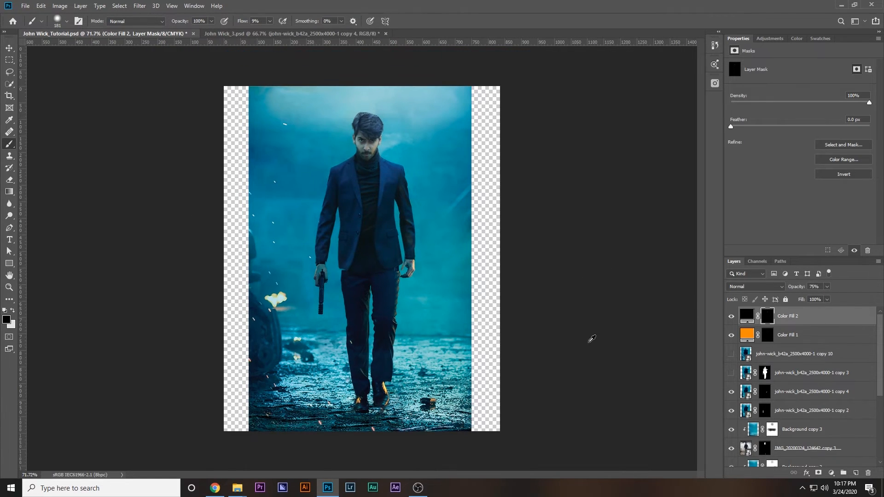
pyautogui.scroll(-3, 789, 411)
pyautogui.scroll(-3, 789, 411)
pyautogui.click(785, 457)
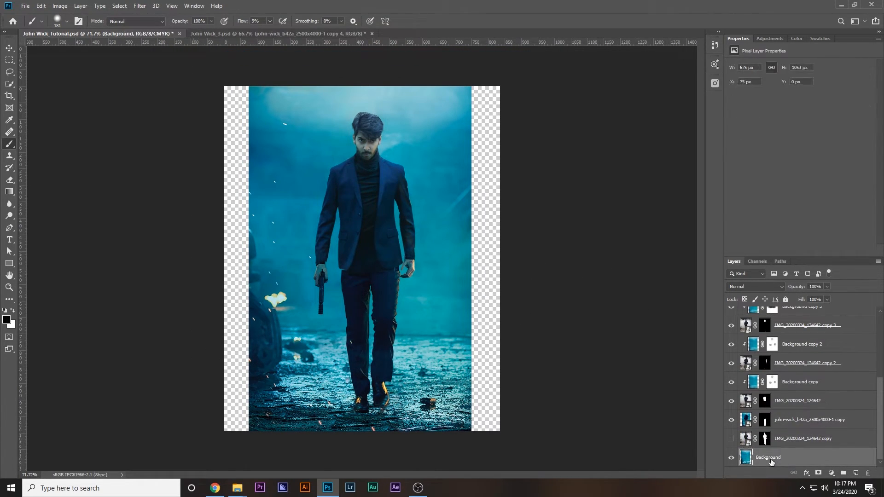
pyautogui.hotkey('ctrl', 't')
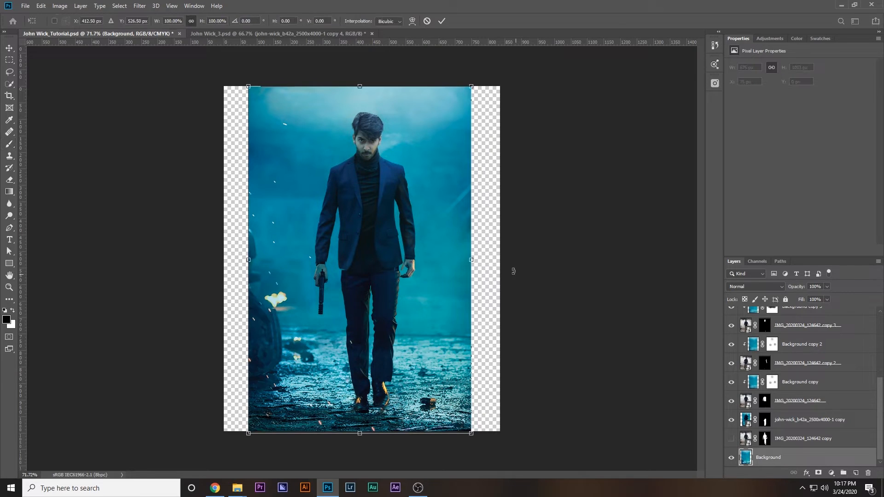
pyautogui.moveTo(472, 260); pyautogui.dragTo(499, 260)
pyautogui.moveTo(248, 259); pyautogui.dragTo(224, 260)
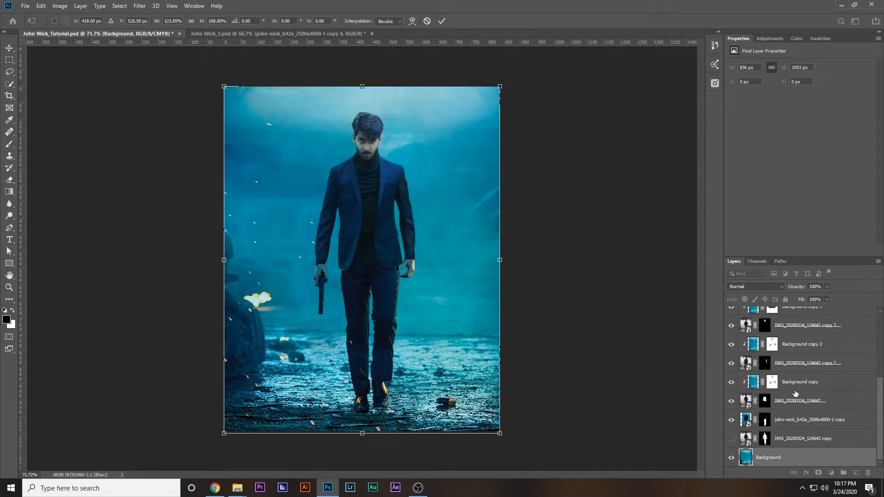
pyautogui.press('Return')
# Select the visible layers that make up the man together, from the first john-wick copy above the hidden photo up to copy 4
pyautogui.click(800, 438)
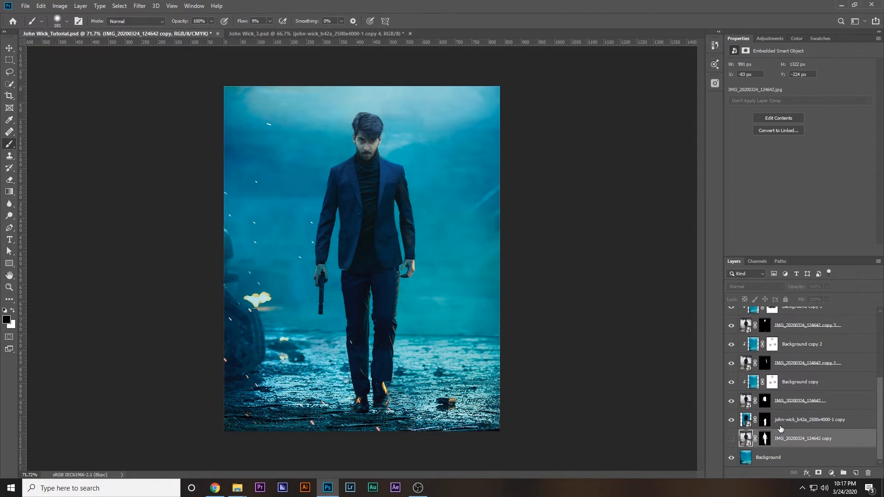
pyautogui.click(781, 427)
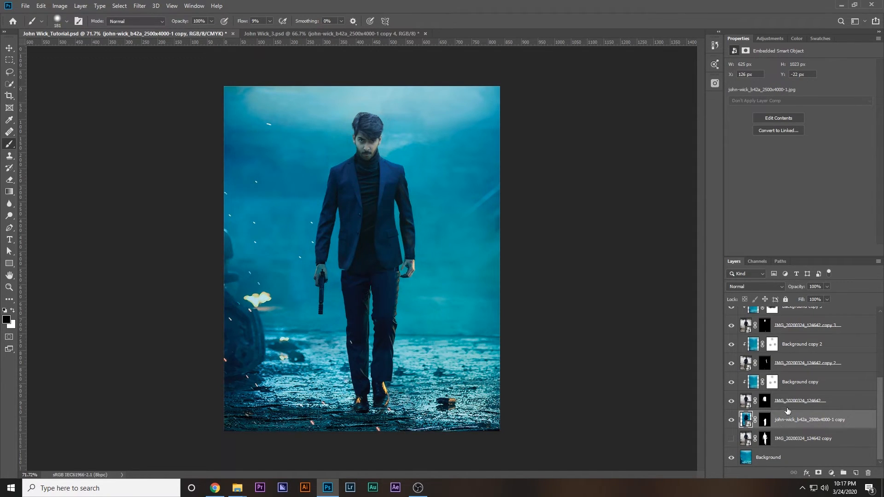
pyautogui.keyDown('shift'); pyautogui.click(798, 406); pyautogui.keyUp('shift')
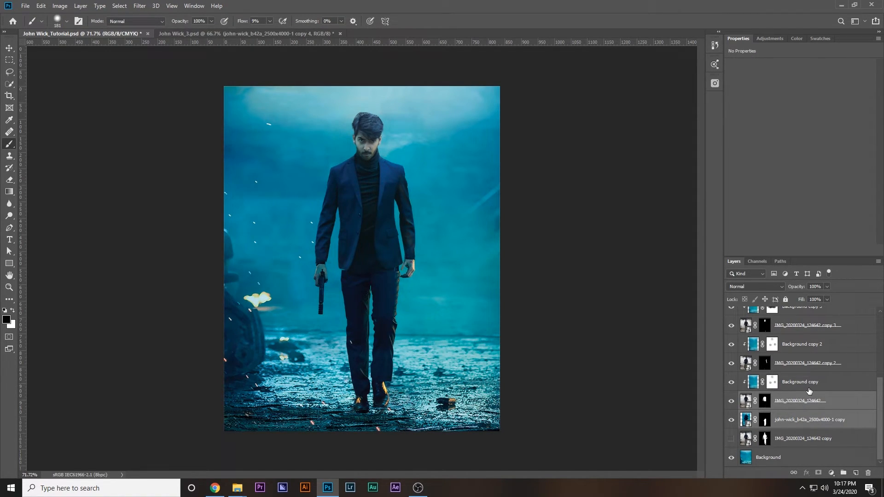
pyautogui.keyDown('shift'); pyautogui.click(801, 377); pyautogui.keyUp('shift')
pyautogui.keyDown('shift'); pyautogui.click(796, 363); pyautogui.keyUp('shift')
pyautogui.keyDown('shift'); pyautogui.click(799, 345); pyautogui.keyUp('shift')
pyautogui.keyDown('shift'); pyautogui.click(796, 327); pyautogui.keyUp('shift')
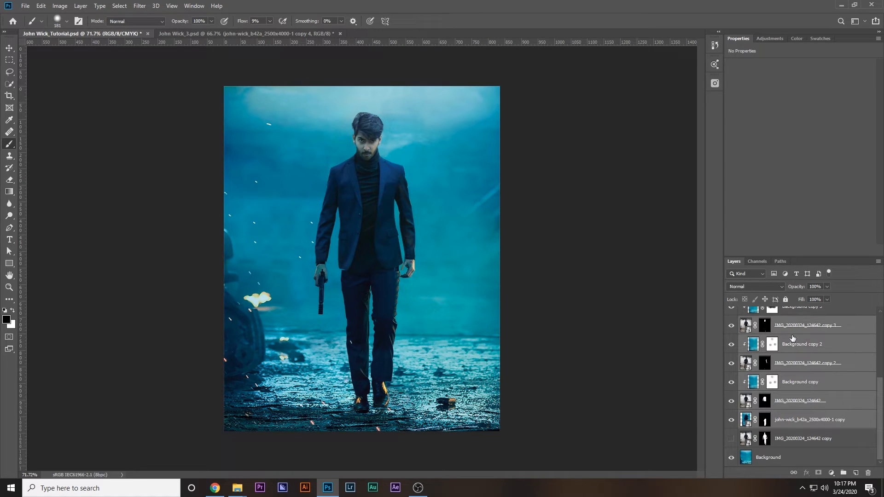
pyautogui.scroll(3, 791, 344)
pyautogui.keyDown('shift'); pyautogui.click(793, 367); pyautogui.keyUp('shift')
pyautogui.keyDown('shift'); pyautogui.click(796, 351); pyautogui.keyUp('shift')
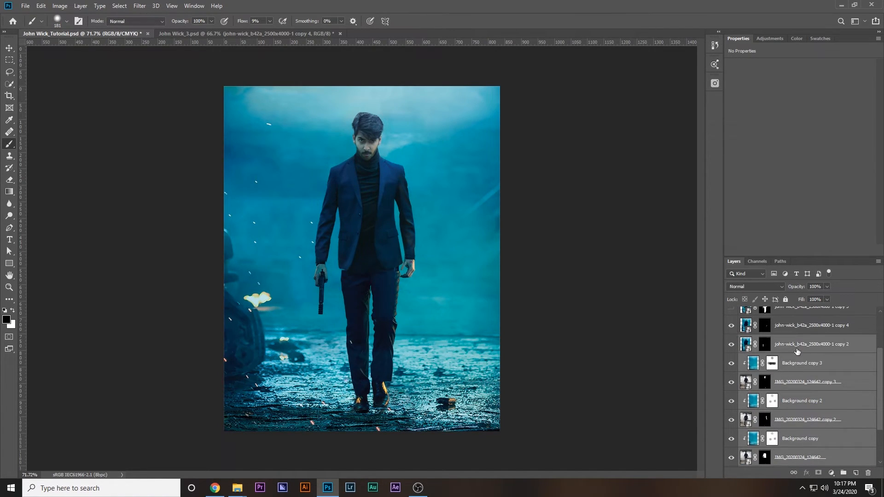
pyautogui.keyDown('shift'); pyautogui.click(793, 328); pyautogui.keyUp('shift')
pyautogui.scroll(4, 792, 332)
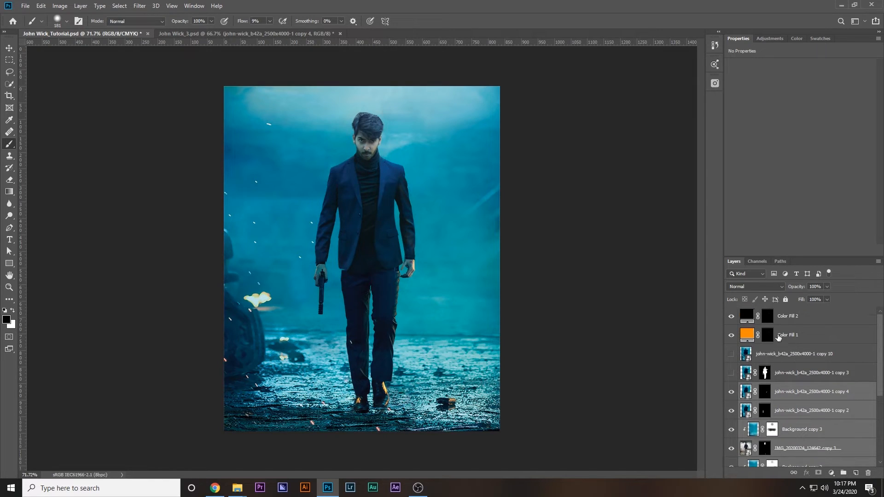
# Add the Color Fill 1 and Color Fill 2 layers to the selection and move the whole man slightly left
pyautogui.click(9, 48)
pyautogui.moveTo(287, 183); pyautogui.dragTo(254, 185)
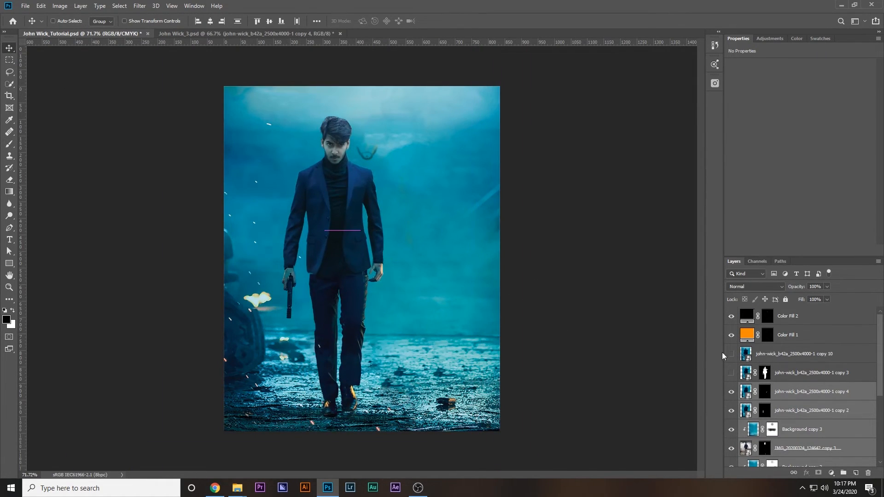
pyautogui.hotkey('ctrl', 'z')
pyautogui.click(805, 334)
pyautogui.keyDown('shift'); pyautogui.click(805, 318); pyautogui.keyUp('shift')
pyautogui.moveTo(364, 228)
pyautogui.mouseDown()
pyautogui.moveTo(412, 253)
pyautogui.moveTo(385, 232)
pyautogui.moveTo(346, 232)
pyautogui.moveTo(355, 226)
pyautogui.moveTo(345, 269)
pyautogui.moveTo(335, 253)
pyautogui.moveTo(355, 226)
pyautogui.mouseUp()
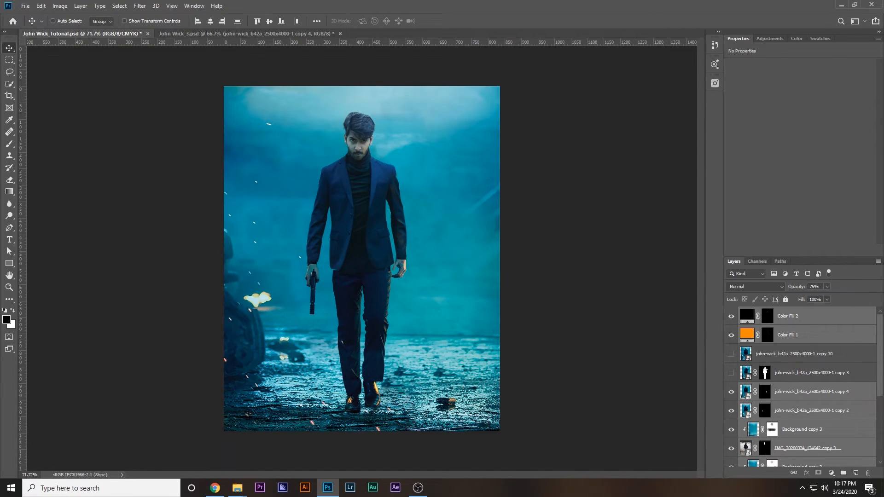
pyautogui.scroll(-3, 854, 430)
pyautogui.click(831, 472)
pyautogui.press('Escape')
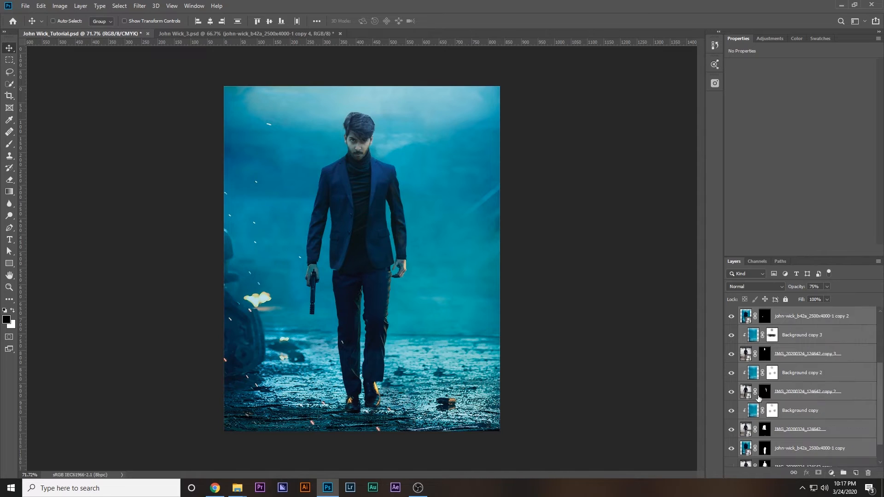
# Add a Brightness/Contrast adjustment layer above Color Fill 2 with brightness 16 and contrast 11
pyautogui.scroll(3, 771, 372)
pyautogui.click(815, 322)
pyautogui.click(831, 472)
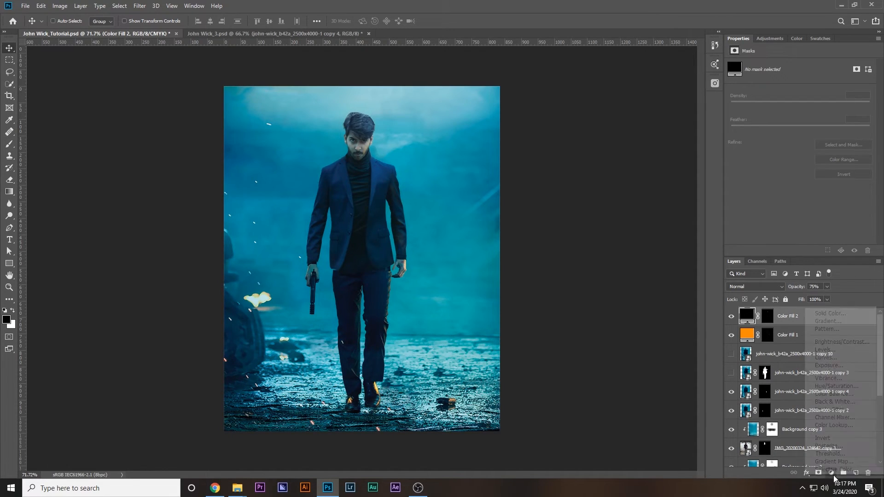
pyautogui.click(838, 341)
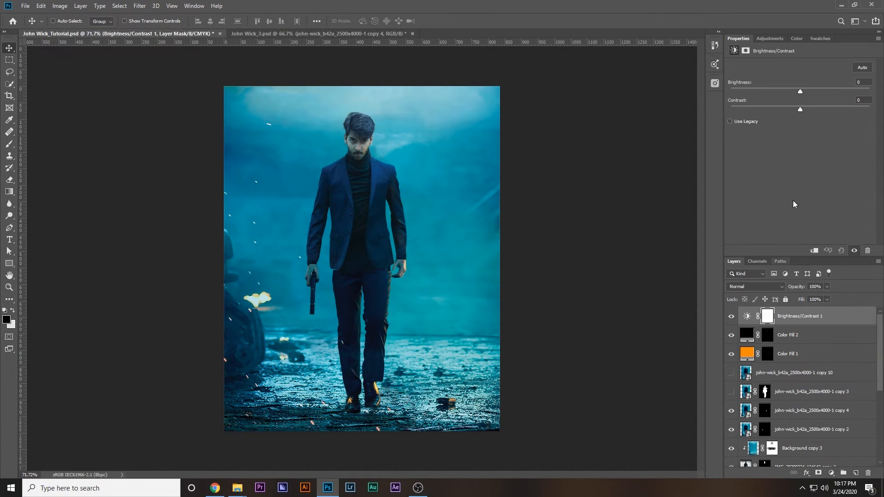
pyautogui.moveTo(798, 90); pyautogui.dragTo(807, 89)
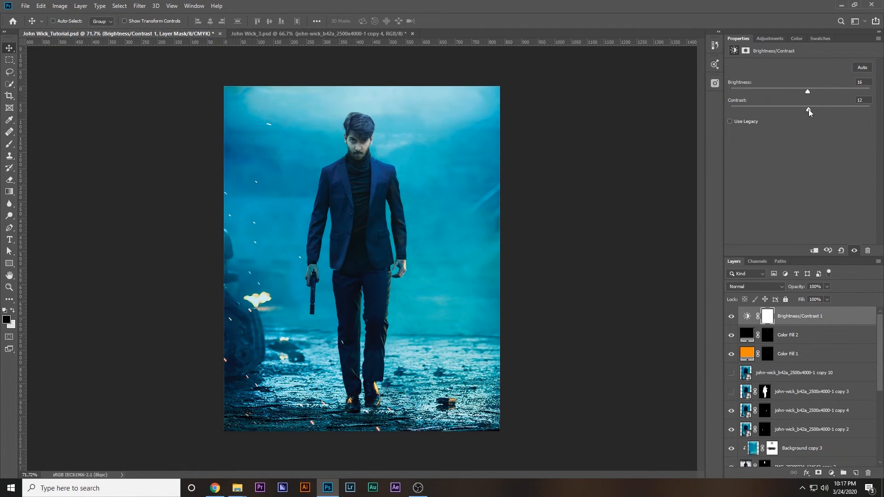
# Add a Hue/Saturation adjustment layer on top and lower its saturation to -23
pyautogui.click(831, 472)
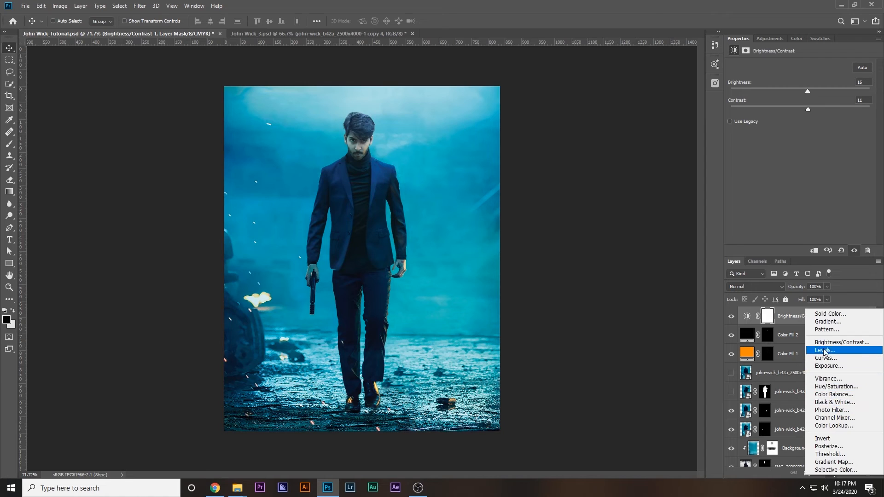
pyautogui.click(837, 386)
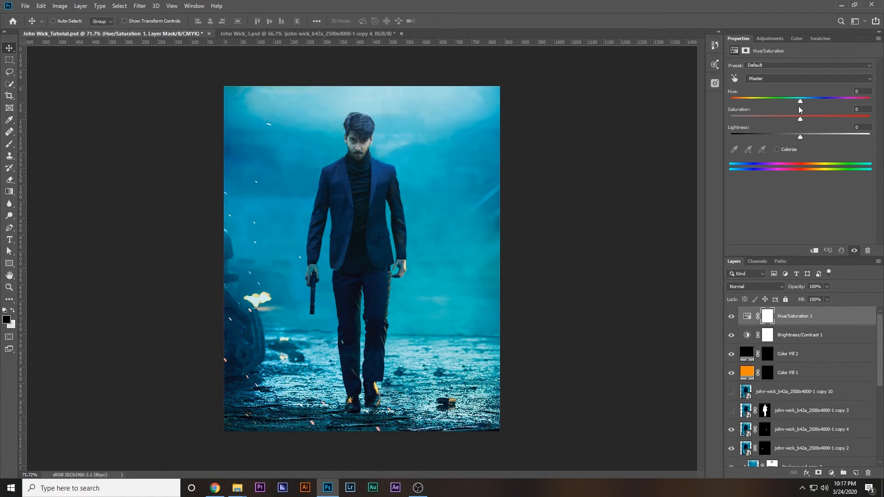
pyautogui.moveTo(799, 116)
pyautogui.mouseDown()
pyautogui.moveTo(823, 119)
pyautogui.moveTo(797, 121)
pyautogui.mouseUp()
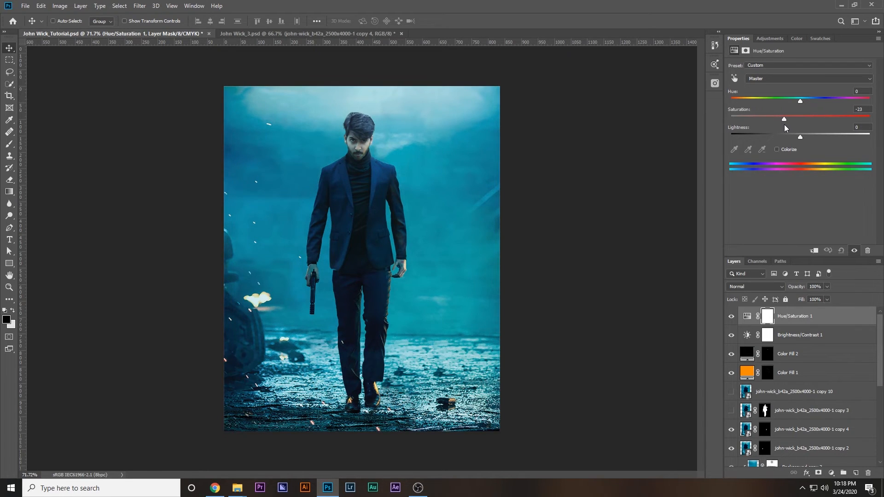
# Add a Vibrance adjustment layer on top with vibrance -8 and saturation -5
pyautogui.click(832, 473)
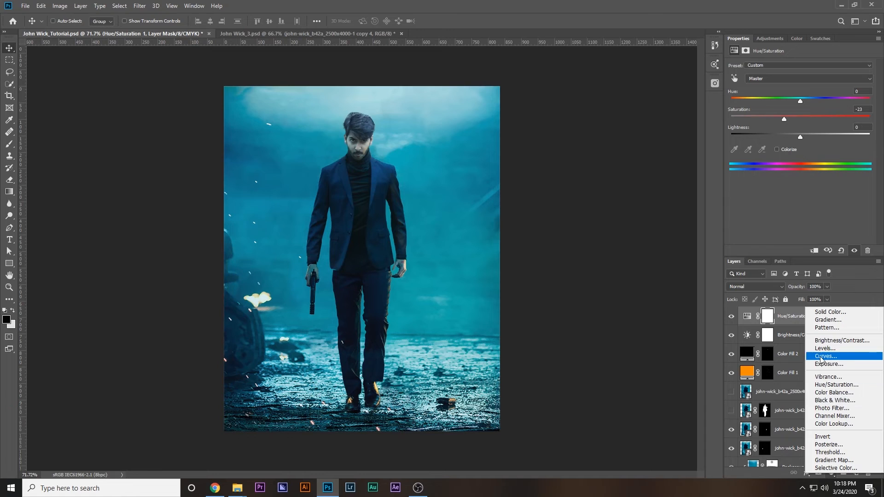
pyautogui.click(827, 376)
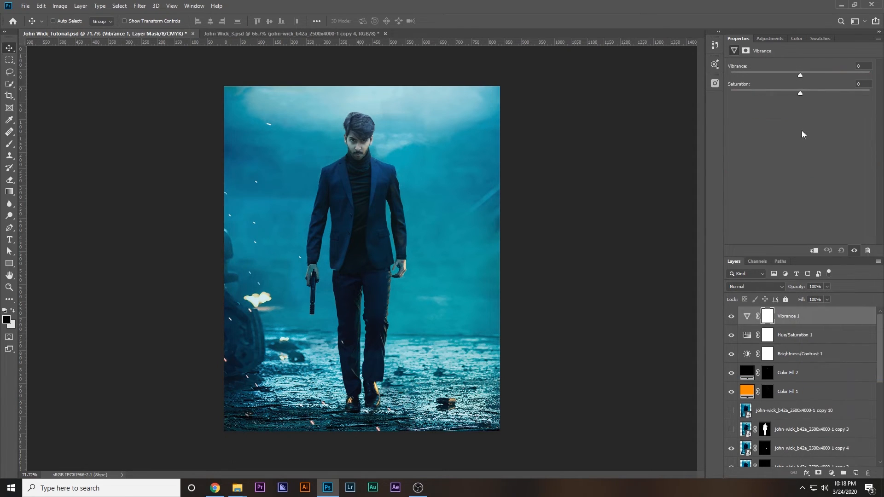
pyautogui.moveTo(798, 75); pyautogui.dragTo(791, 76)
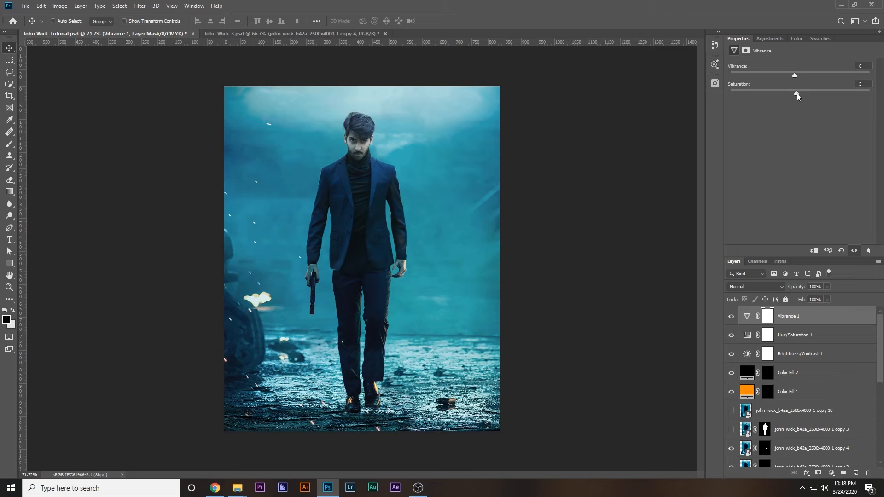
# Add a Color Lookup adjustment layer on top, try the 2Strip.look LUT and settle on Candlelight.CUBE
pyautogui.click(830, 472)
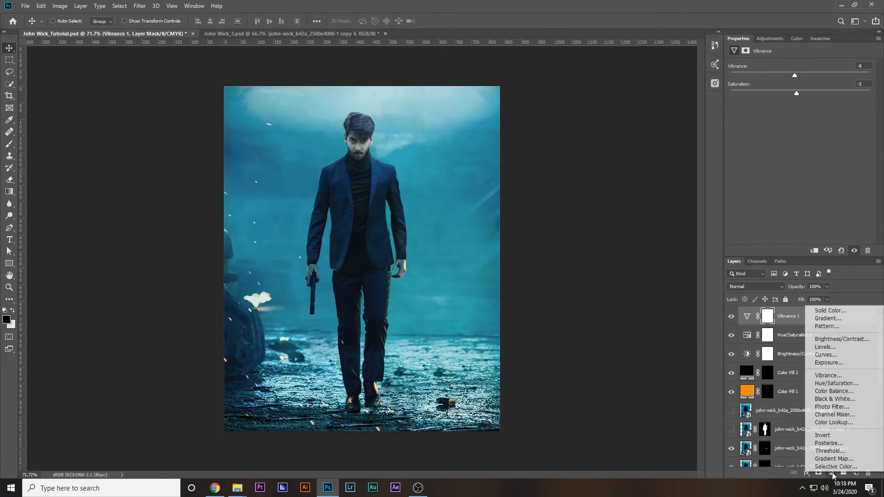
pyautogui.click(834, 422)
pyautogui.click(797, 65)
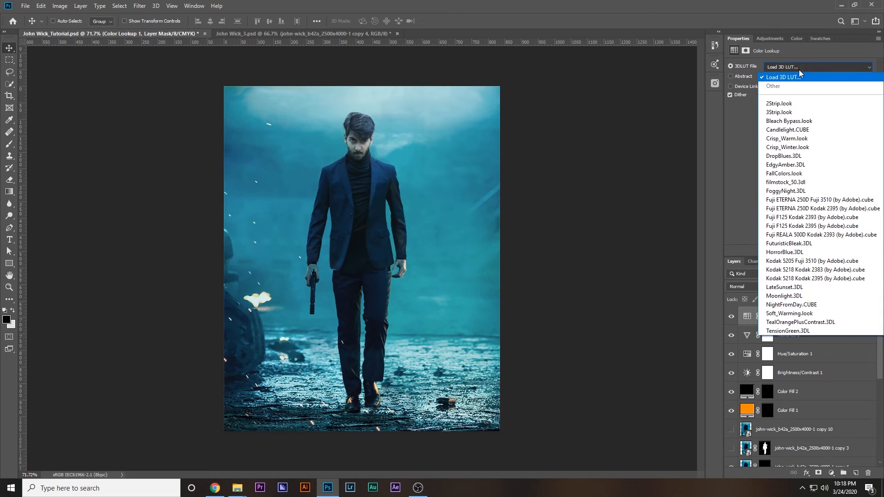
pyautogui.click(799, 104)
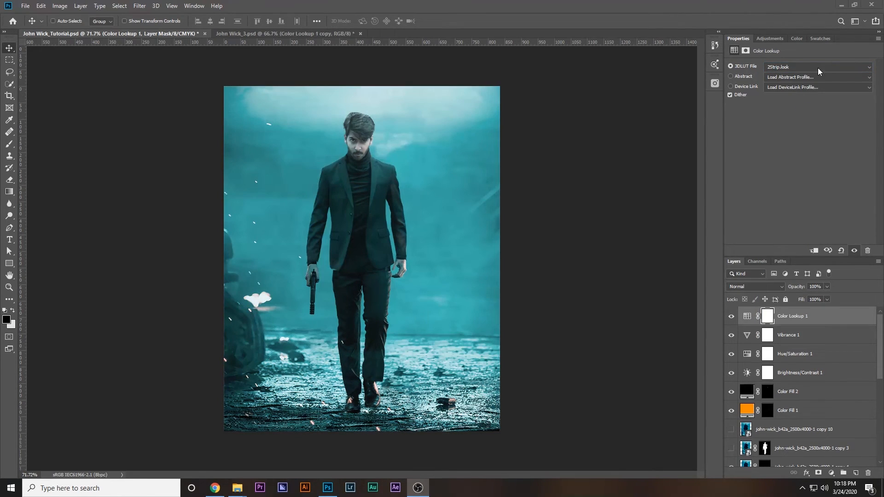
pyautogui.click(813, 68)
pyautogui.click(787, 105)
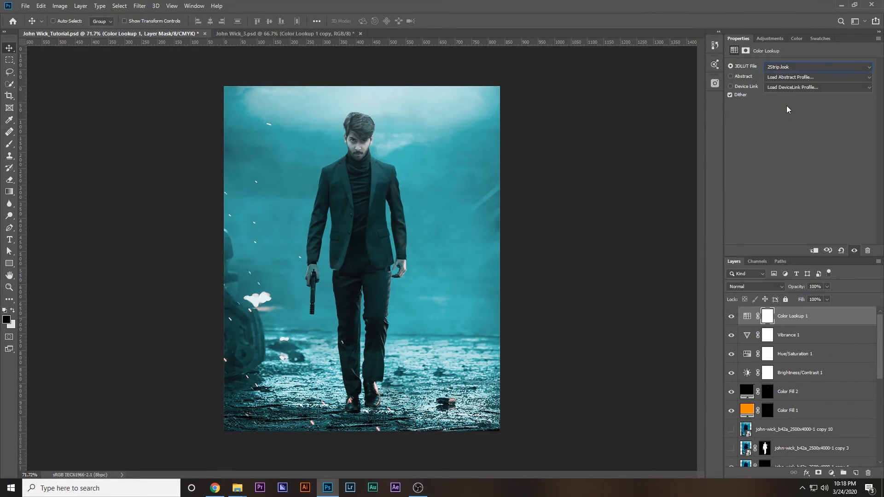
pyautogui.press('Down')
pyautogui.press('Down')
pyautogui.press('Down')
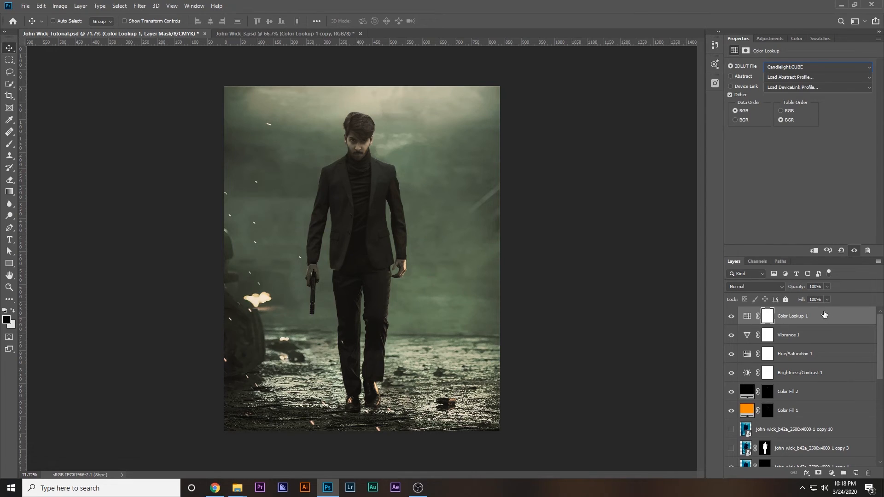
# Set the Color Lookup layer's opacity to 45% and its fill to 74%
pyautogui.moveTo(810, 299); pyautogui.dragTo(807, 298)
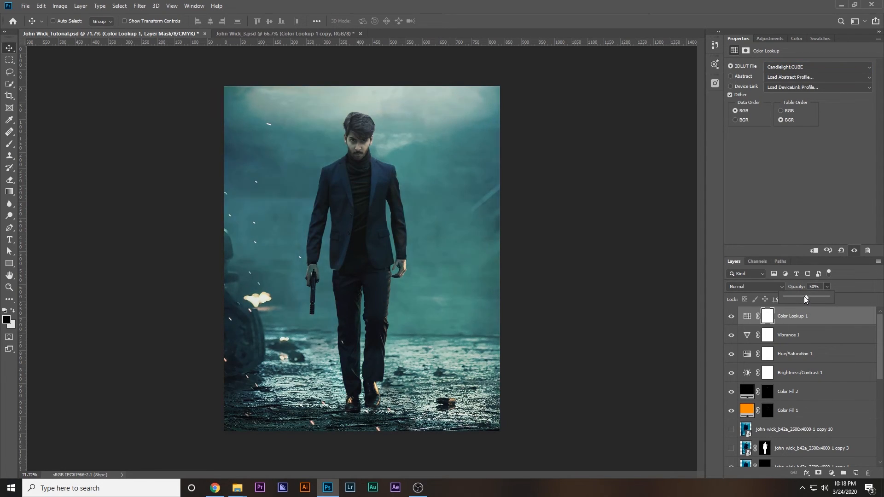
pyautogui.click(827, 299)
pyautogui.click(861, 278)
# Duplicate the Background layer and place the copy between Color Fill 2 and Brightness/Contrast 1
pyautogui.scroll(-5, 797, 398)
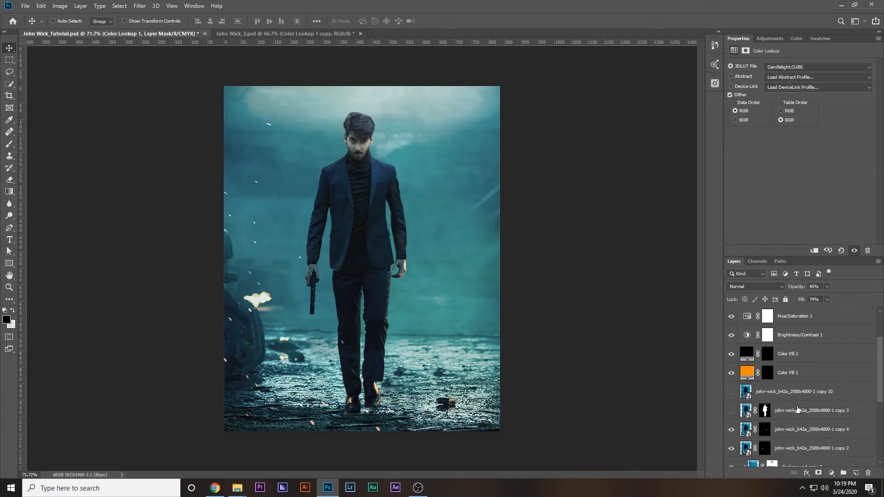
pyautogui.click(763, 458)
pyautogui.moveTo(763, 460); pyautogui.dragTo(778, 394)
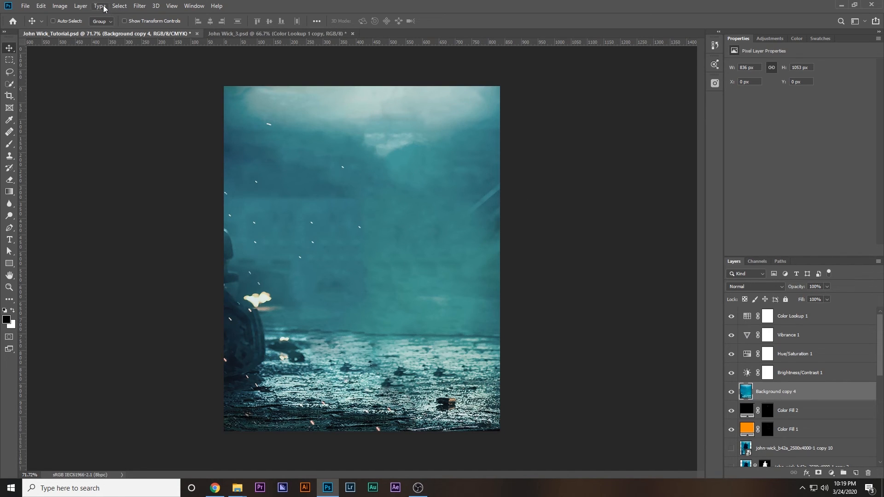
# Apply a Gaussian Blur with a radius of 29.1 pixels to the duplicated background
pyautogui.click(139, 6)
pyautogui.moveTo(209, 115)
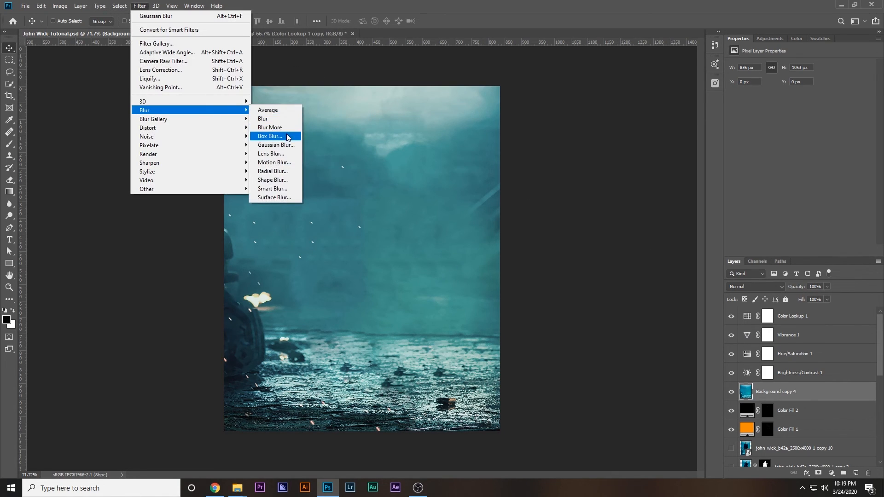
pyautogui.click(291, 145)
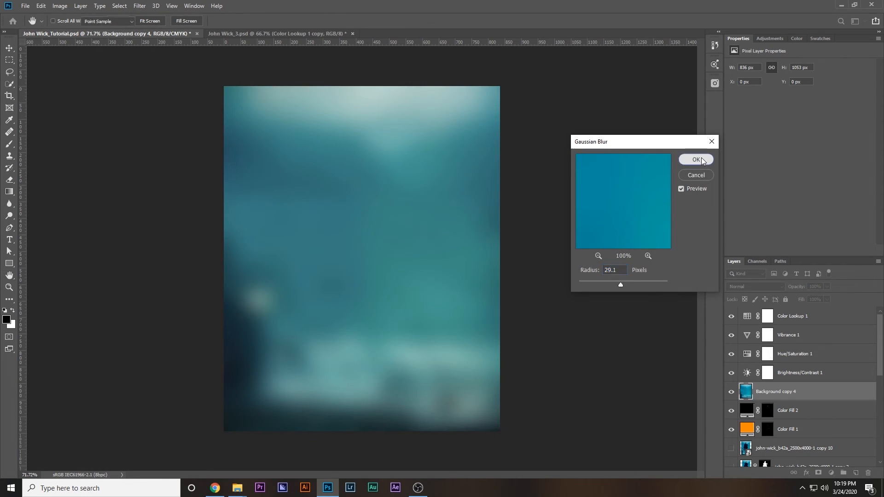
pyautogui.click(695, 160)
# Blend the blurred background copy in Lighten mode at 34% opacity and 75% fill
pyautogui.click(766, 287)
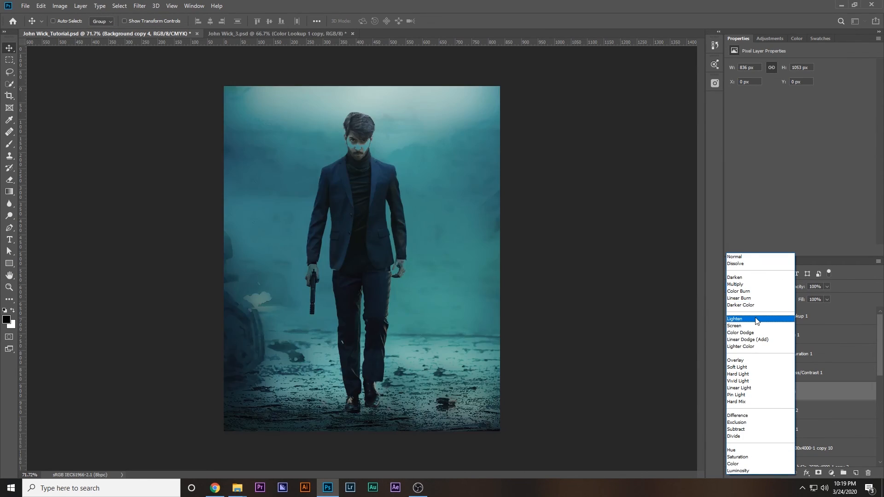
pyautogui.click(757, 321)
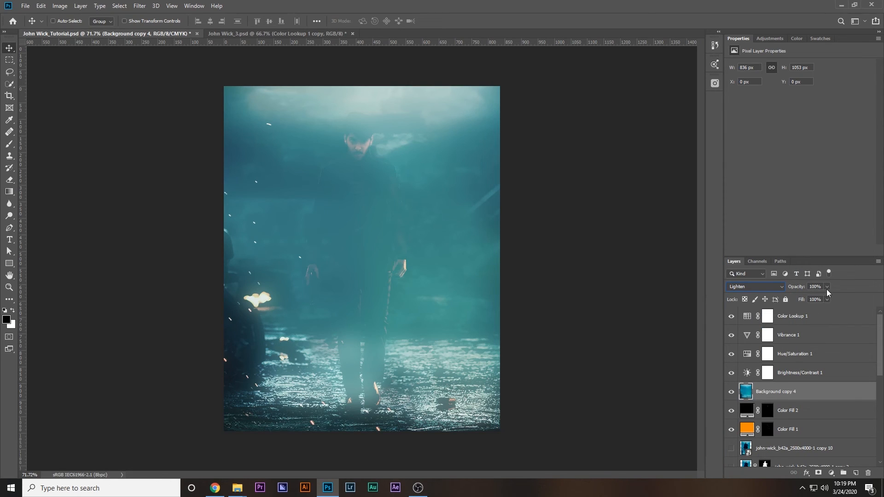
pyautogui.moveTo(808, 299); pyautogui.dragTo(805, 295)
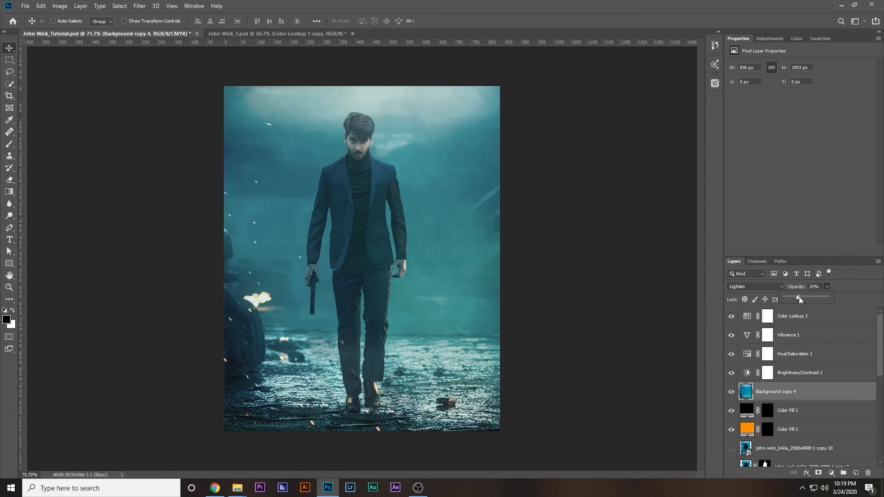
pyautogui.click(826, 299)
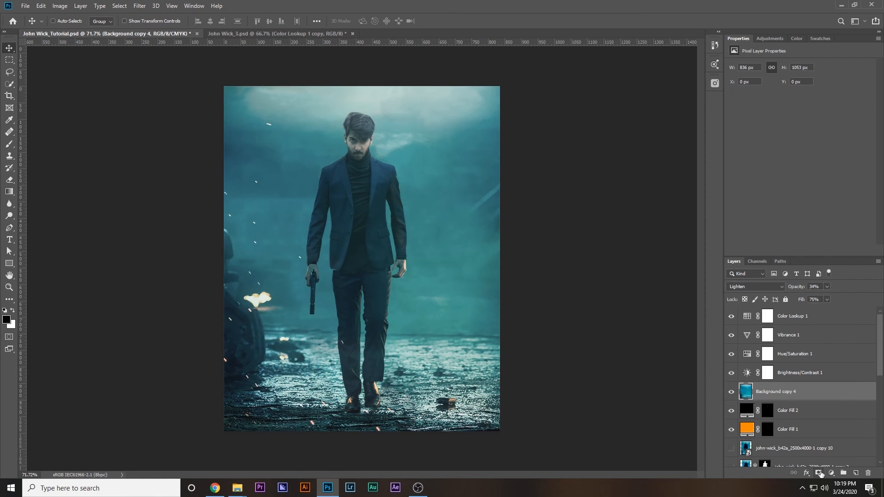
# Add a layer mask to the blurred background copy and paint black over the man to clear the haze from him
pyautogui.click(817, 472)
pyautogui.hotkey('ctrl', '2')
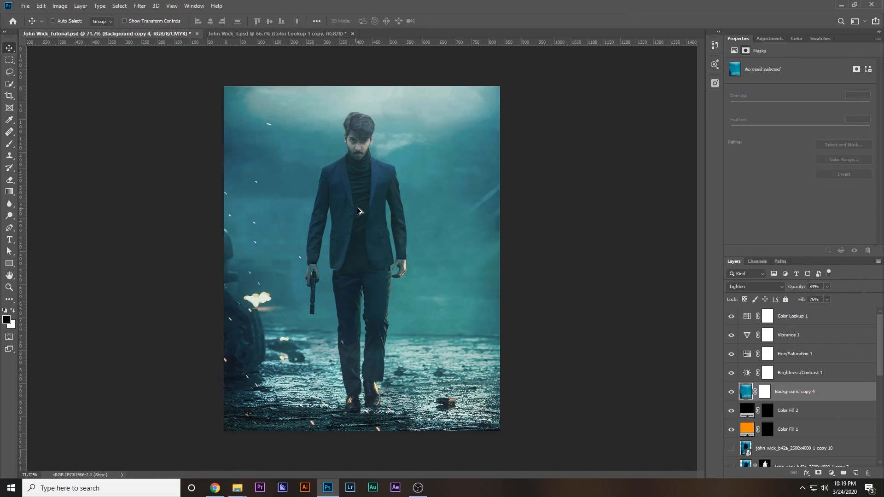
pyautogui.hotkey('ctrl', '\\')
pyautogui.press('b')
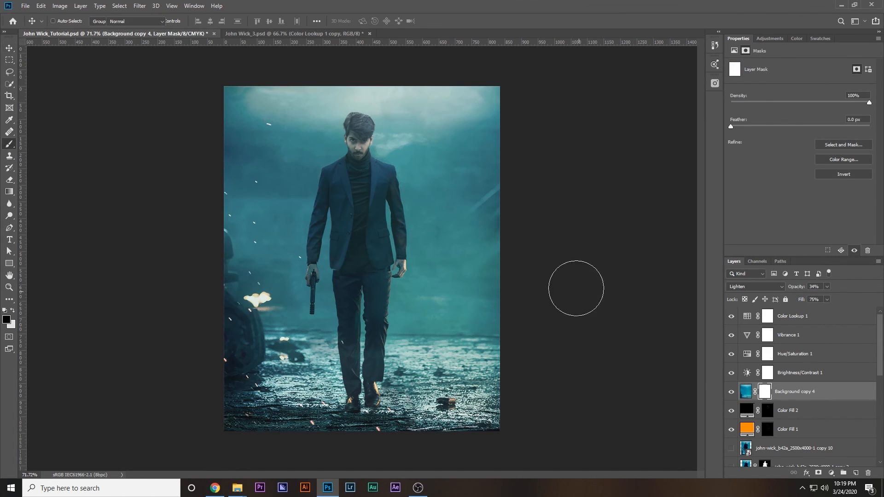
pyautogui.keyDown('alt'); pyautogui.moveTo(390, 173); pyautogui.dragTo(374, 173); pyautogui.keyUp('alt')
pyautogui.keyDown('alt'); pyautogui.moveTo(358, 138); pyautogui.dragTo(363, 149); pyautogui.keyUp('alt')
pyautogui.keyDown('alt'); pyautogui.moveTo(336, 179); pyautogui.dragTo(349, 180); pyautogui.keyUp('alt')
pyautogui.click(269, 21)
pyautogui.moveTo(270, 32); pyautogui.dragTo(279, 33)
pyautogui.moveTo(357, 212); pyautogui.dragTo(354, 188)
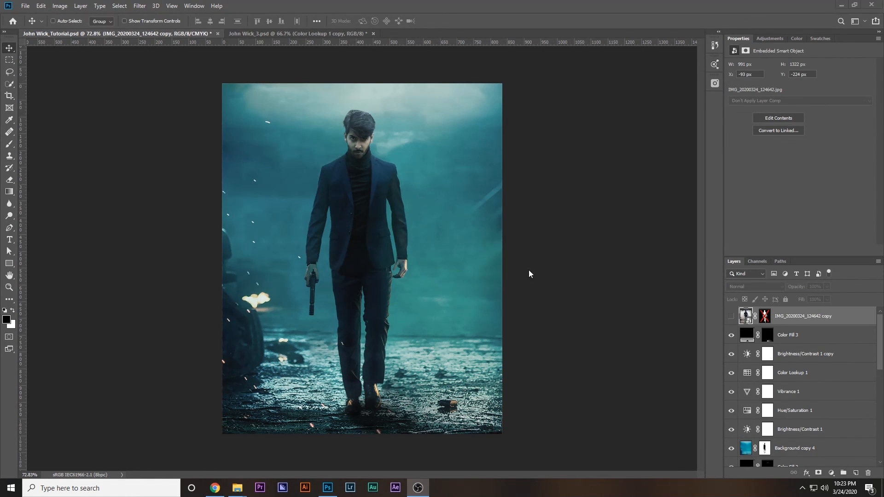
# Toggle the original photo layer's visibility several times to compare the finished composite with the source photo
pyautogui.click(731, 316)
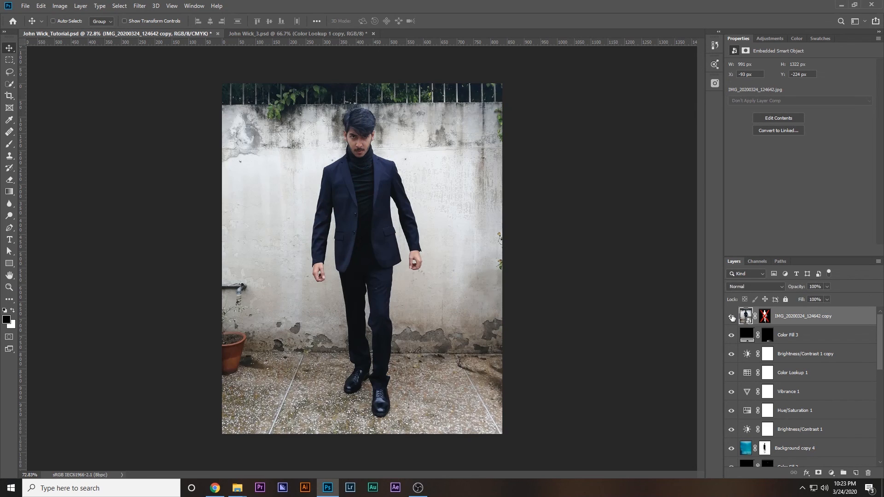
pyautogui.click(731, 316)
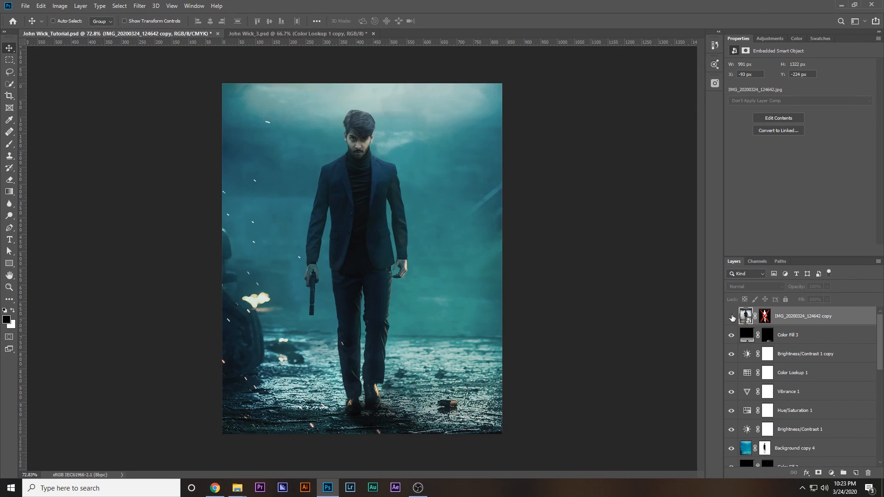
pyautogui.click(731, 315)
pyautogui.click(731, 316)
pyautogui.click(731, 316)
pyautogui.click(732, 315)
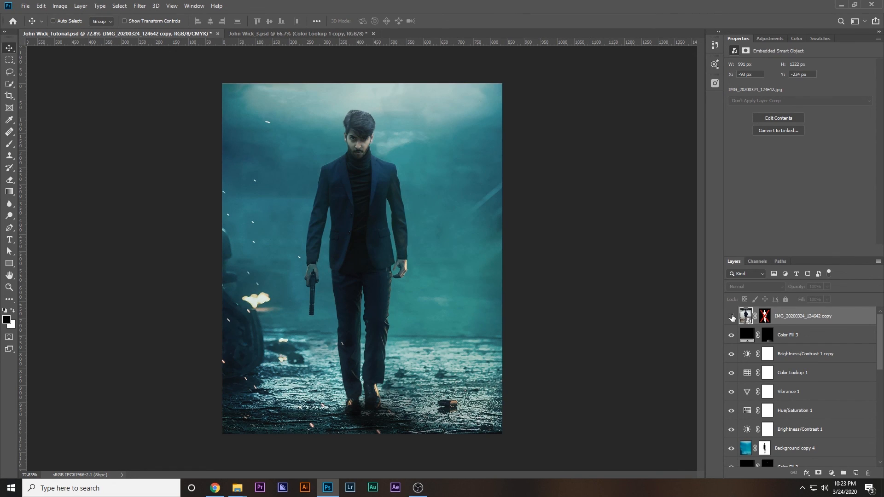